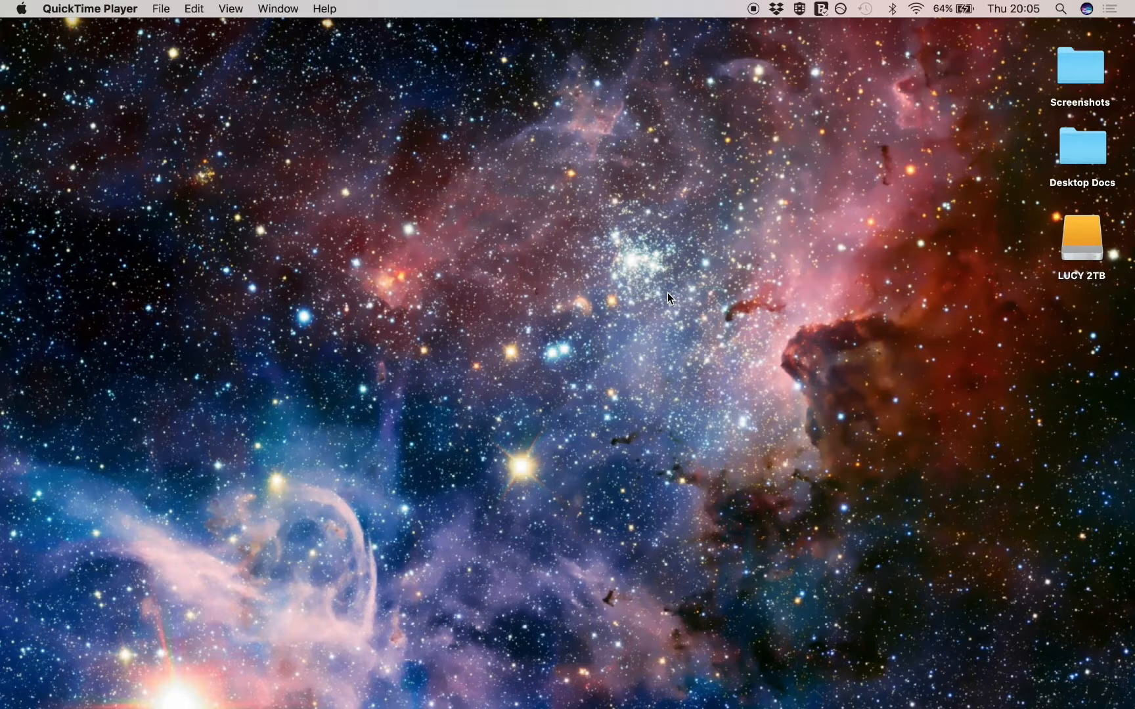
# Step: Switch to Final Cut Pro and look over the Solomon timeline, placing the playhead at its start and on the second Smoking clip
pyautogui.hotkey('ctrl', 'Right')
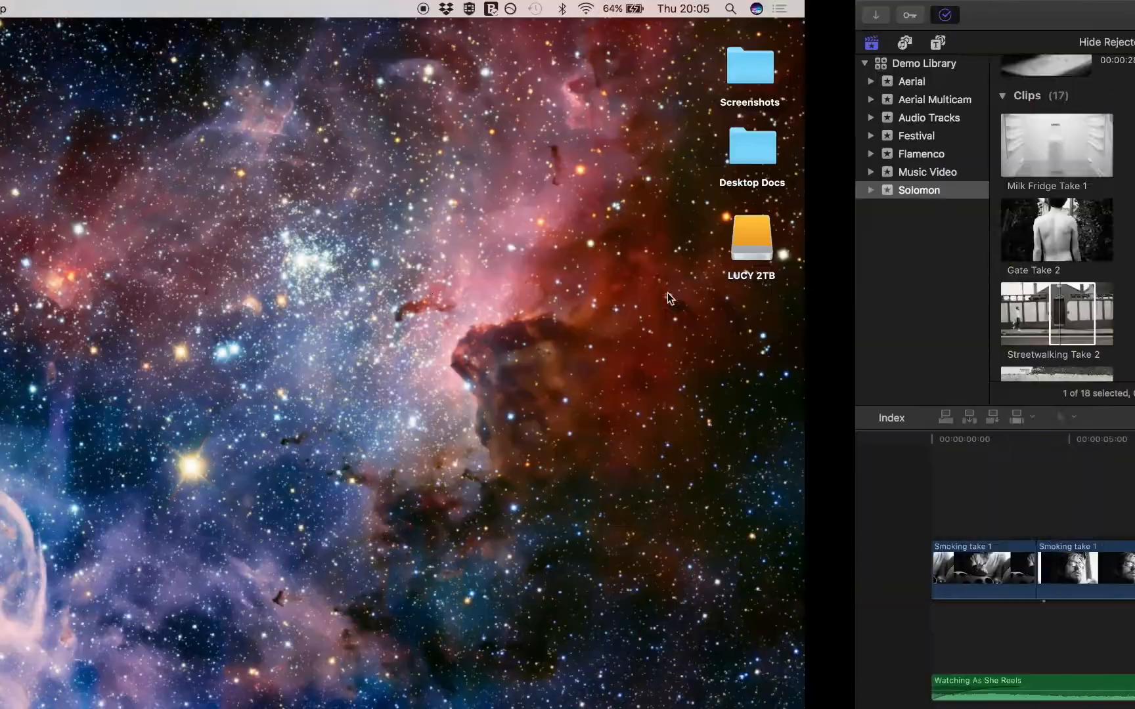
pyautogui.scroll(-2, 176, 497)
pyautogui.scroll(-1, 174, 490)
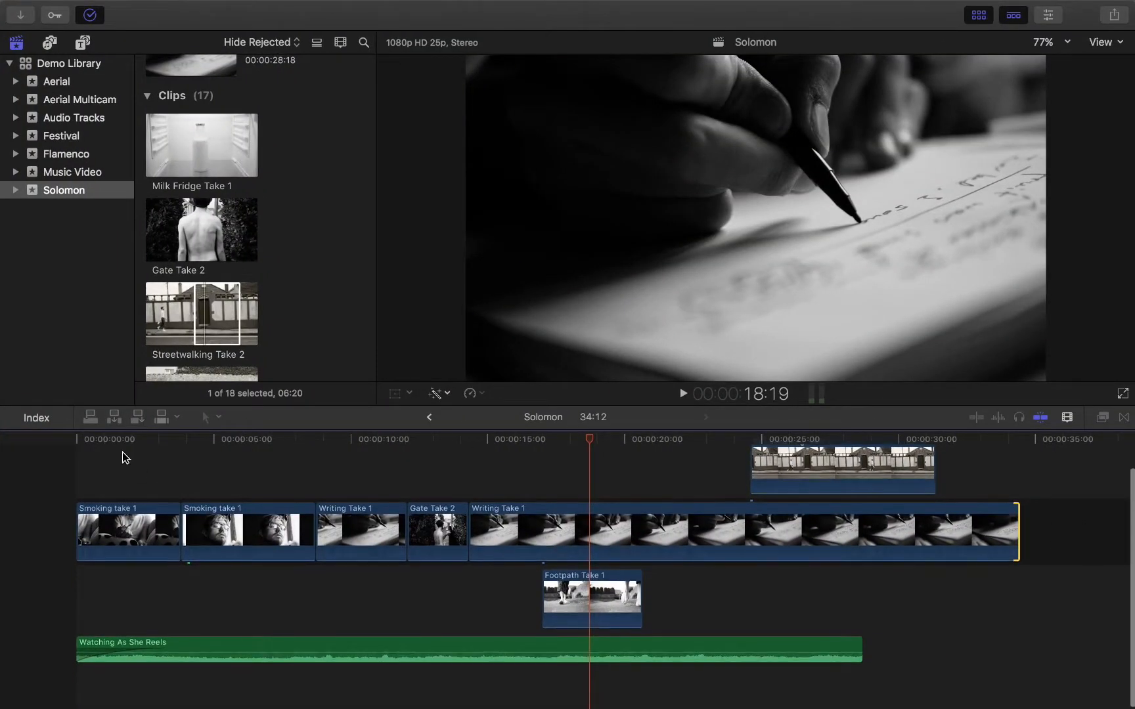
pyautogui.moveTo(123, 445); pyautogui.dragTo(69, 446)
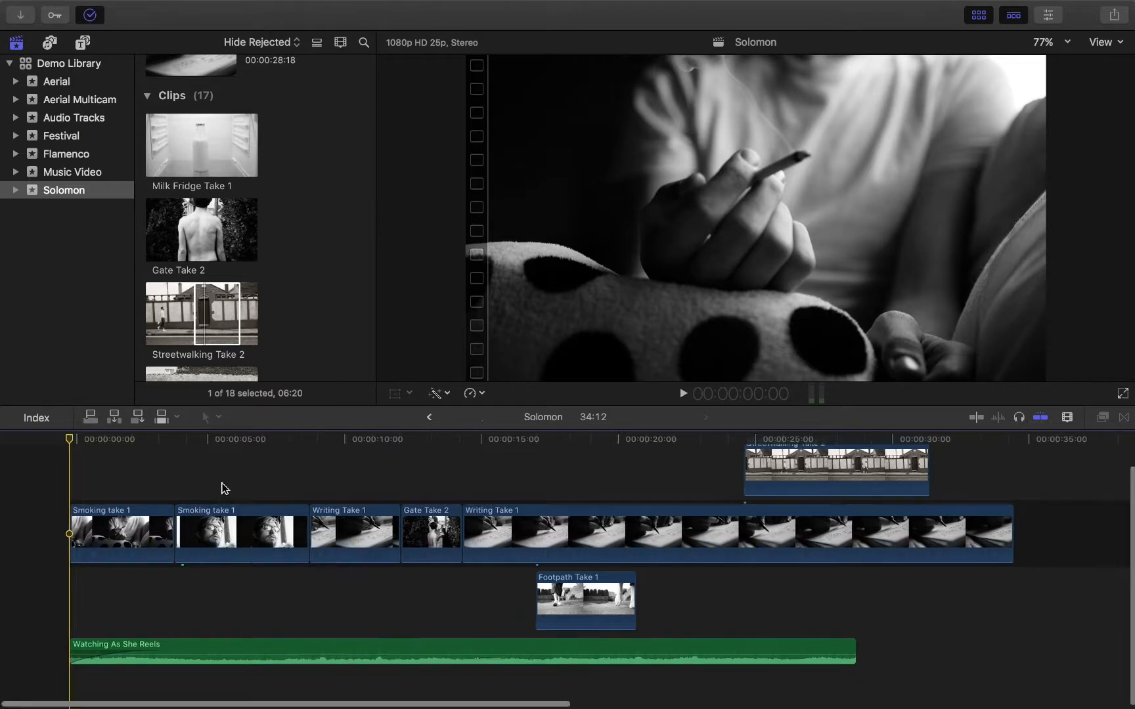
pyautogui.hscroll(3, 222, 489)
pyautogui.scroll(2, 222, 489)
pyautogui.scroll(-2, 222, 489)
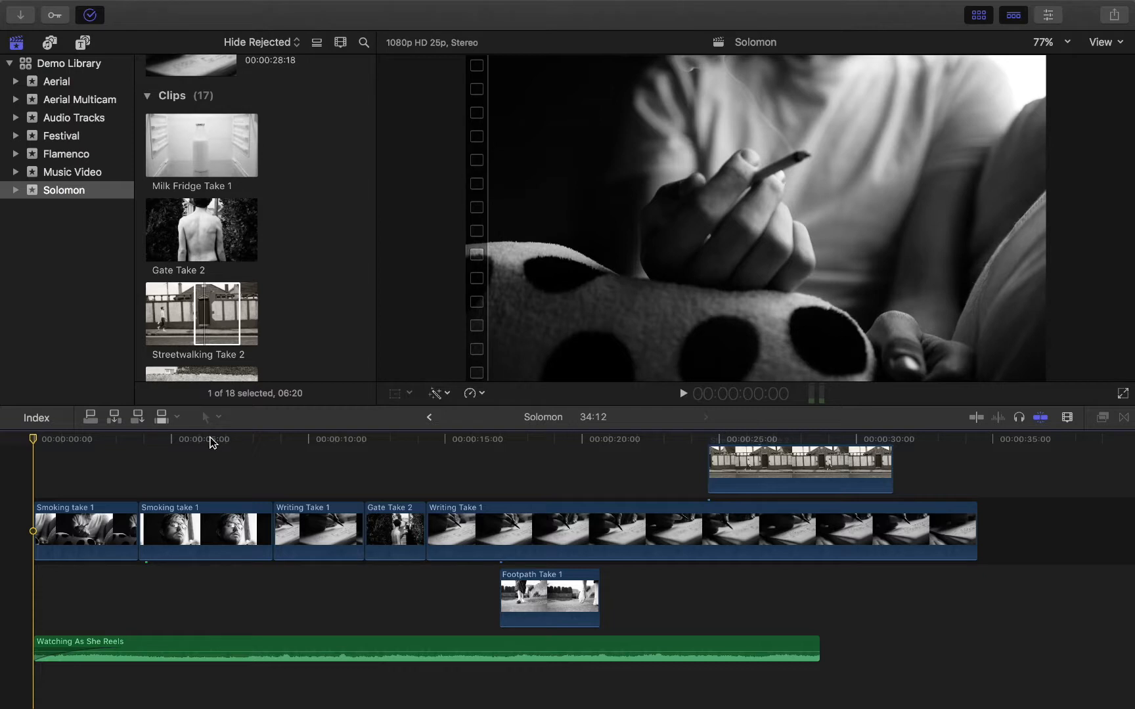
pyautogui.click(211, 442)
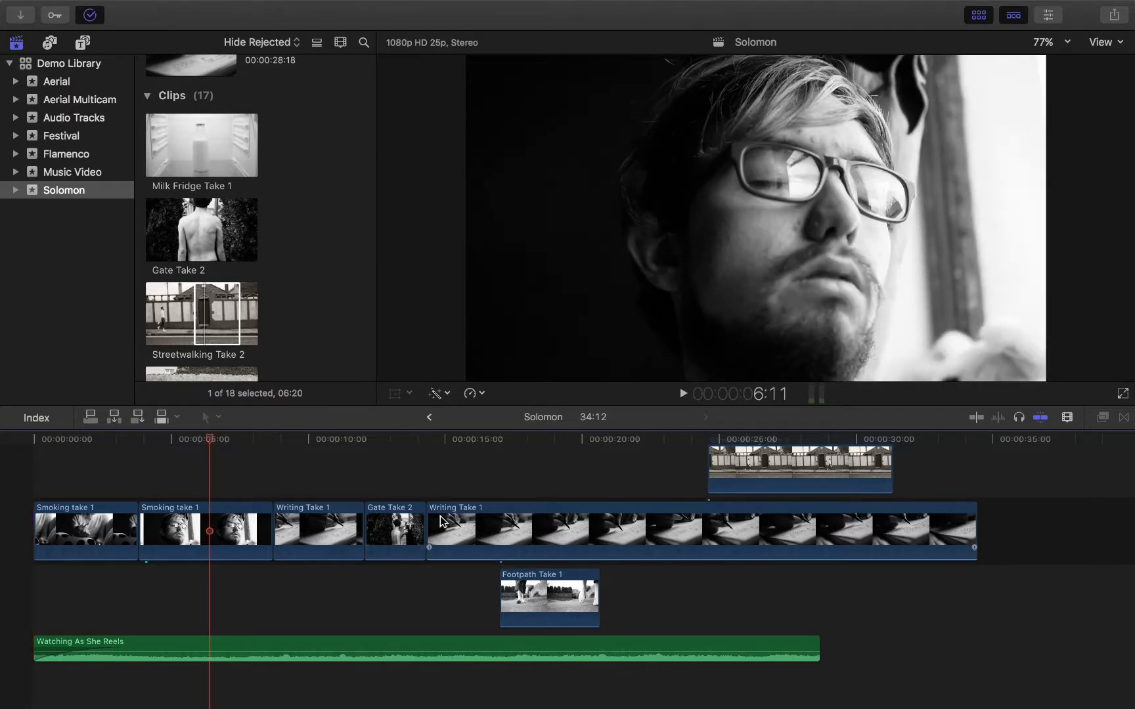
pyautogui.scroll(2, 443, 524)
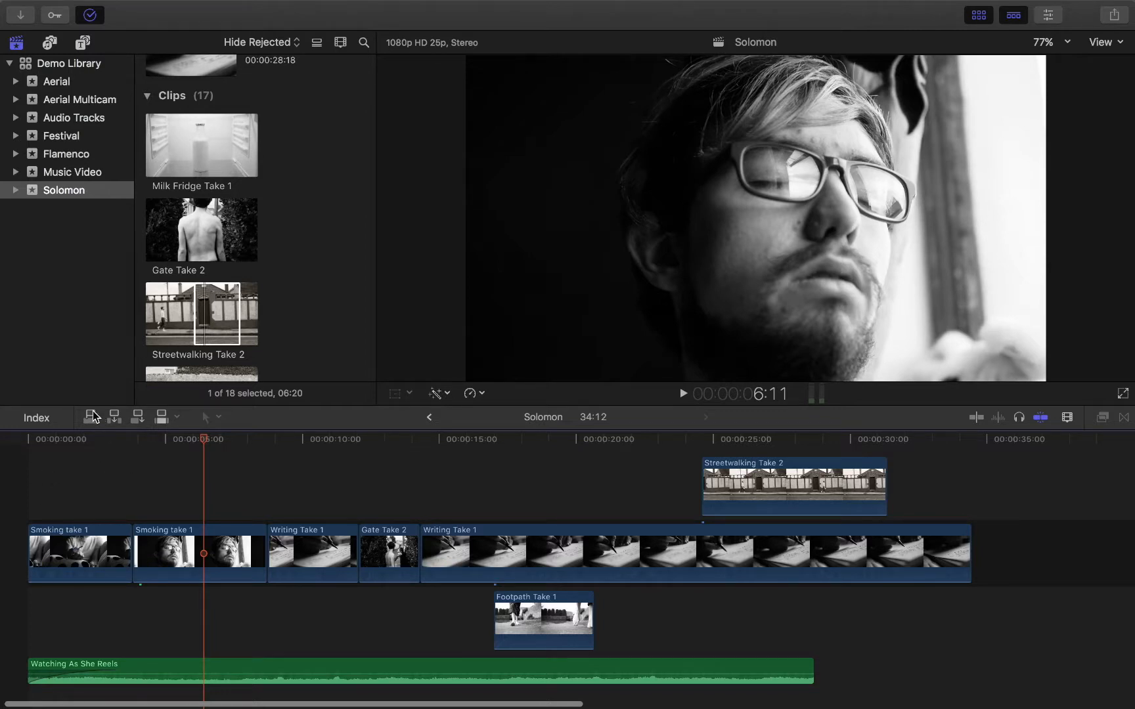
# Step: Play and skim the Solomon timeline from the opening clips to the Footpath Take 1 section
pyautogui.click(76, 452)
pyautogui.press('l')
pyautogui.press('l')
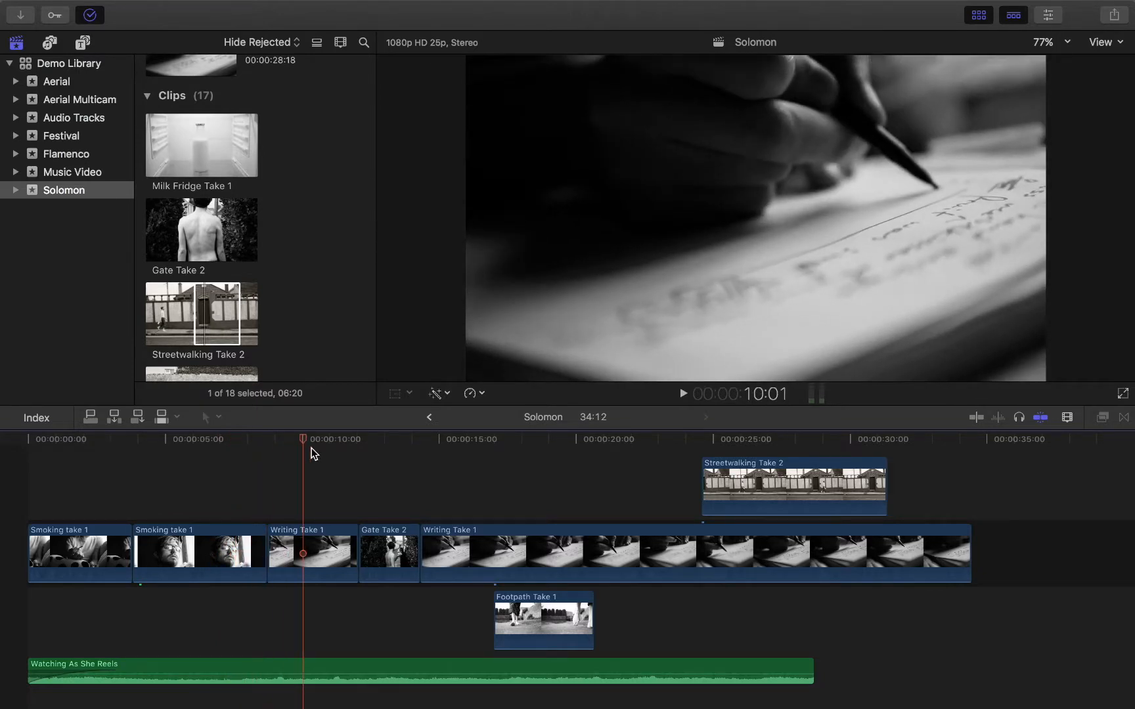
pyautogui.press('l')
pyautogui.moveTo(360, 446); pyautogui.dragTo(593, 452)
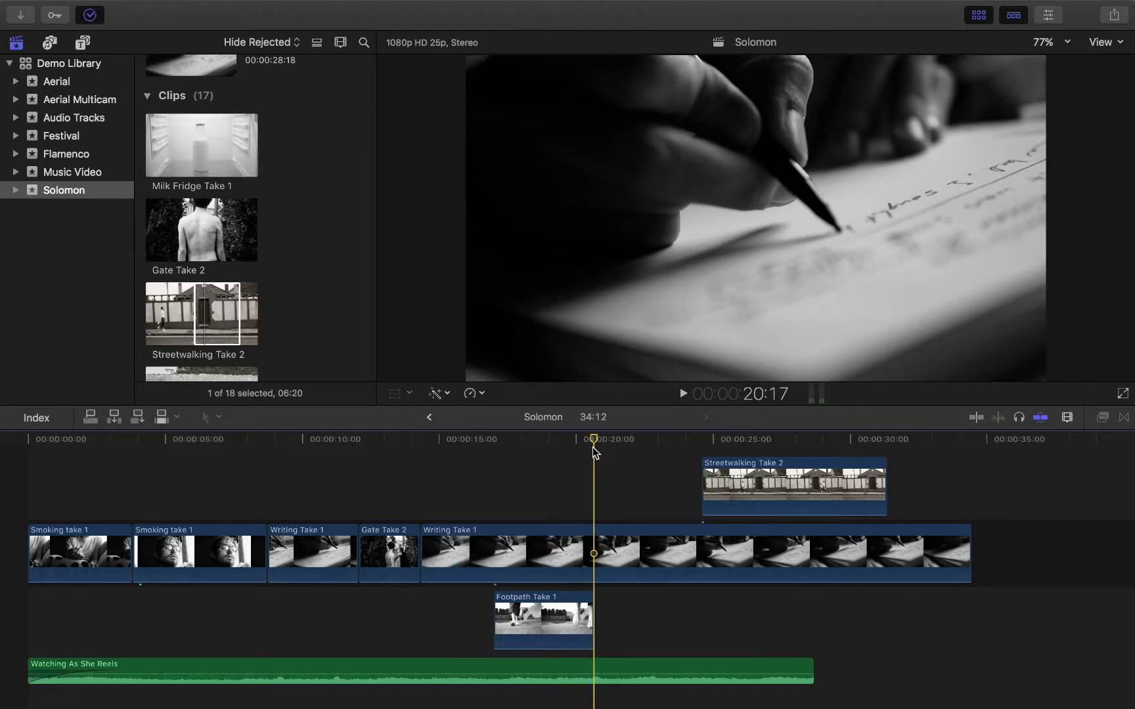
pyautogui.scroll(-2, 557, 497)
pyautogui.click(539, 468)
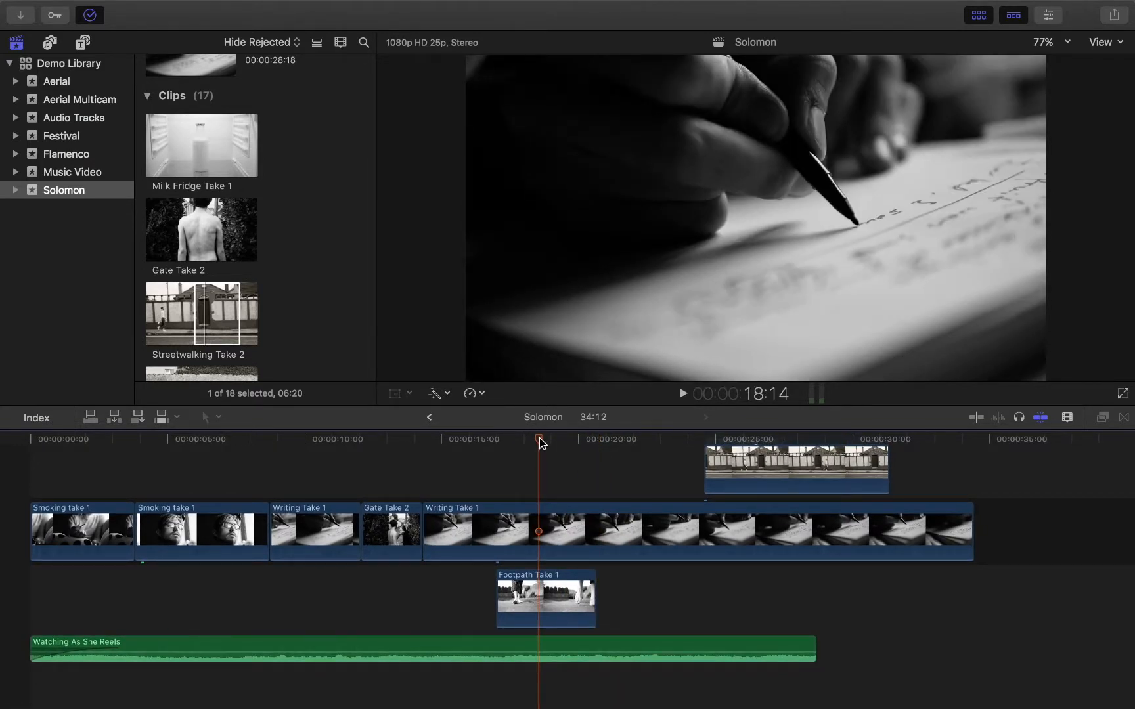
pyautogui.hscroll(5, 591, 493)
pyautogui.scroll(1, 591, 492)
# Step: Park the playhead over the connected Streetwalking Take 2 clip, select the clip and show its settings in the Inspector
pyautogui.click(694, 497)
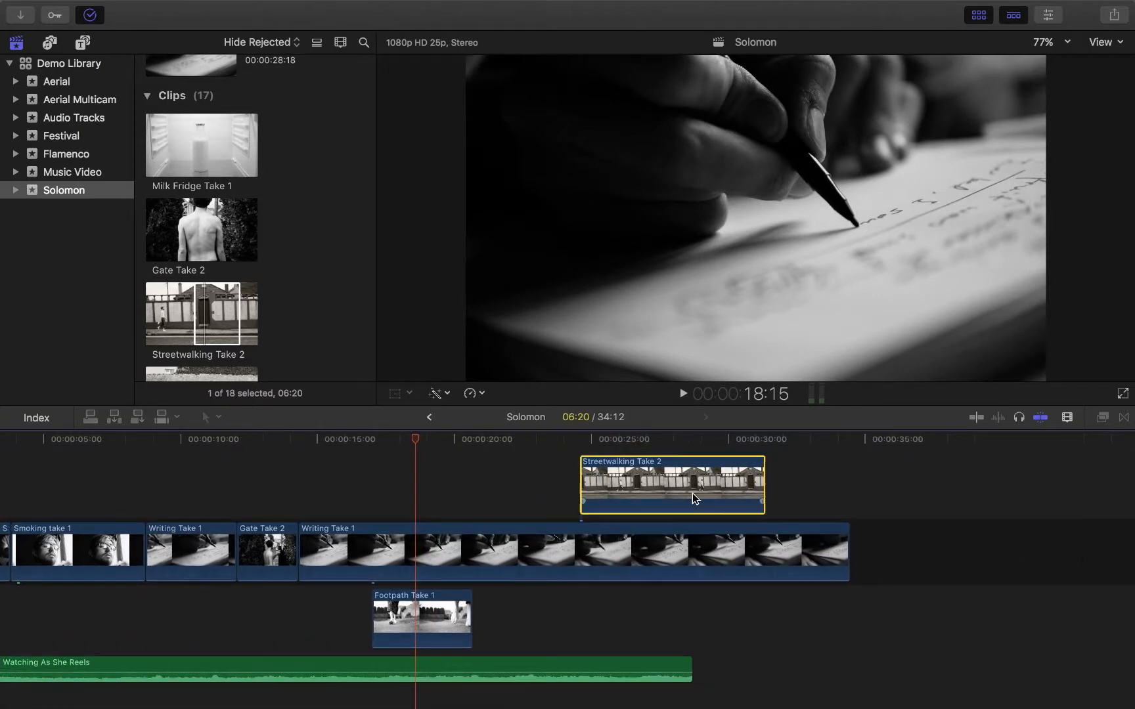
pyautogui.click(673, 445)
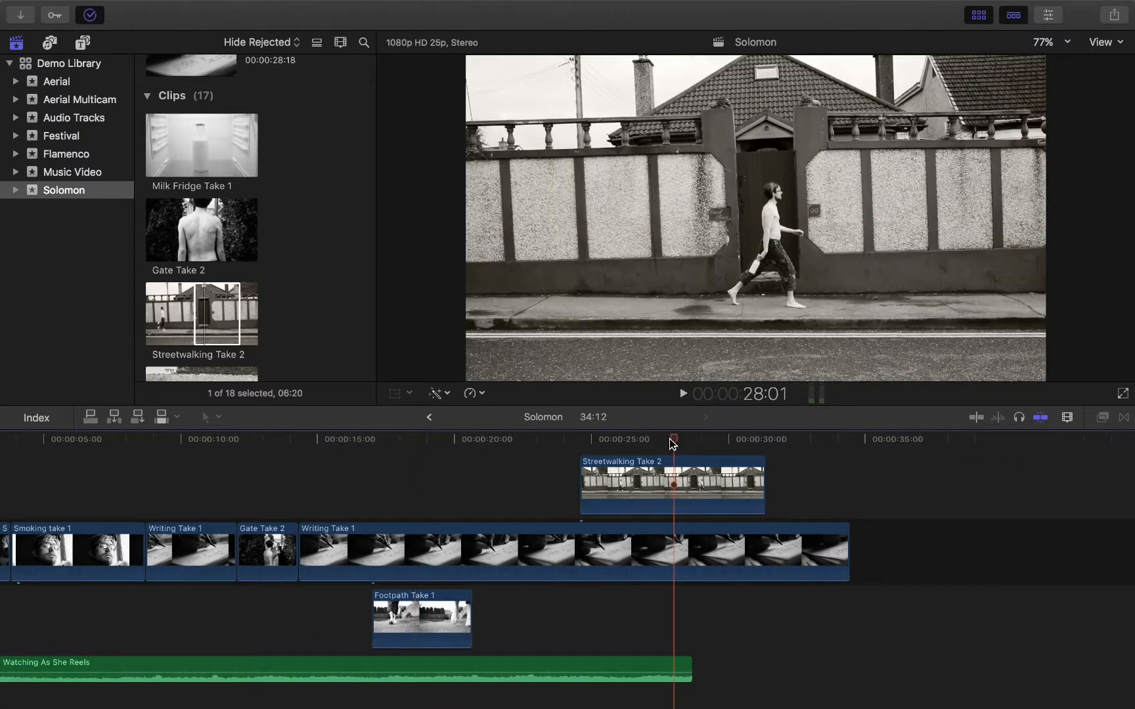
pyautogui.click(645, 495)
pyautogui.hscroll(3, 673, 448)
pyautogui.scroll(1, 673, 448)
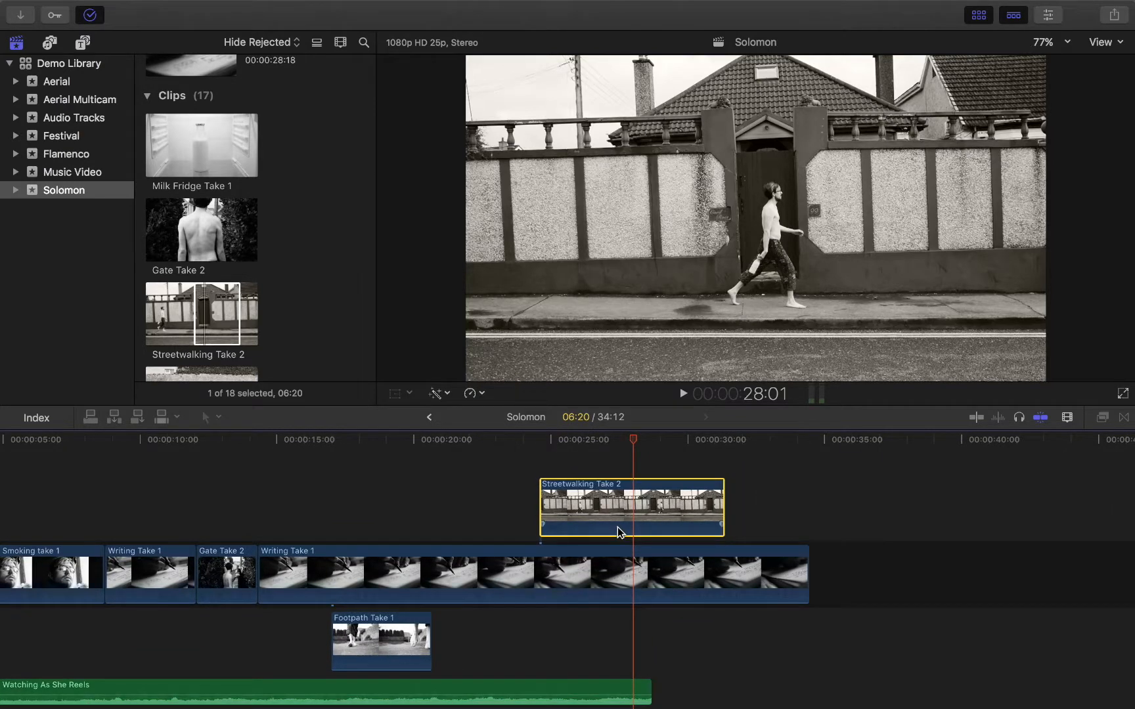
pyautogui.hscroll(2, 624, 505)
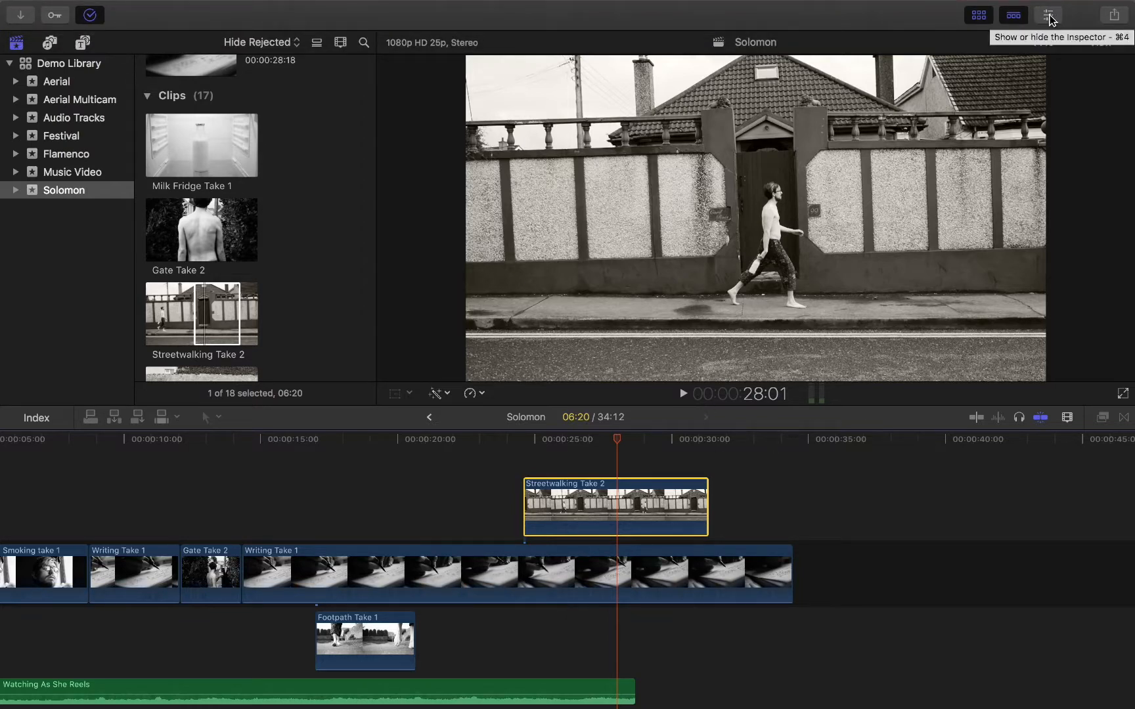
pyautogui.click(1049, 17)
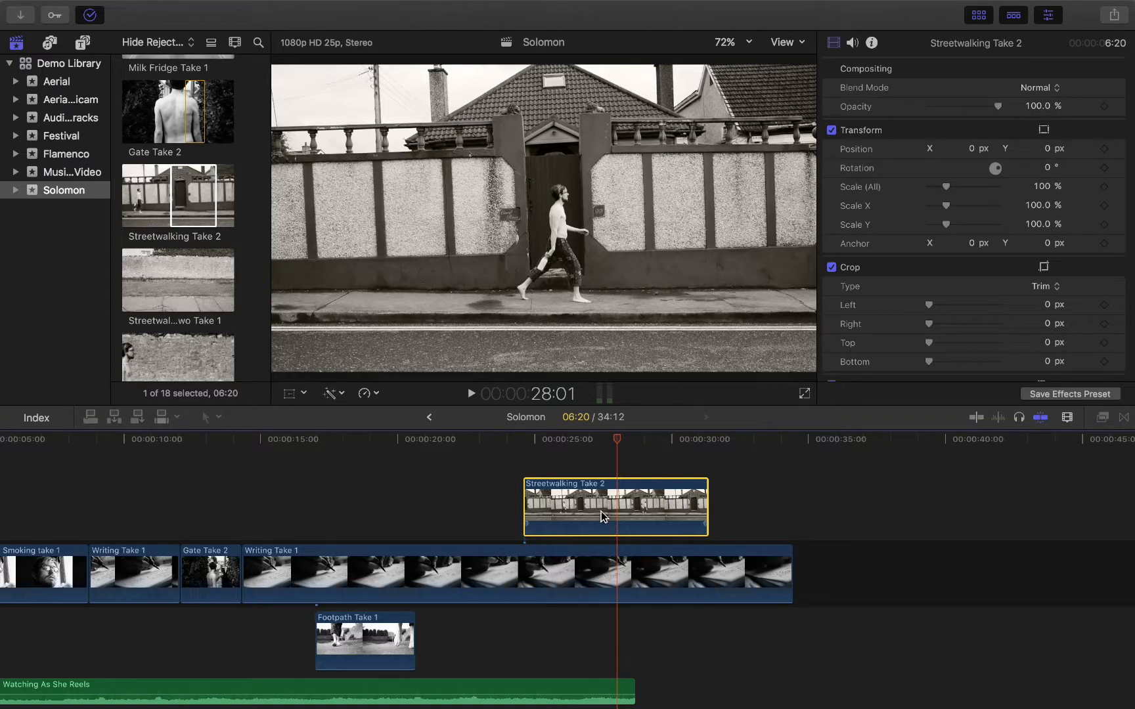
# Step: Extend the Watching As She Reels music track to the end of the last Writing Take 1 clip
pyautogui.moveTo(617, 447); pyautogui.dragTo(570, 477)
pyautogui.scroll(-3, 633, 579)
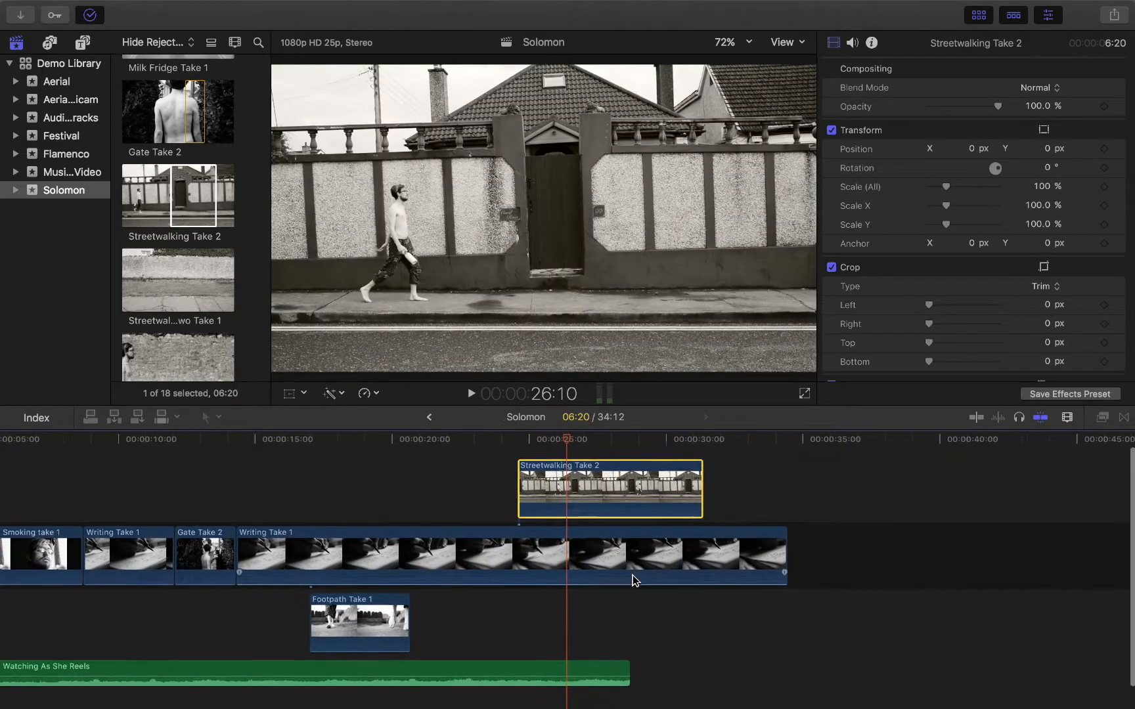
pyautogui.moveTo(628, 665); pyautogui.dragTo(786, 666)
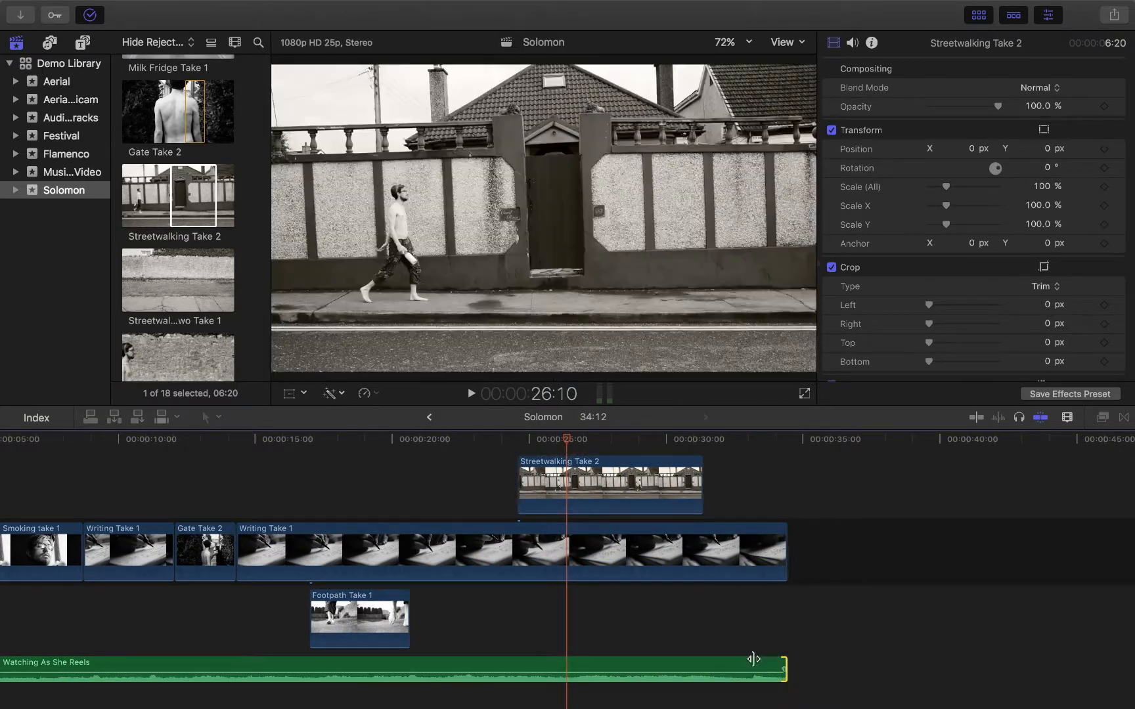
# Step: Play across the start of Streetwalking Take 2 and trim about 6 frames off the beginning of that clip
pyautogui.click(502, 463)
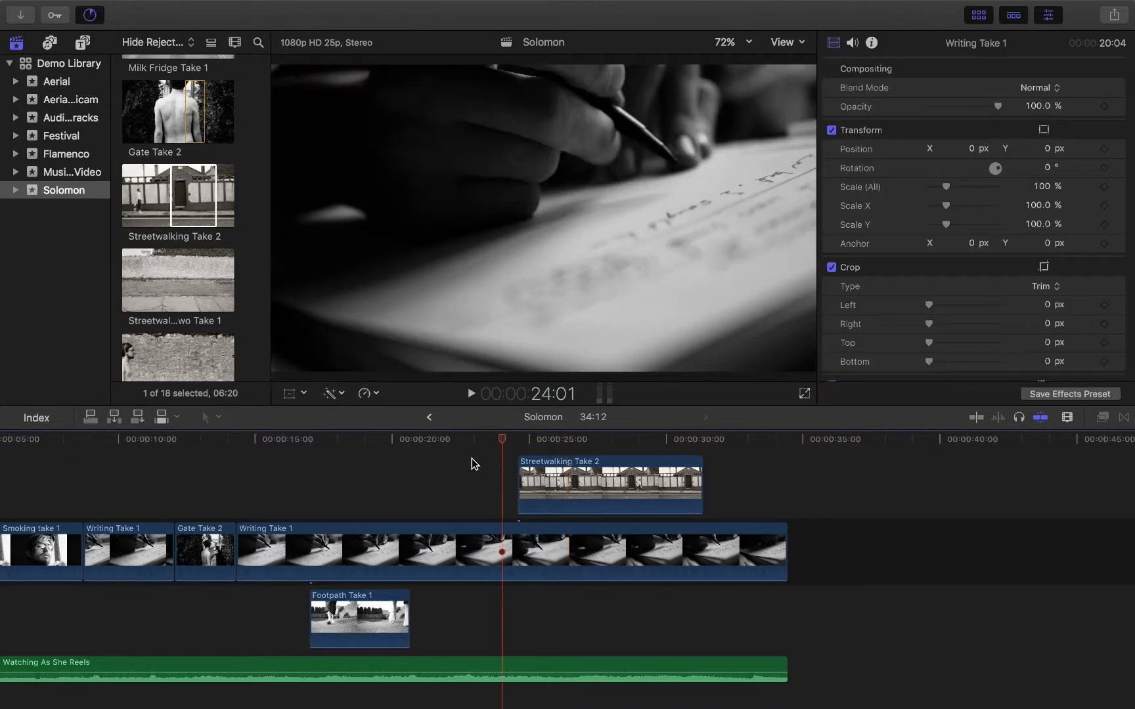
pyautogui.click(472, 458)
pyautogui.press('space')
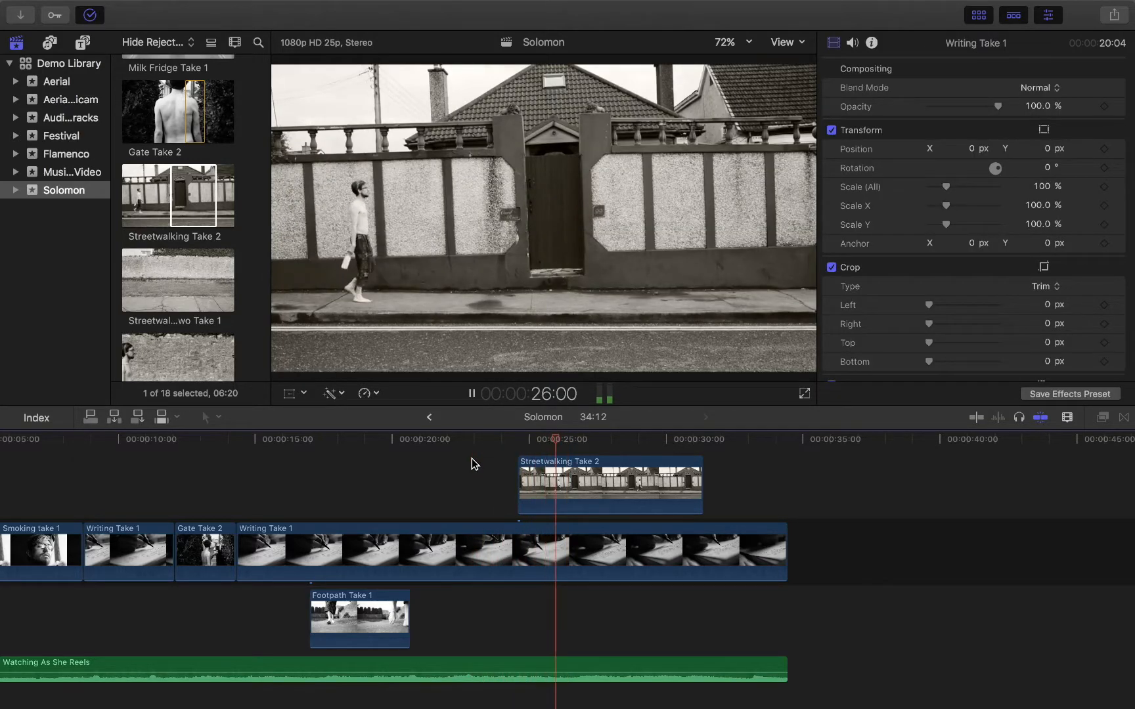
pyautogui.press('space')
pyautogui.click(522, 472)
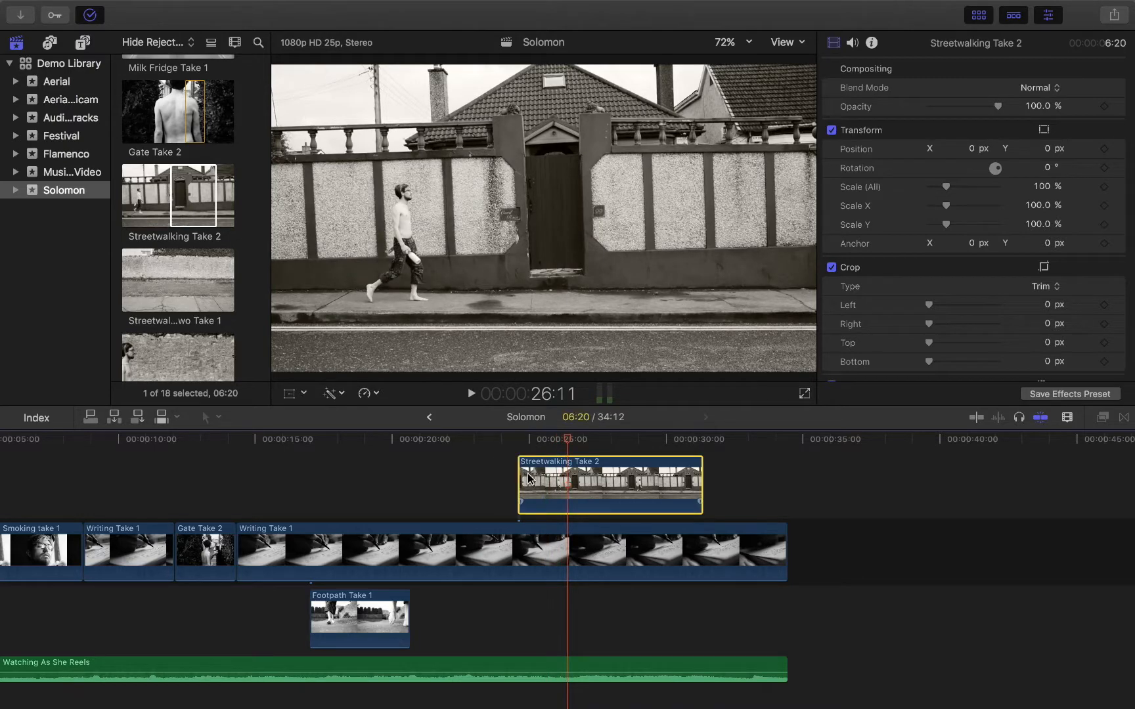
pyautogui.moveTo(518, 471); pyautogui.dragTo(525, 471)
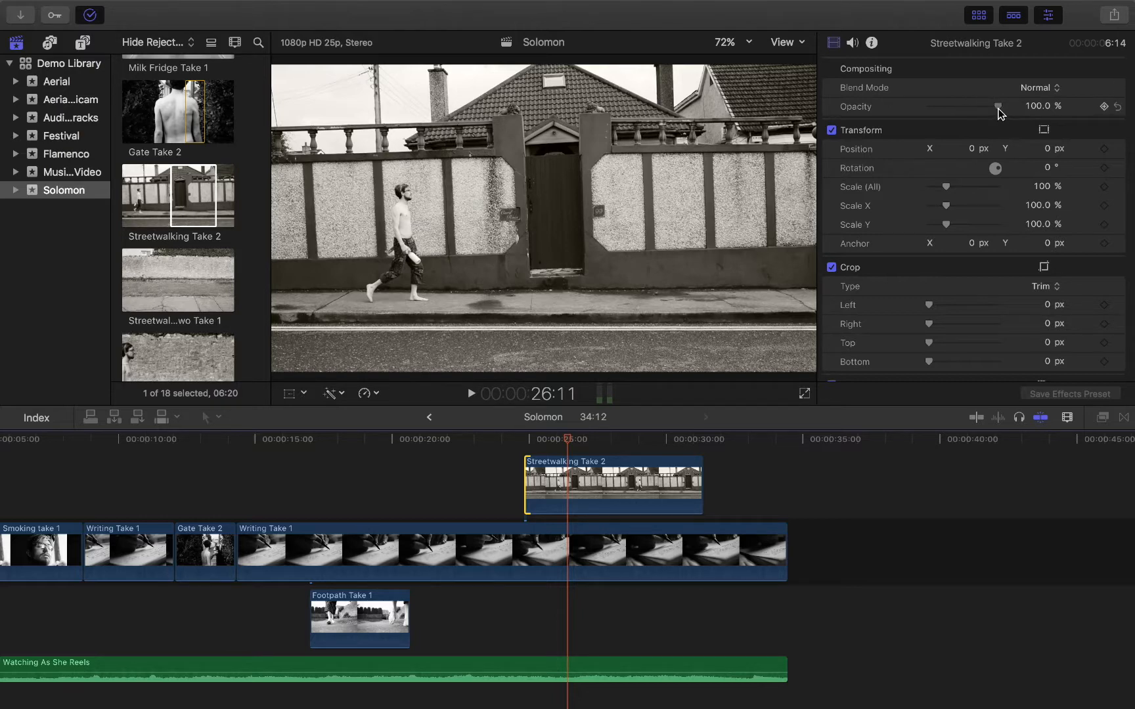
# Step: Lower the opacity of the Streetwalking Take 2 clip to 52.5% and play back the blend with the clip beneath
pyautogui.moveTo(998, 109); pyautogui.dragTo(962, 113)
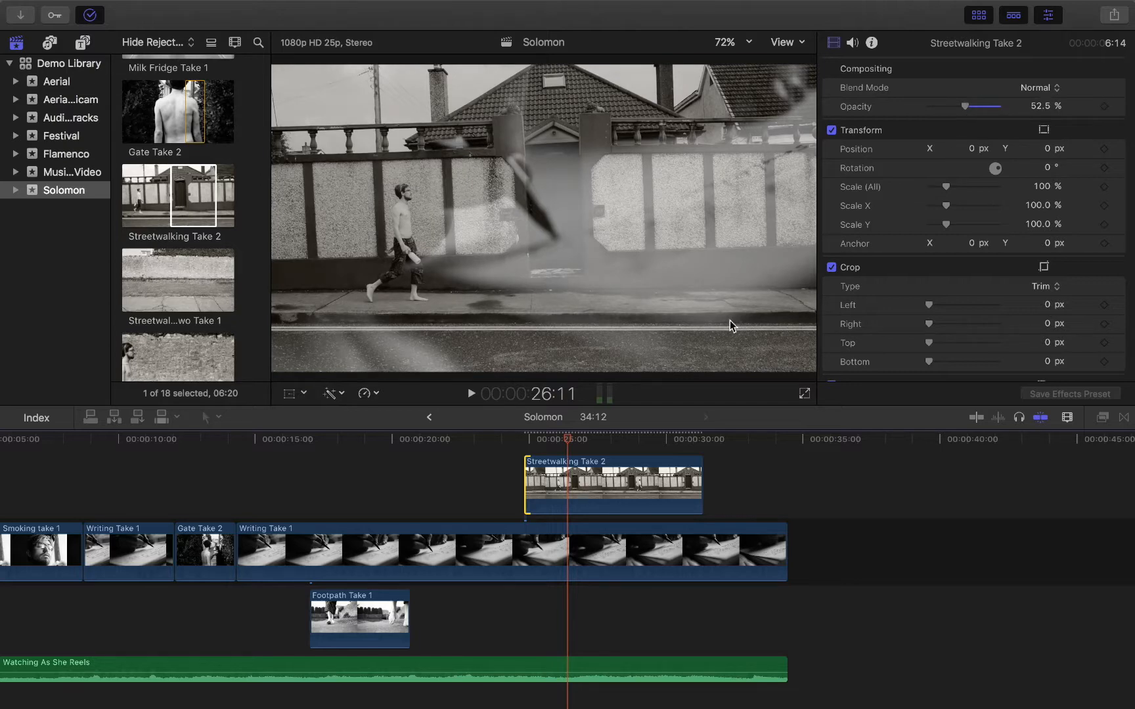
pyautogui.moveTo(568, 444); pyautogui.dragTo(451, 455)
pyautogui.press('space')
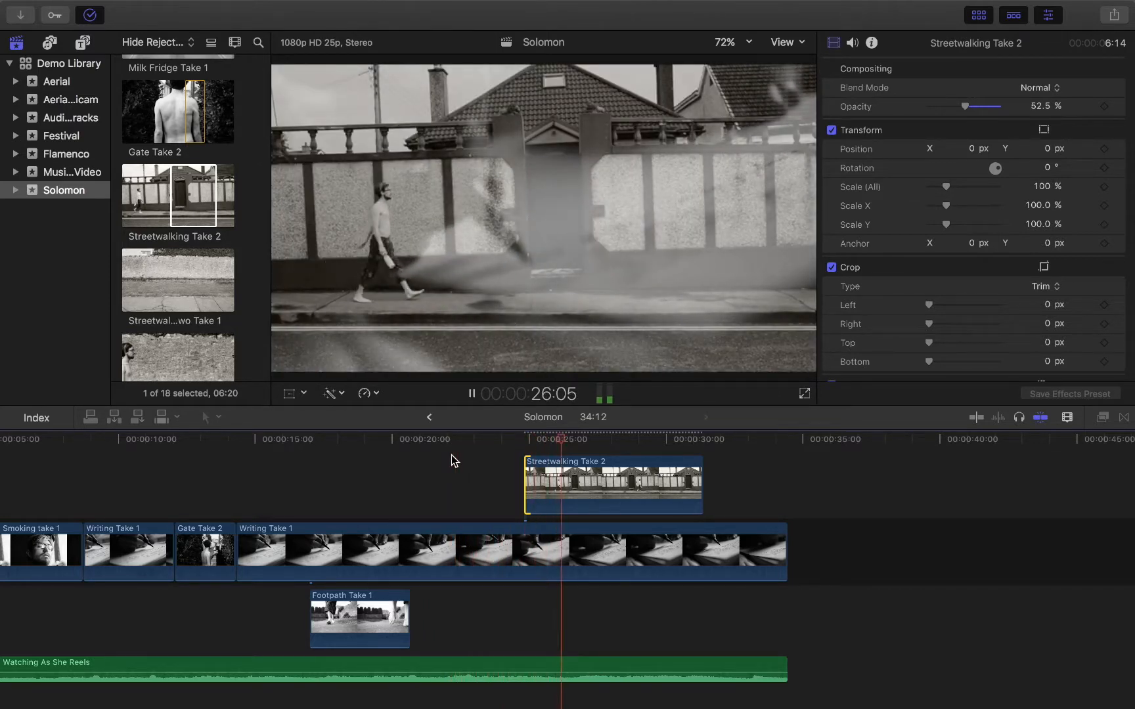
pyautogui.press('space')
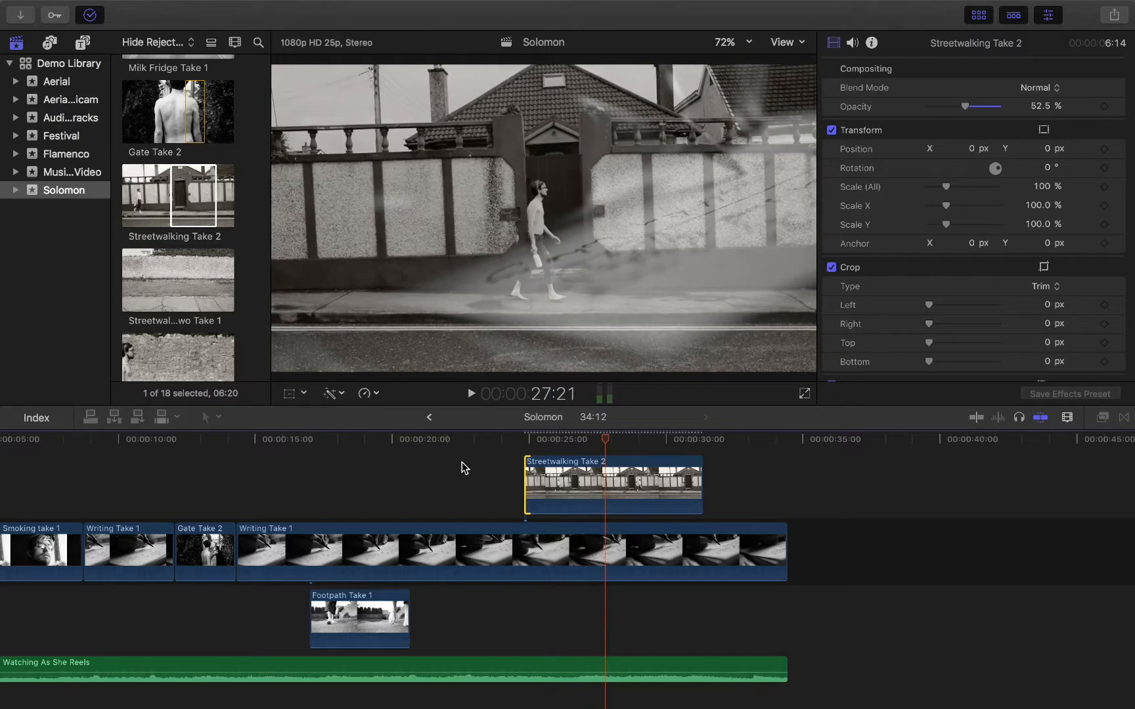
# Step: Reselect the Streetwalking Take 2 clip, set its opacity to 54.56% and play the section back
pyautogui.click(592, 481)
pyautogui.click(603, 440)
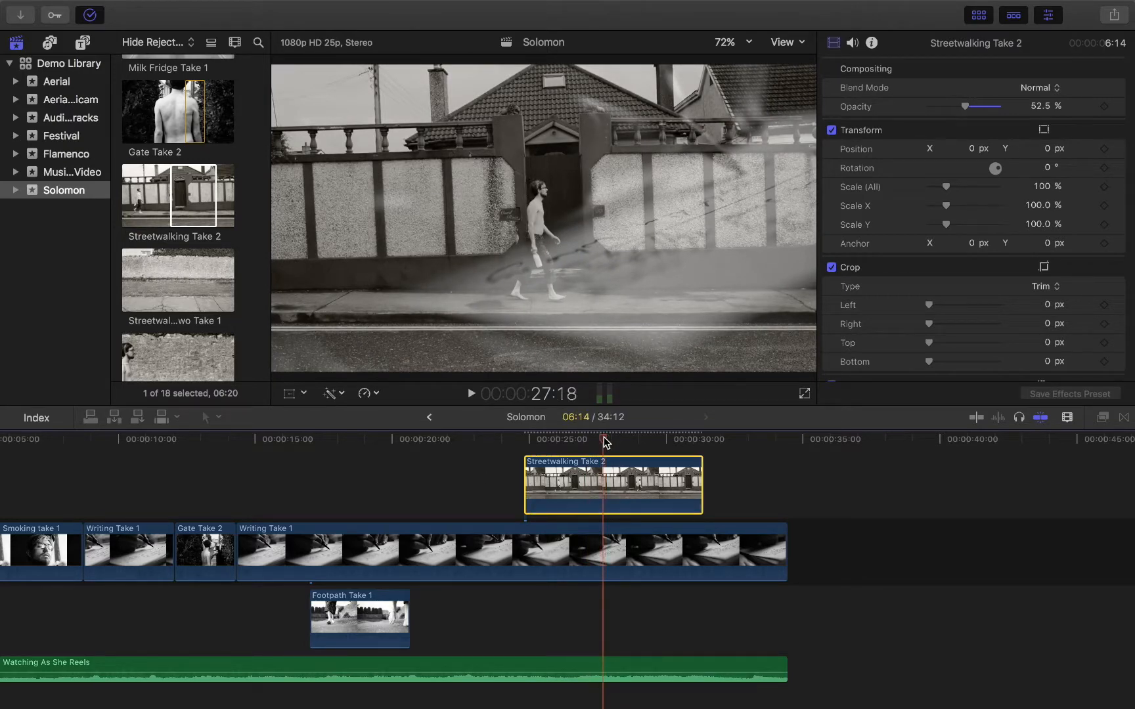
pyautogui.click(521, 566)
pyautogui.moveTo(599, 437); pyautogui.dragTo(637, 467)
pyautogui.click(611, 485)
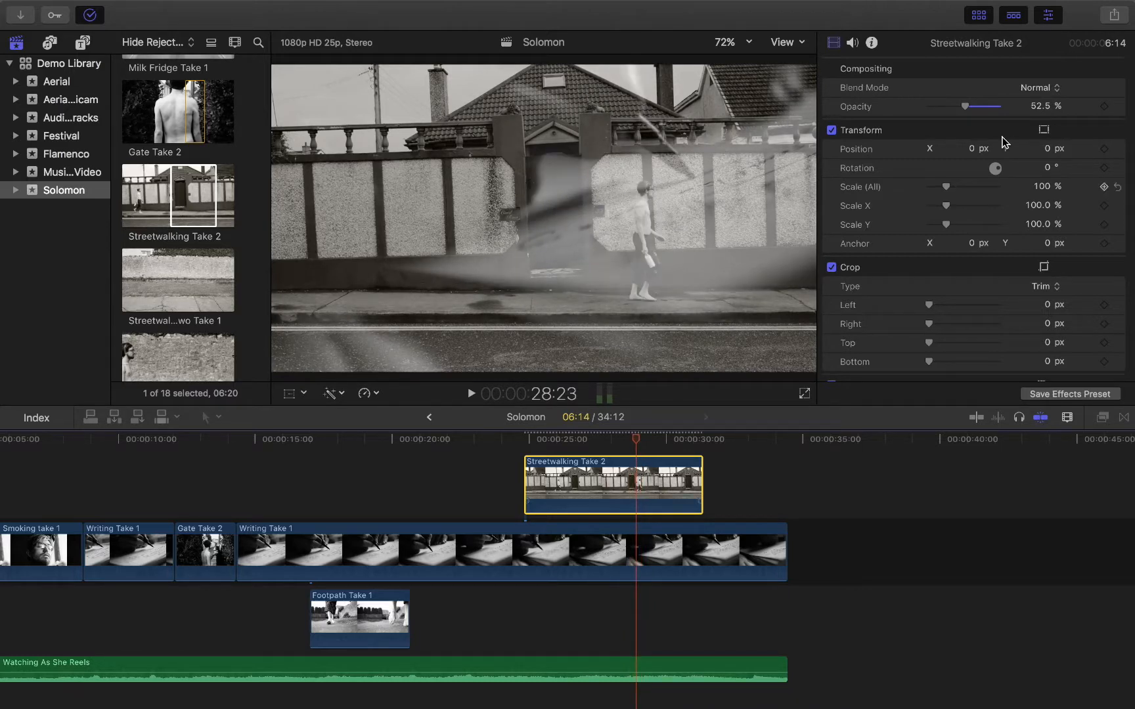
pyautogui.moveTo(965, 110)
pyautogui.mouseDown()
pyautogui.moveTo(936, 113)
pyautogui.moveTo(964, 117)
pyautogui.mouseUp()
pyautogui.click(497, 439)
pyautogui.press('space')
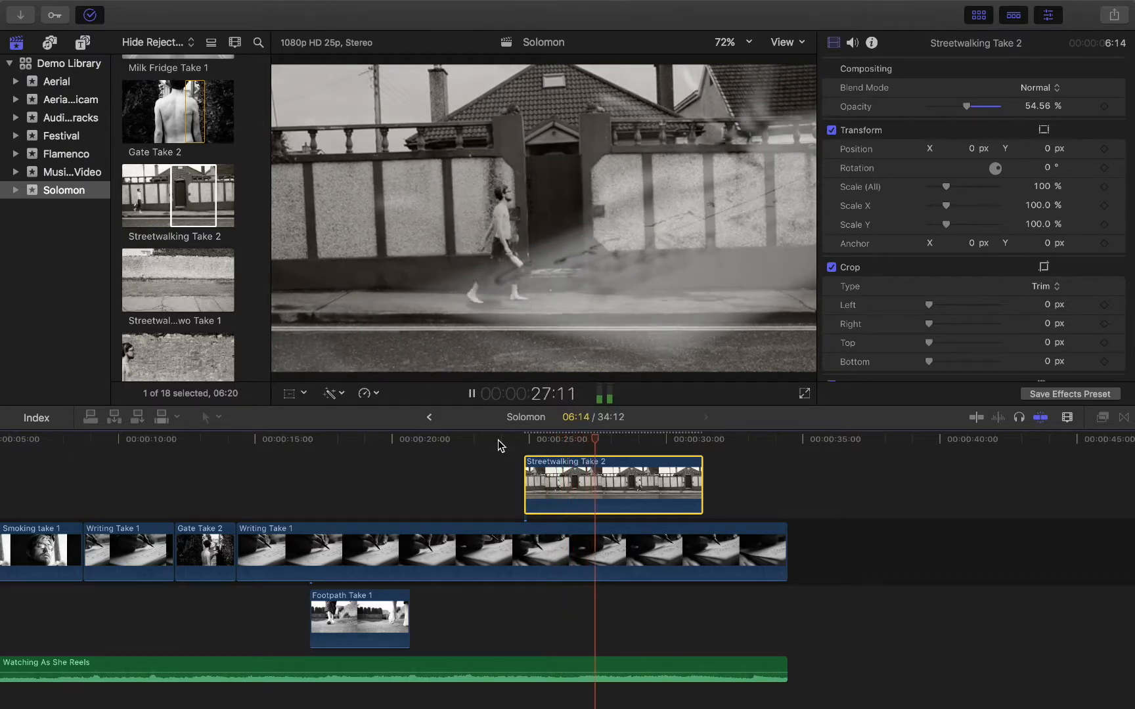
pyautogui.press('space')
# Step: Show the Video Animation editor on the Streetwalking Take 2 clip and close it again
pyautogui.scroll(2, 635, 495)
pyautogui.hscroll(1, 635, 496)
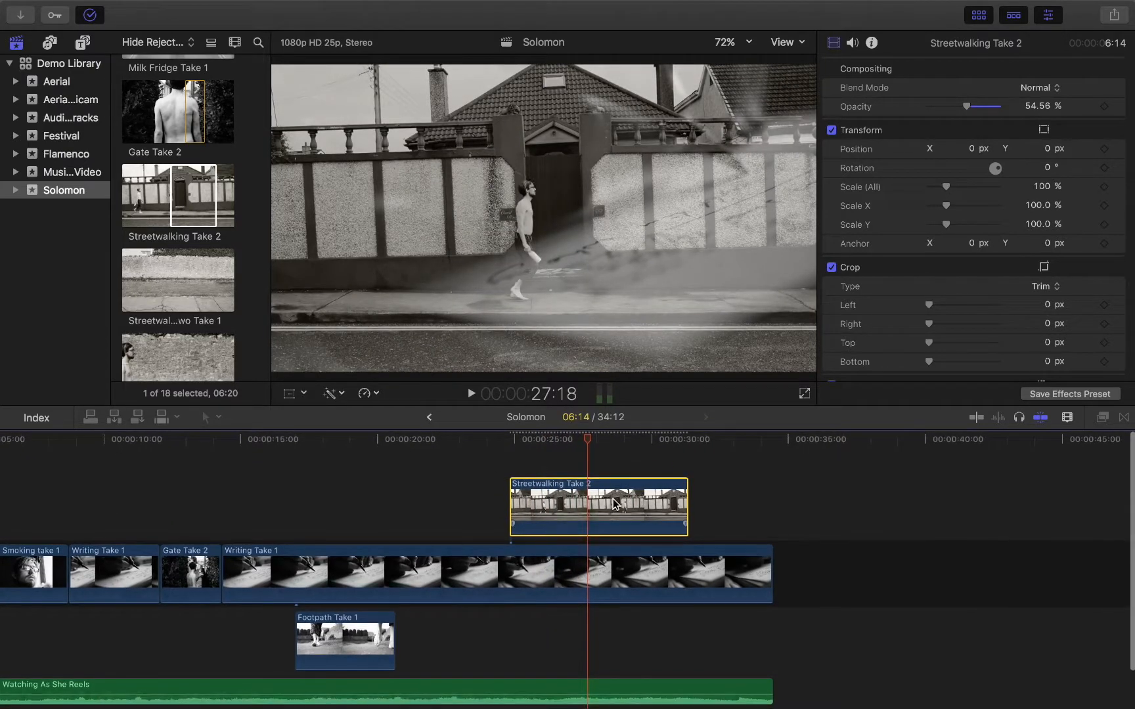
pyautogui.hscroll(1, 572, 505)
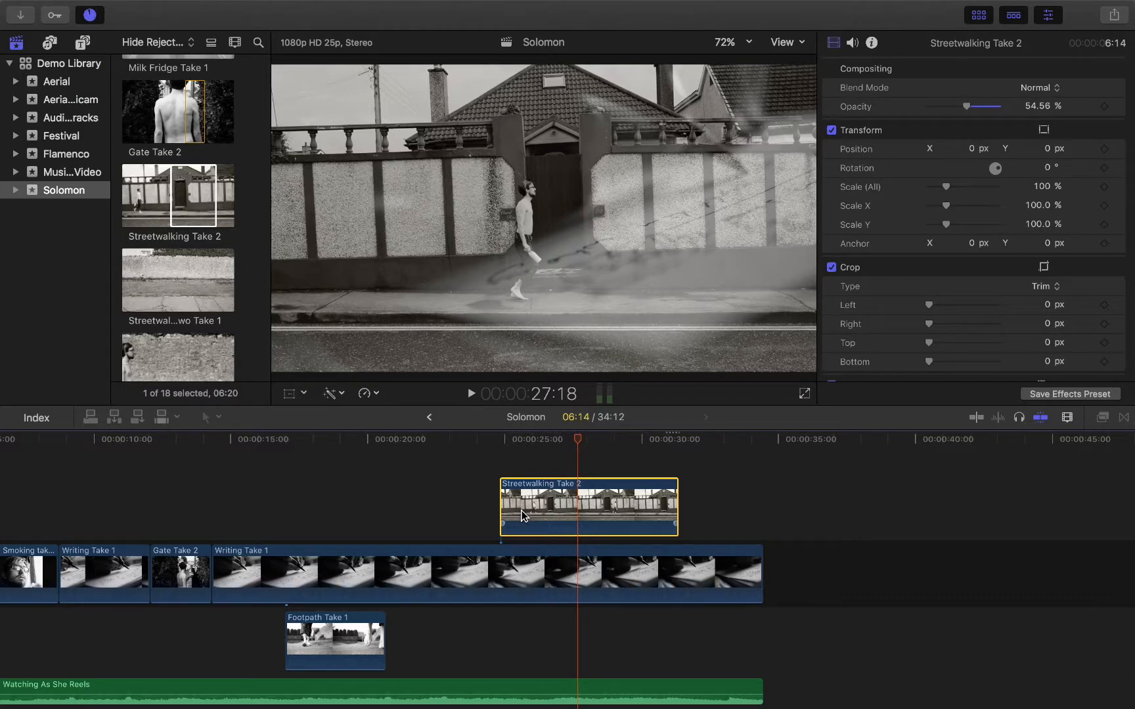
pyautogui.hotkey('ctrl', 'v')
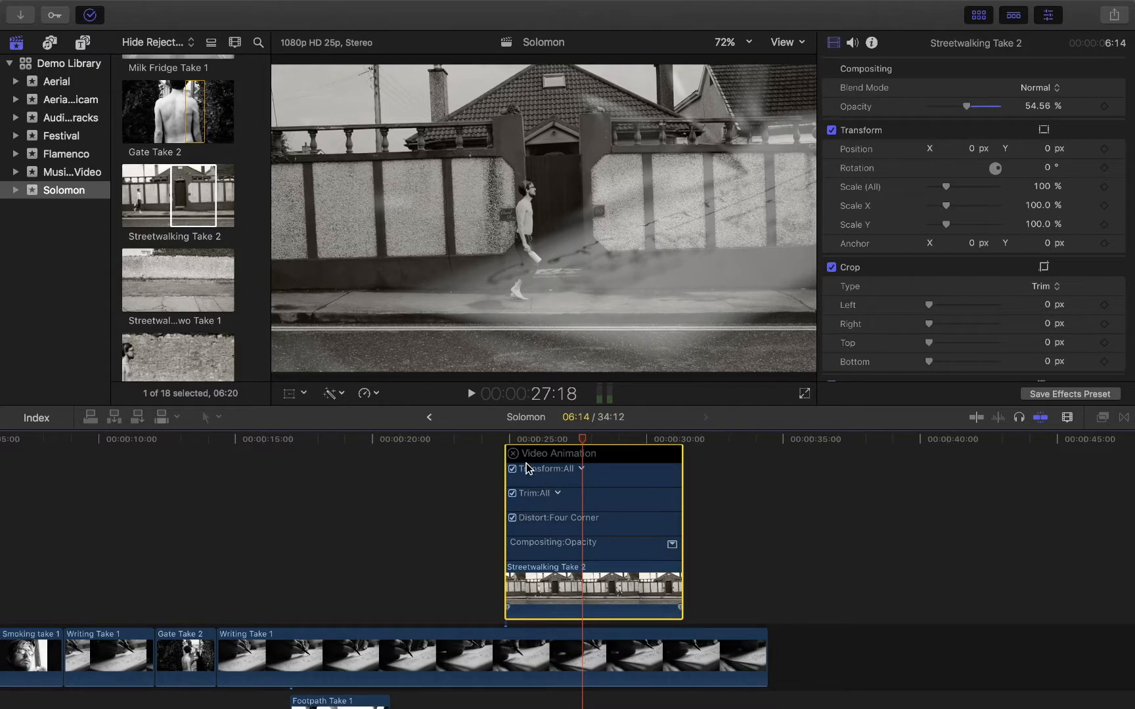
pyautogui.scroll(-3, 535, 550)
pyautogui.scroll(5, 519, 512)
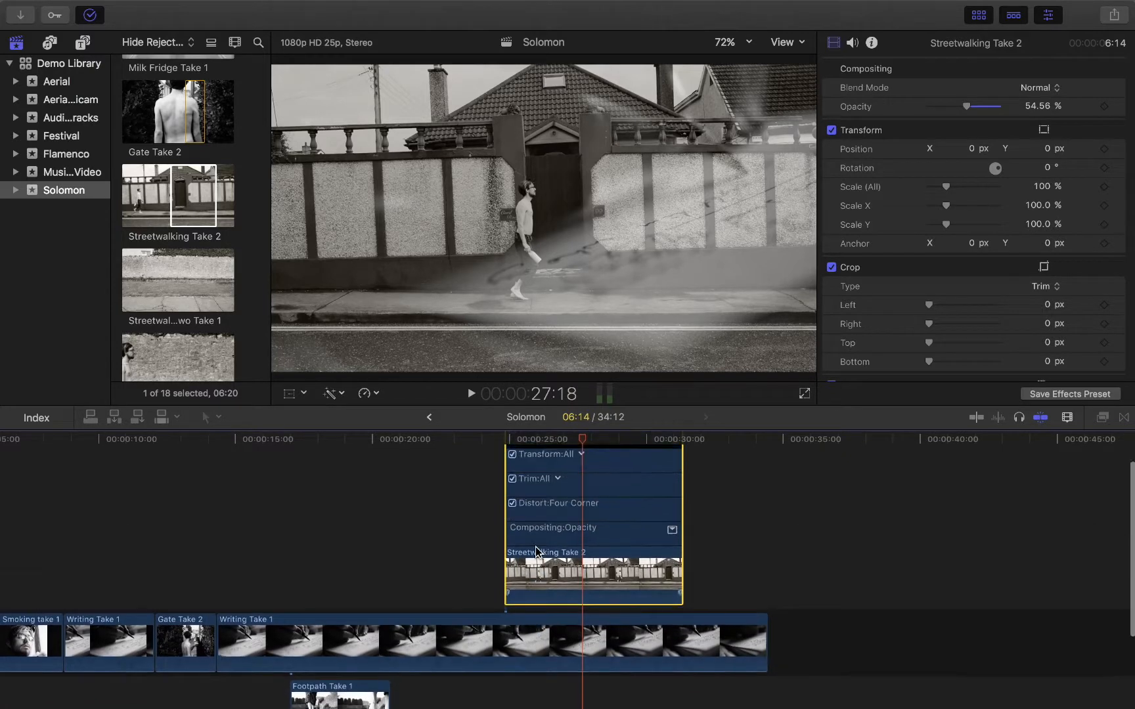
pyautogui.click(512, 489)
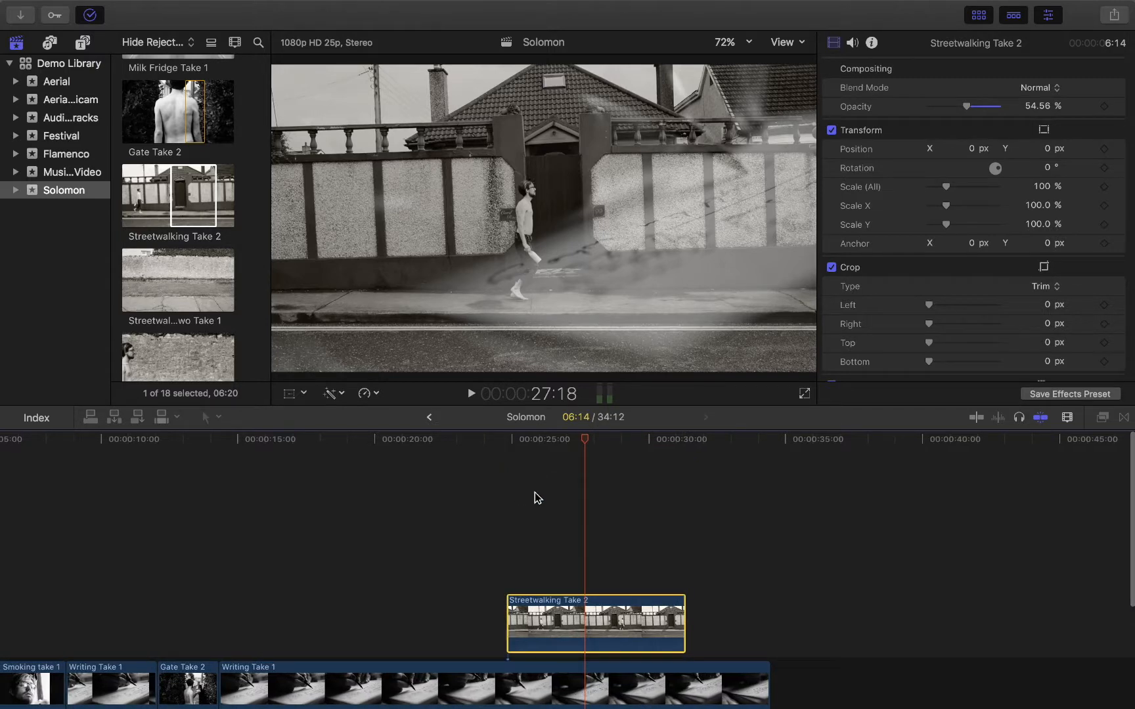
# Step: Show the video animation of the Streetwalking Take 2 clip and expand its Compositing: Opacity section
pyautogui.scroll(-2, 555, 573)
pyautogui.rightClick(540, 567)
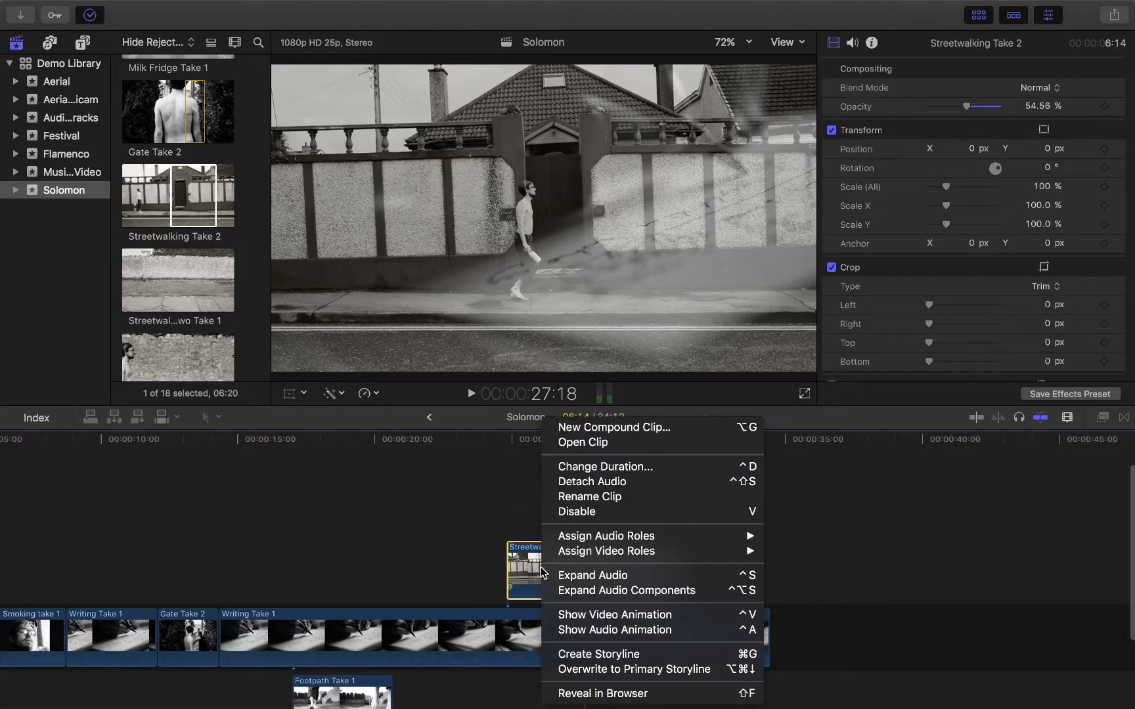
pyautogui.click(620, 616)
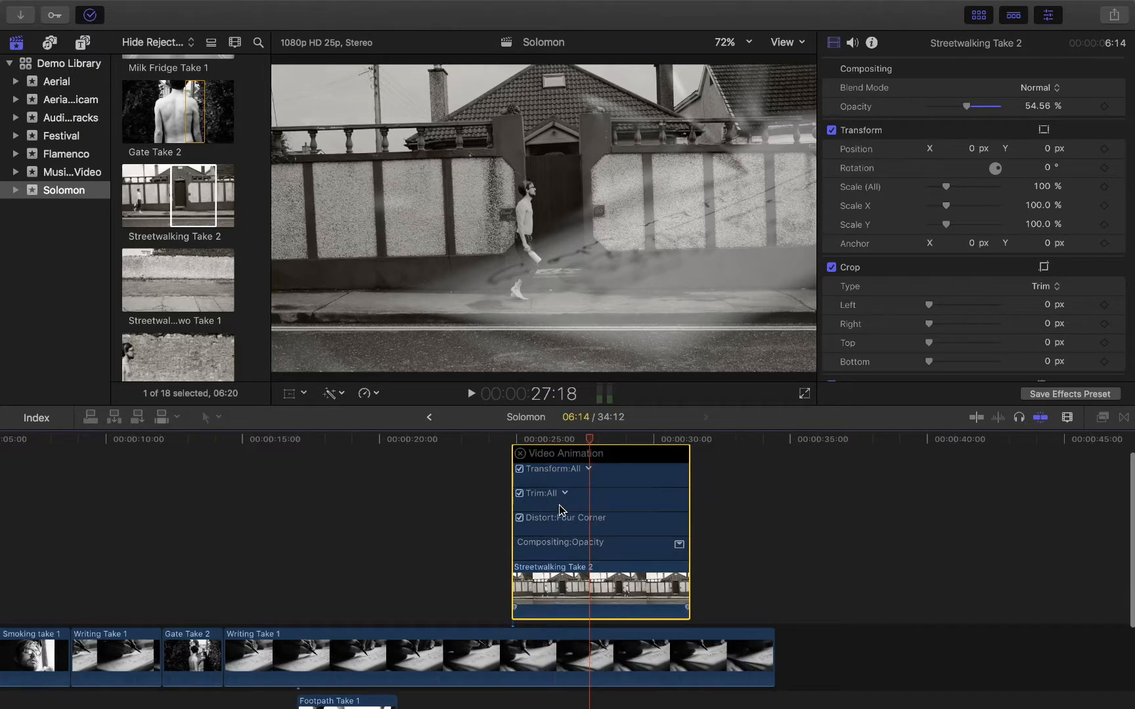
pyautogui.doubleClick(582, 555)
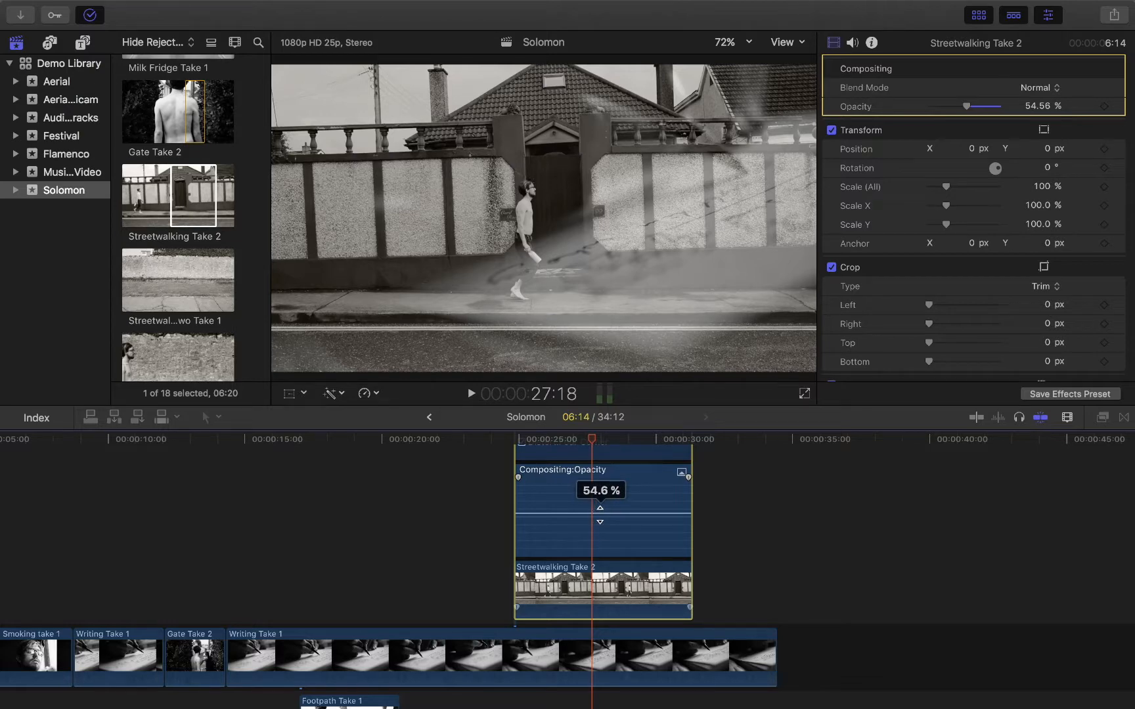
# Step: Lower the opacity level line of Streetwalking Take 2 in the timeline and play back the section from just before the clip
pyautogui.moveTo(599, 509)
pyautogui.mouseDown()
pyautogui.moveTo(601, 465)
pyautogui.moveTo(603, 535)
pyautogui.moveTo(597, 455)
pyautogui.moveTo(606, 544)
pyautogui.moveTo(606, 531)
pyautogui.mouseUp()
pyautogui.click(487, 456)
pyautogui.press('space')
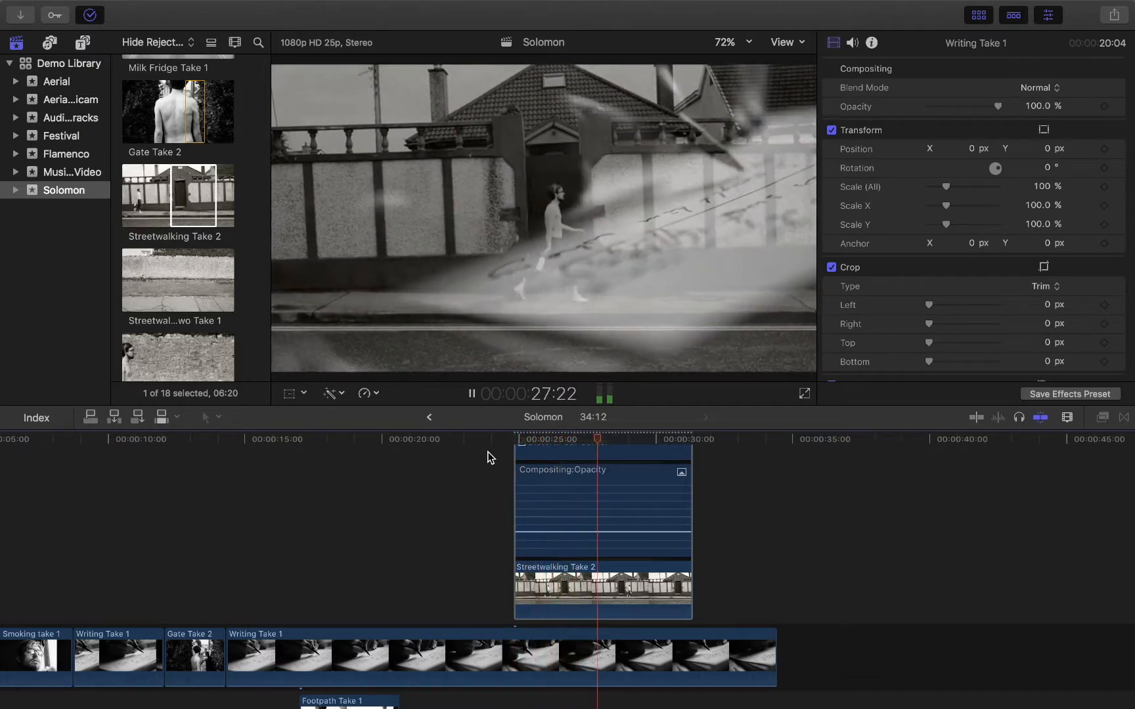
# Step: Raise the Streetwalking Take 2 opacity level line to 100% and add opacity fades of about two seconds at both ends of the clip
pyautogui.press('space')
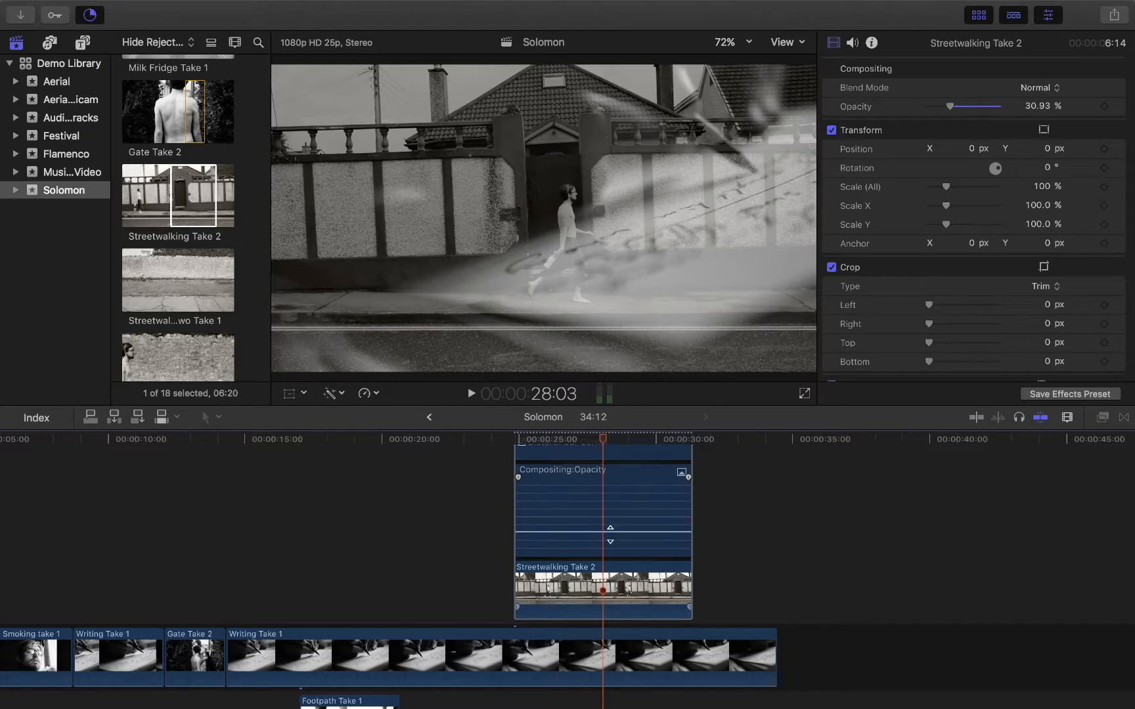
pyautogui.moveTo(593, 532); pyautogui.dragTo(593, 475)
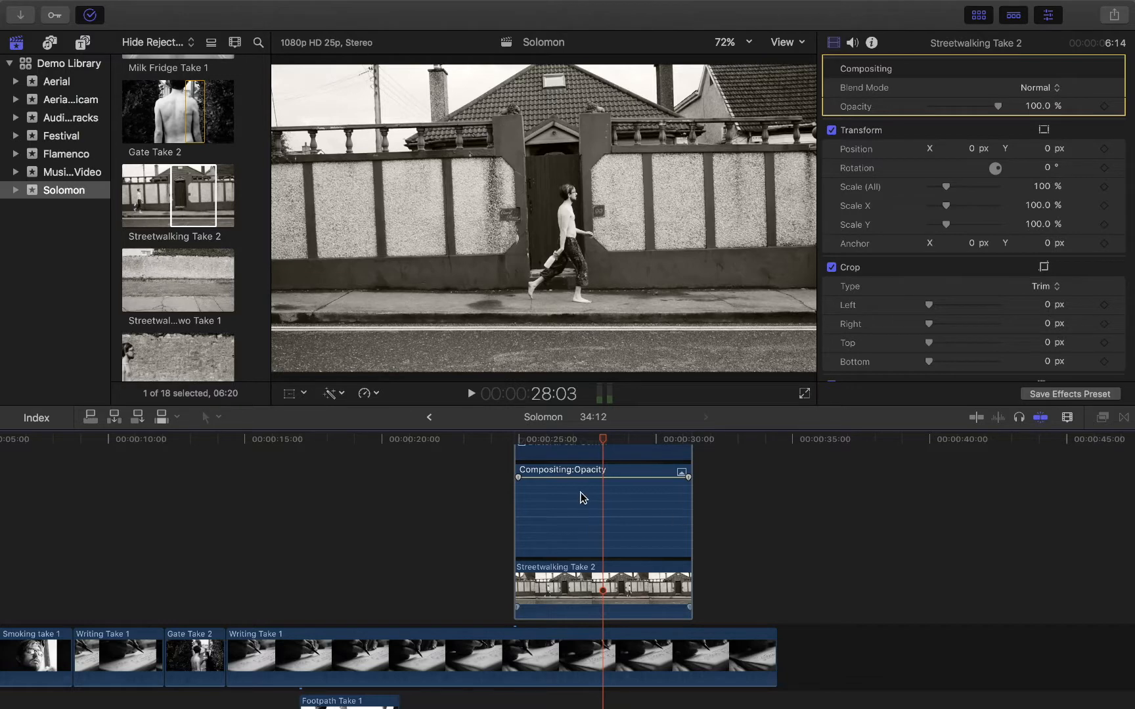
pyautogui.scroll(3, 590, 473)
pyautogui.hscroll(2, 590, 472)
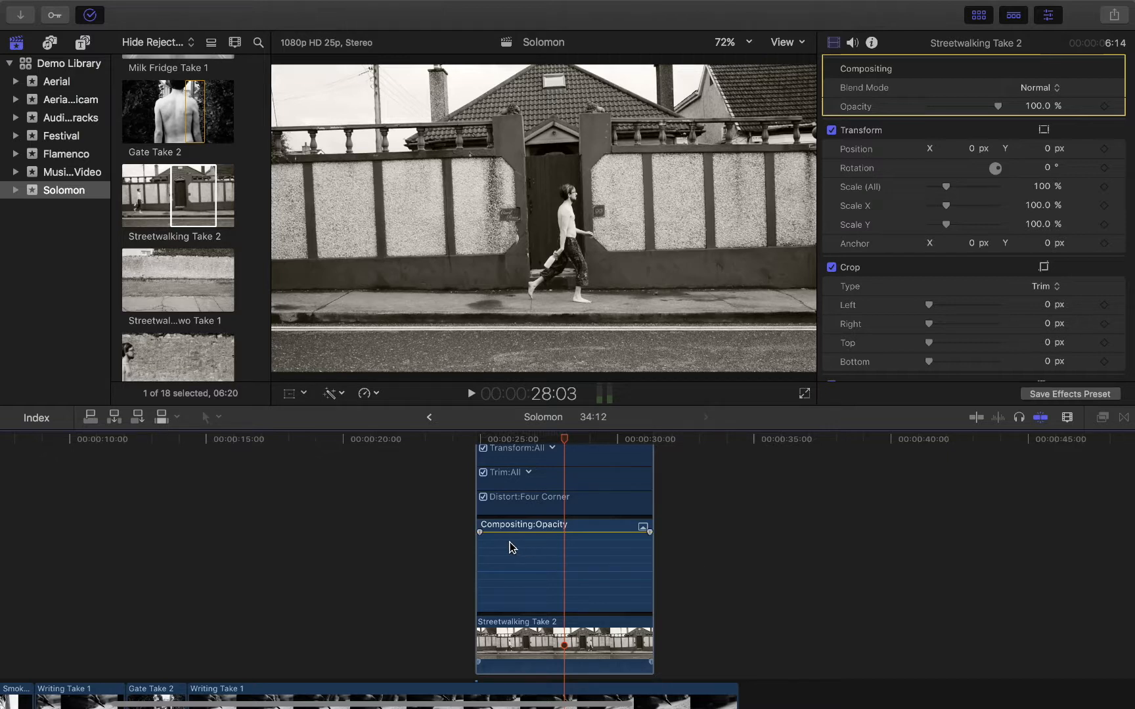
pyautogui.moveTo(480, 531); pyautogui.dragTo(523, 532)
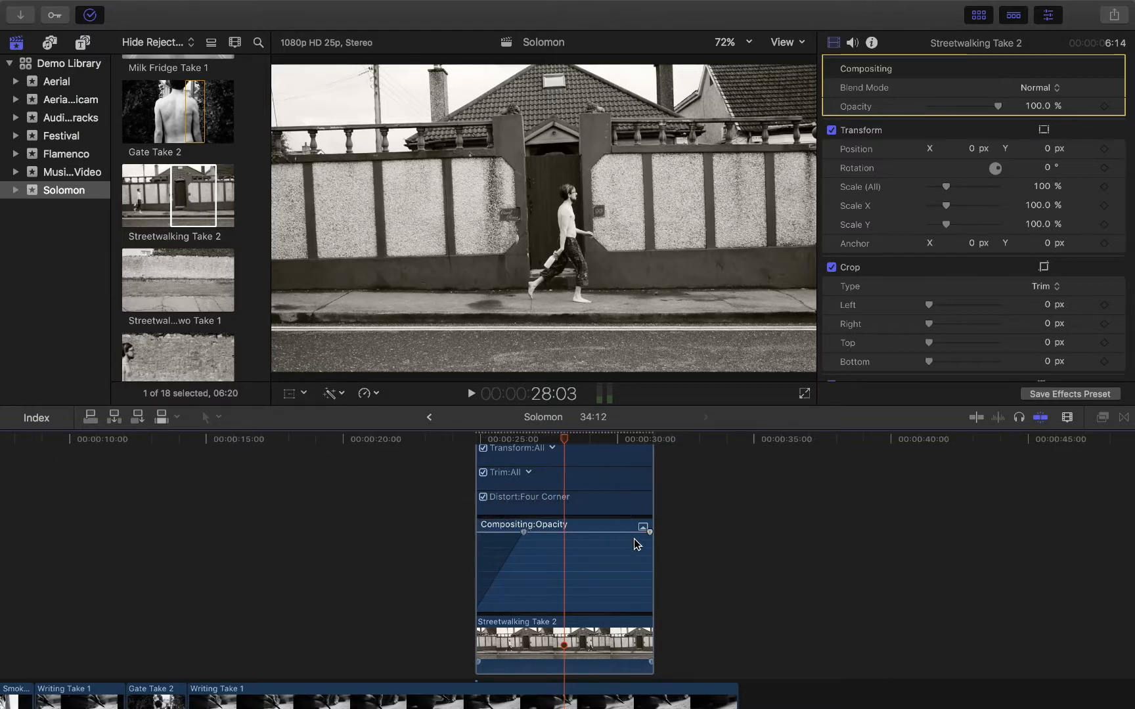
pyautogui.moveTo(649, 530); pyautogui.dragTo(605, 531)
pyautogui.moveTo(523, 532); pyautogui.dragTo(529, 531)
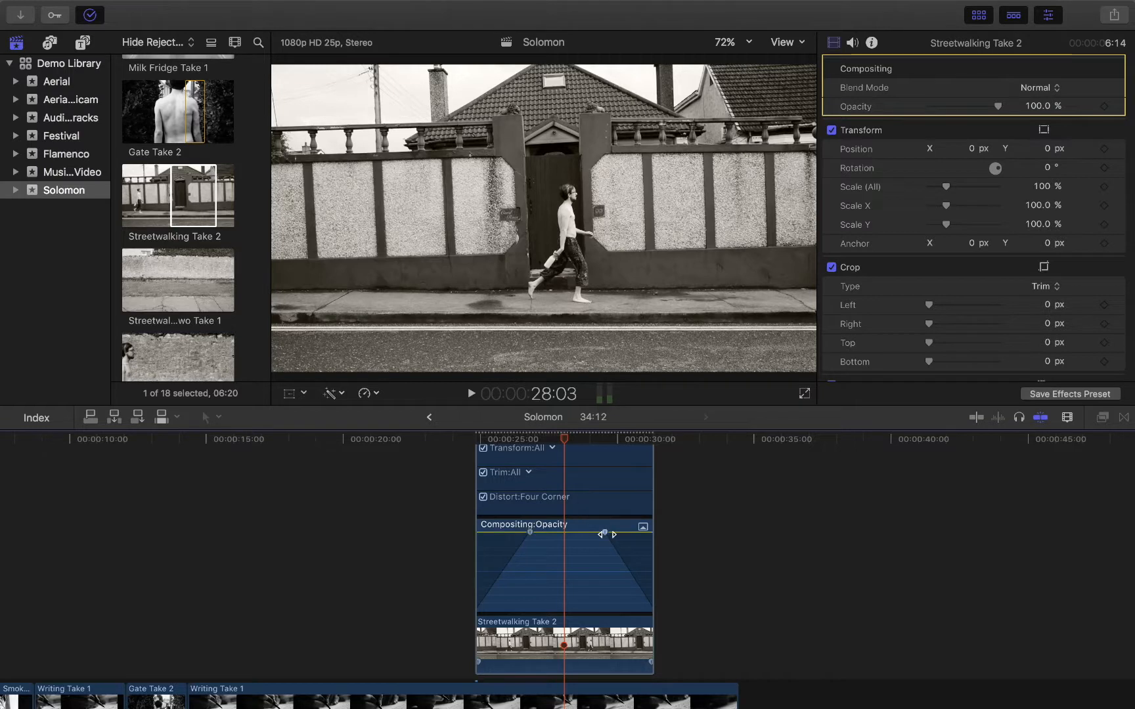
pyautogui.moveTo(605, 532); pyautogui.dragTo(599, 533)
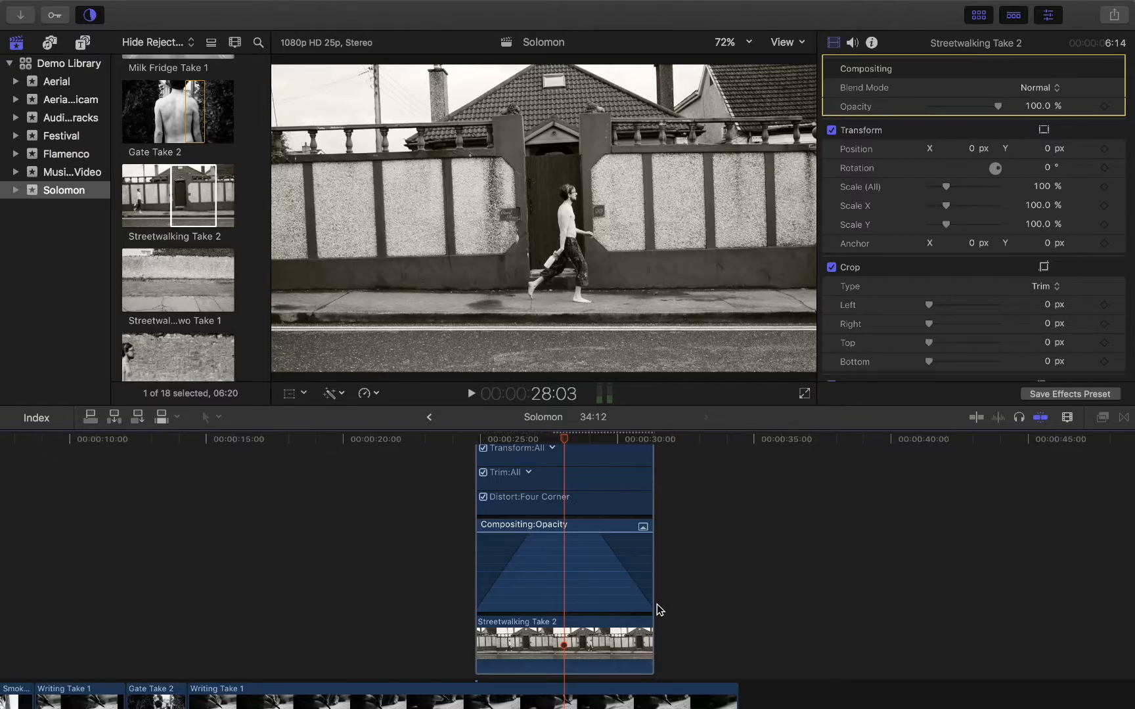
# Step: Play back the faded section from 22:22 through most of the Streetwalking Take 2 clip
pyautogui.click(423, 444)
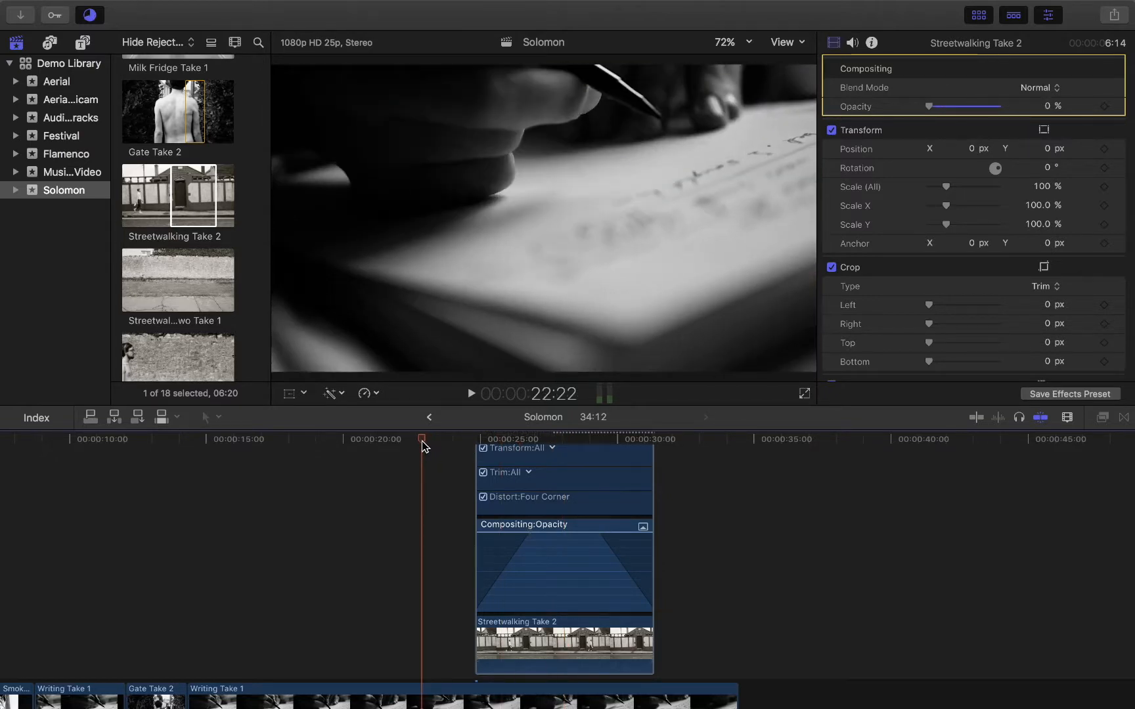
pyautogui.press('space')
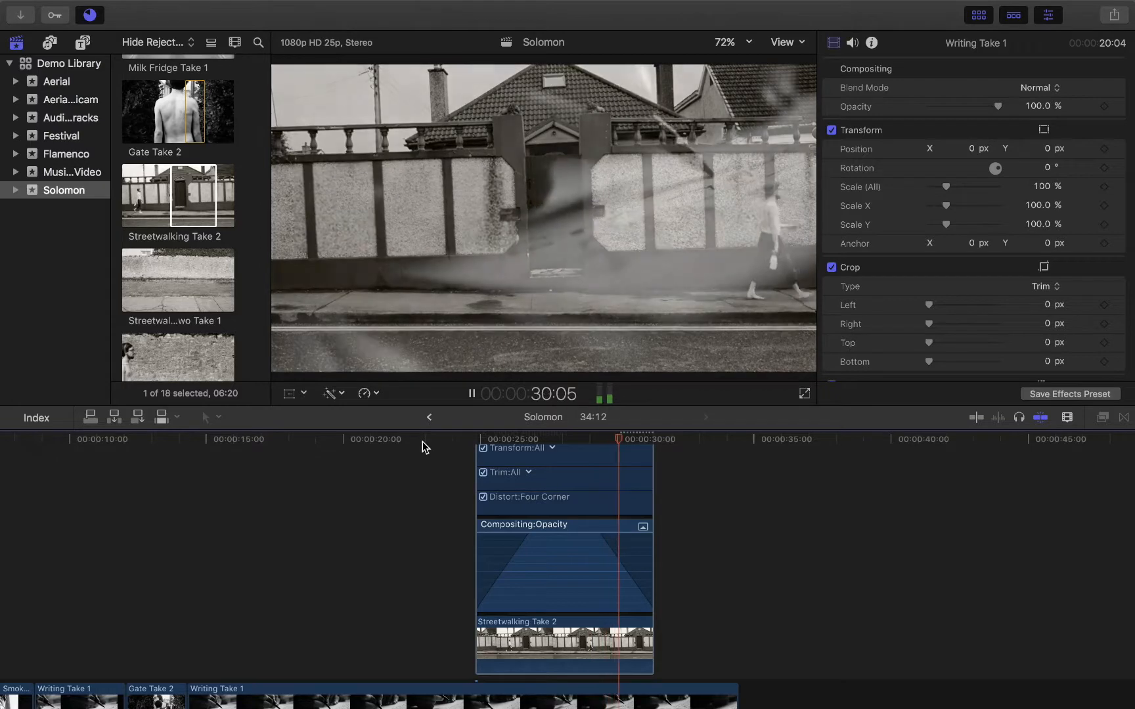
pyautogui.press('space')
# Step: Park the playhead at 28:02 and lower the Streetwalking Take 2 opacity level line between the fades to 43.79%
pyautogui.scroll(2, 633, 591)
pyautogui.hscroll(1, 634, 591)
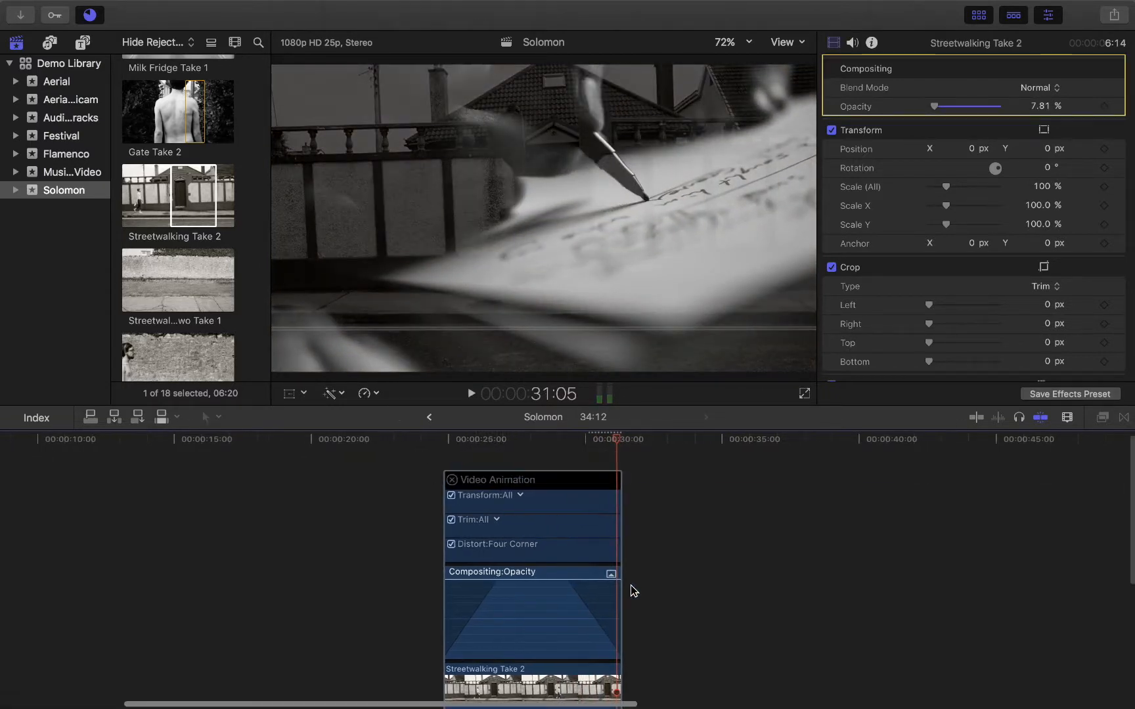
pyautogui.scroll(-2, 634, 590)
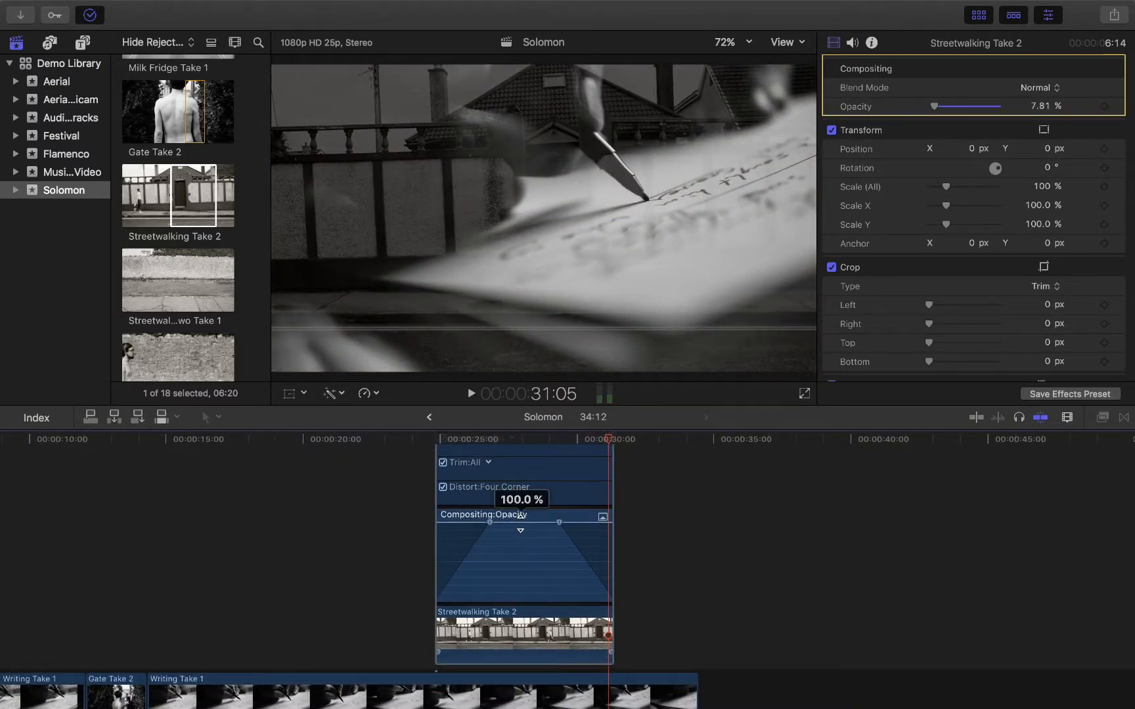
pyautogui.scroll(-3, 520, 515)
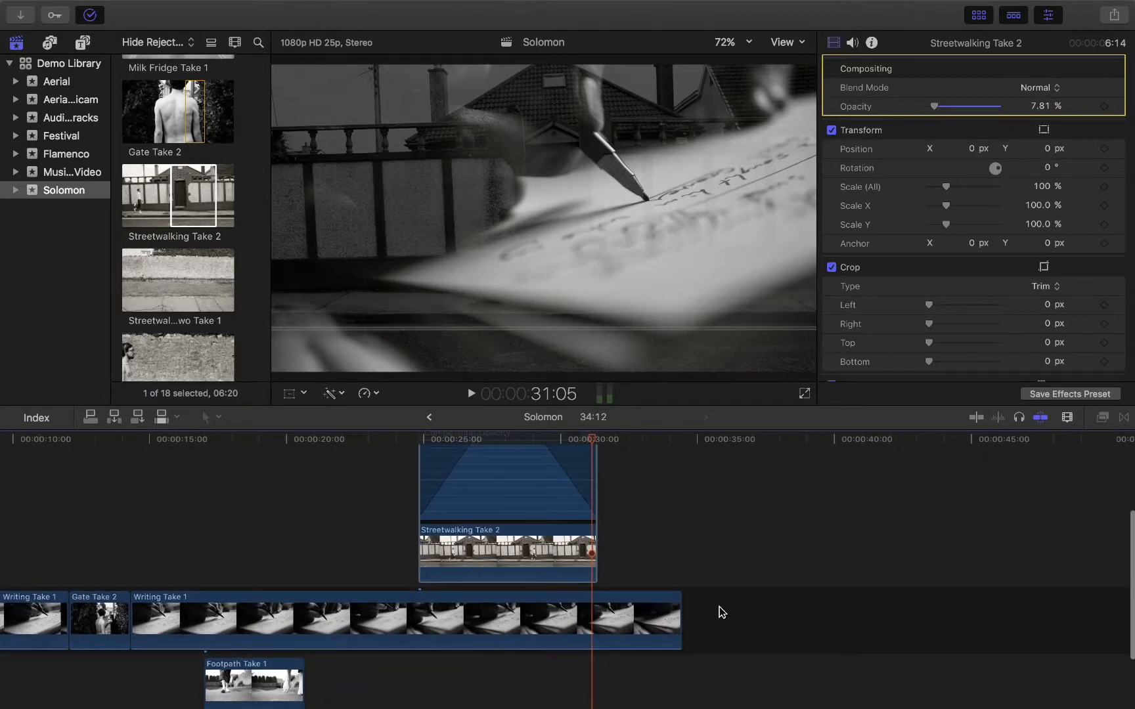
pyautogui.scroll(5, 580, 575)
pyautogui.hscroll(1, 579, 582)
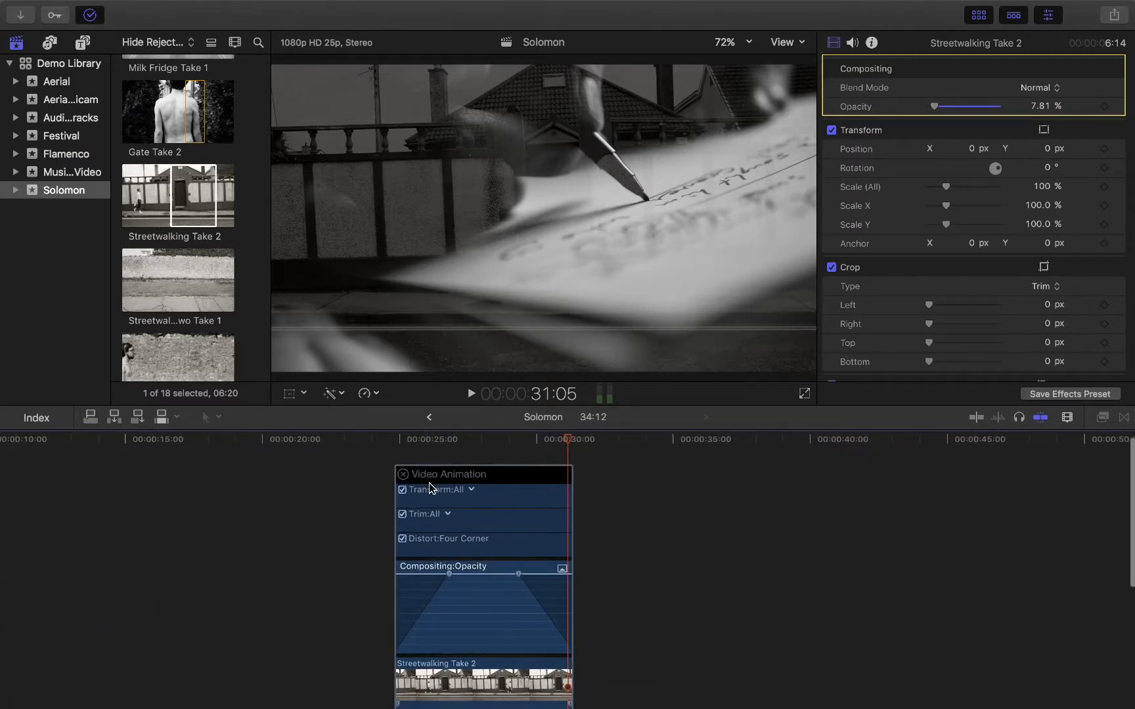
pyautogui.click(483, 443)
pyautogui.moveTo(484, 566); pyautogui.dragTo(488, 619)
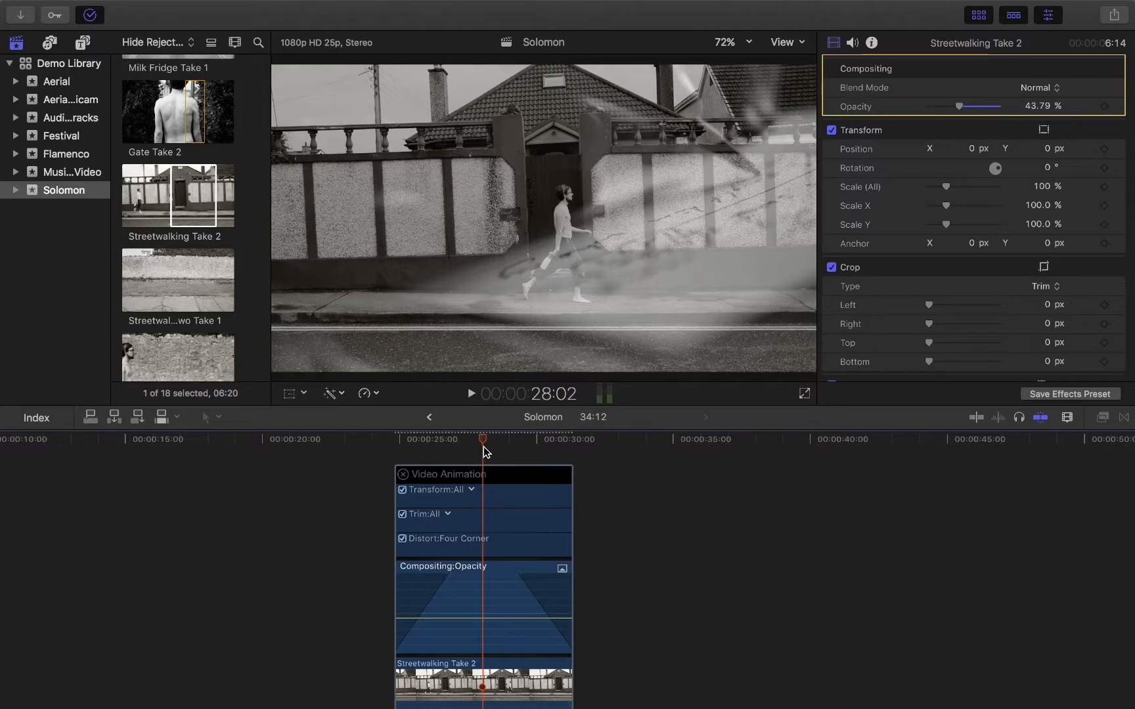
# Step: Watch the superimposed section full screen from about 22:03, and return to the editing view
pyautogui.moveTo(483, 446); pyautogui.dragTo(321, 440)
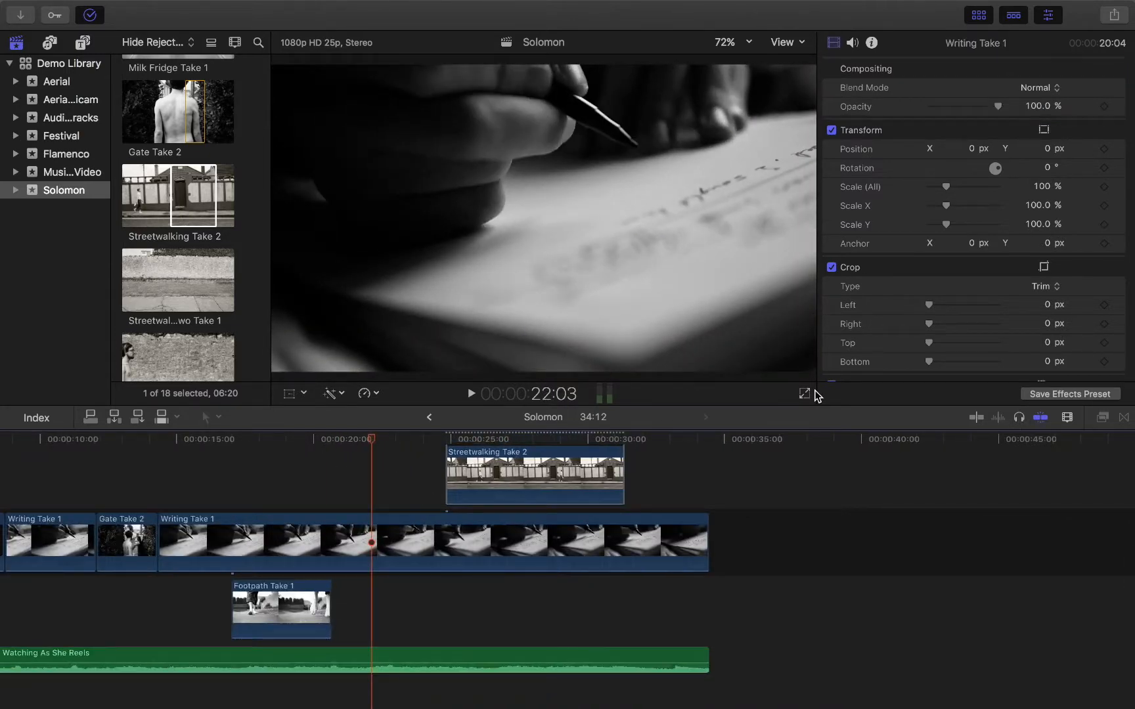
pyautogui.click(805, 393)
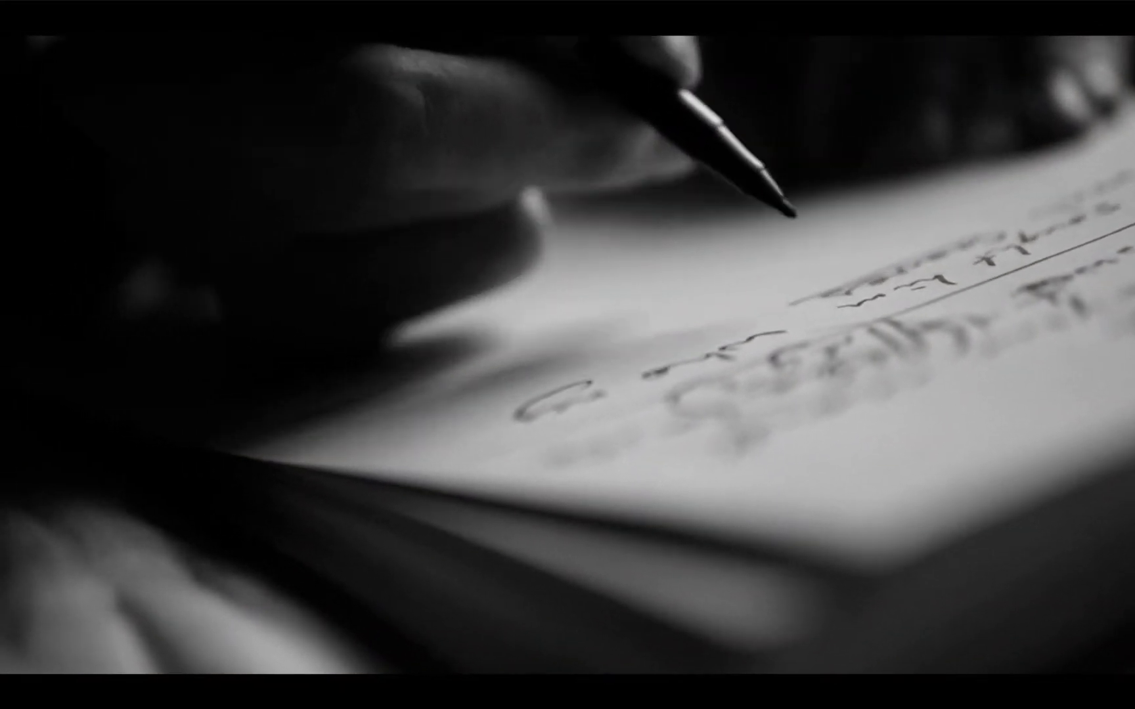
pyautogui.press('Escape')
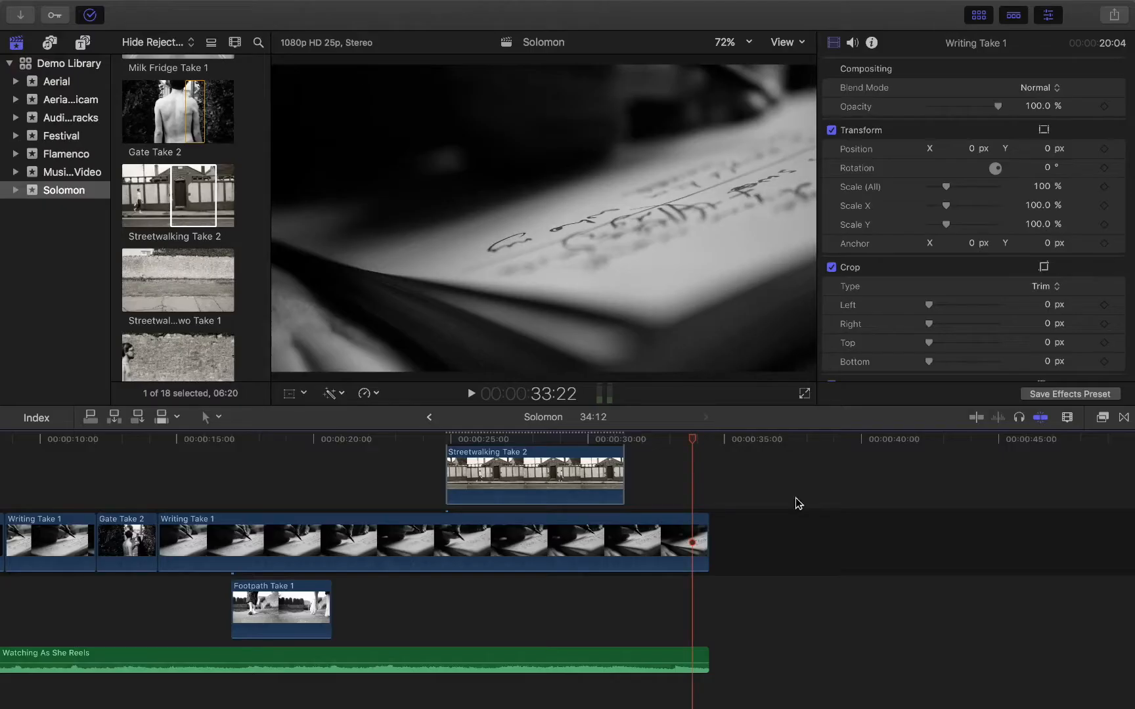
# Step: Show the video animation of Streetwalking Take 2 once more and hide it again
pyautogui.hotkey('ctrl', 'v')
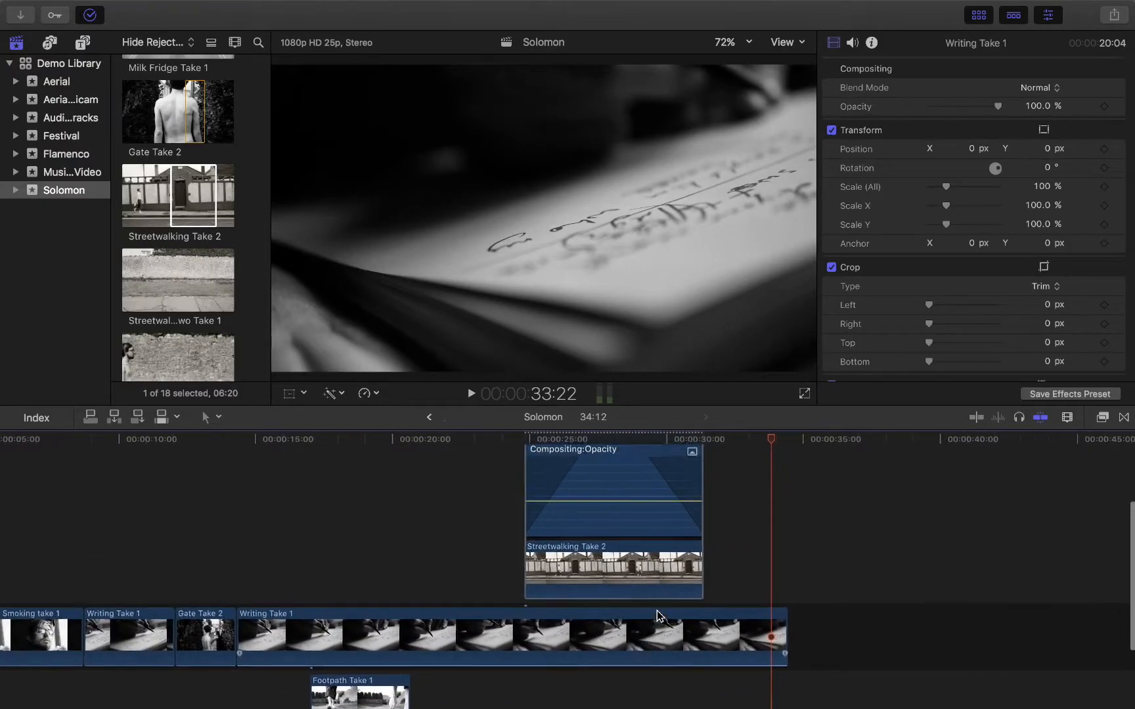
pyautogui.scroll(2, 656, 611)
pyautogui.hotkey('ctrl', 'v')
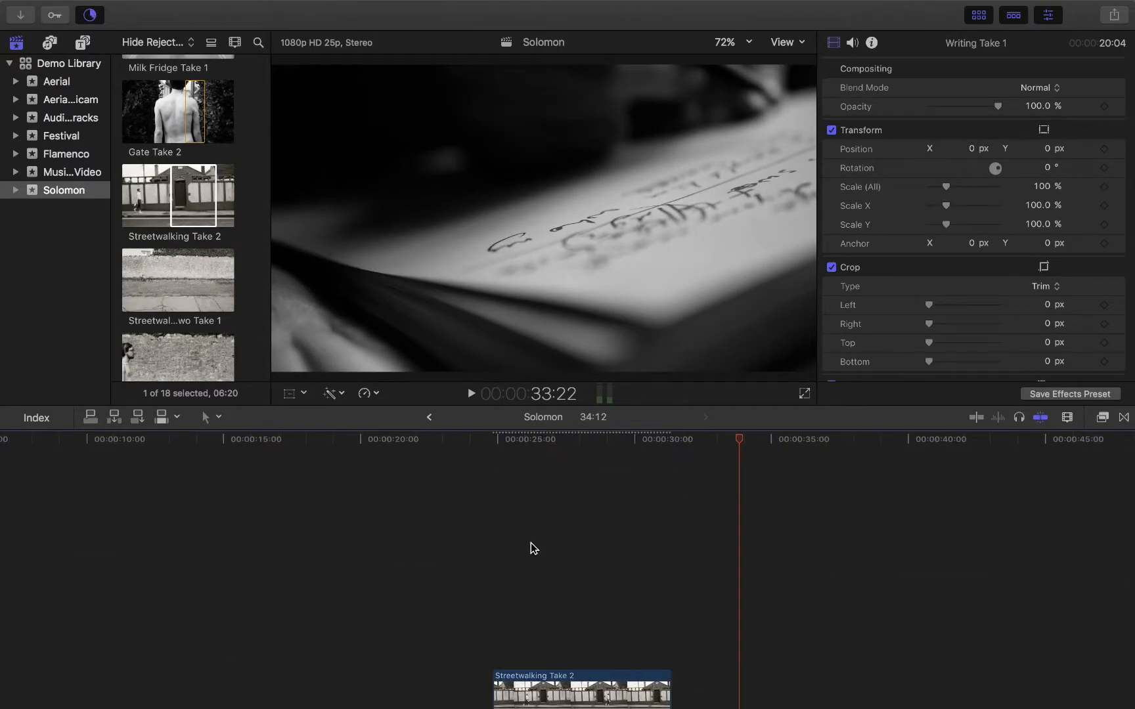
# Step: Select Streetwalking Take 2 and the Writing Take 1 clip beneath it in turn, and scrub from 23:09 into their overlap
pyautogui.click(579, 507)
pyautogui.click(573, 446)
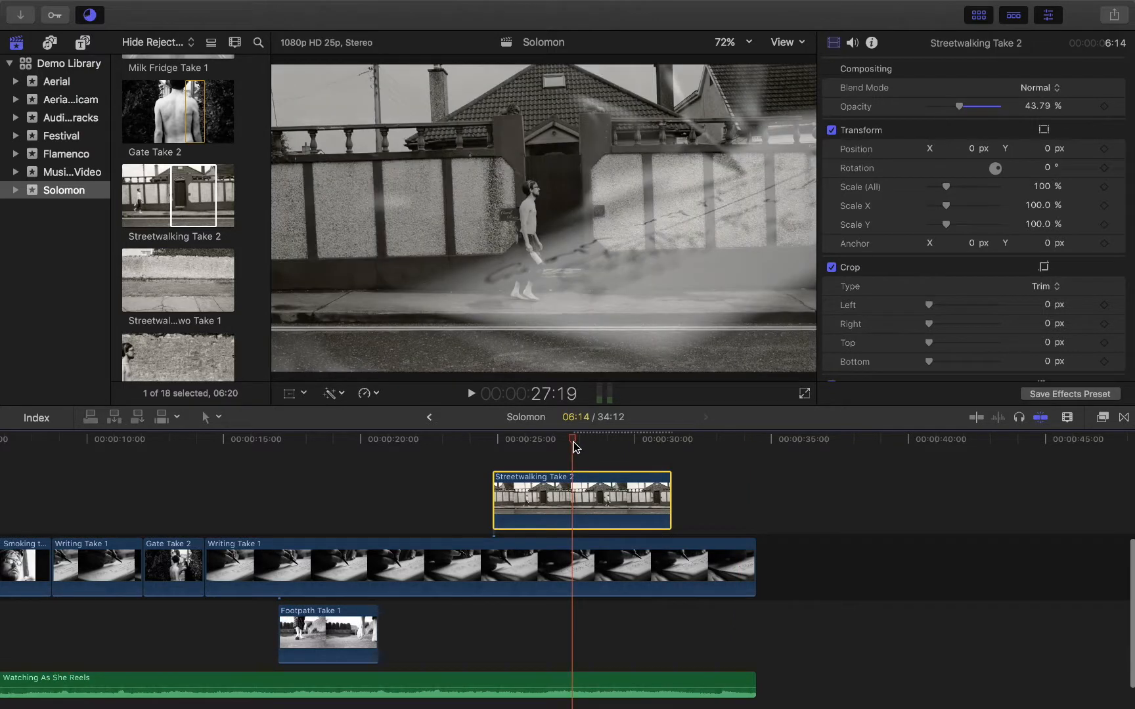
pyautogui.click(560, 575)
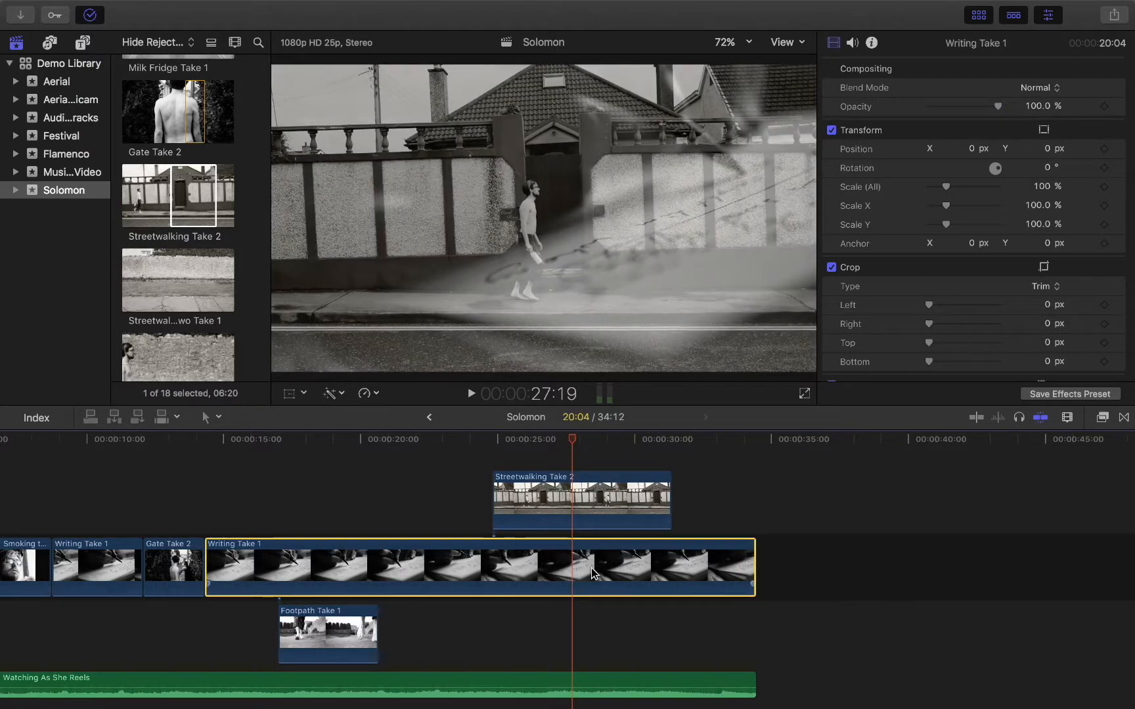
pyautogui.click(446, 440)
pyautogui.moveTo(445, 439)
pyautogui.mouseDown()
pyautogui.moveTo(406, 439)
pyautogui.moveTo(452, 439)
pyautogui.mouseUp()
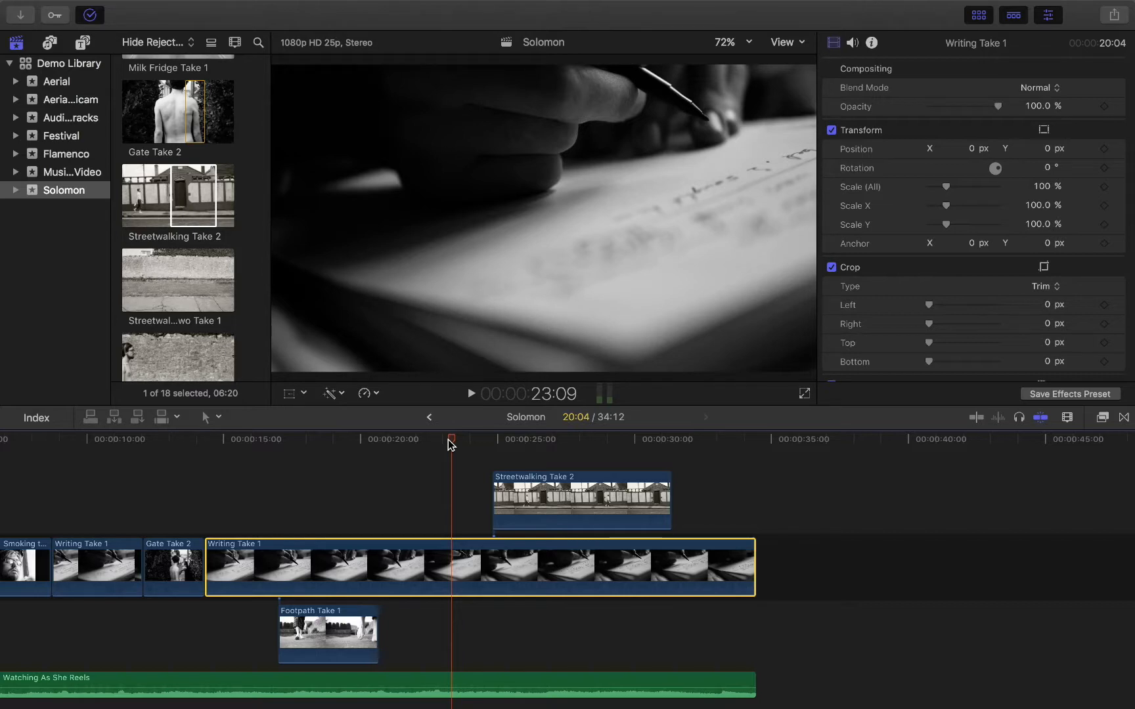
pyautogui.moveTo(453, 440); pyautogui.dragTo(583, 441)
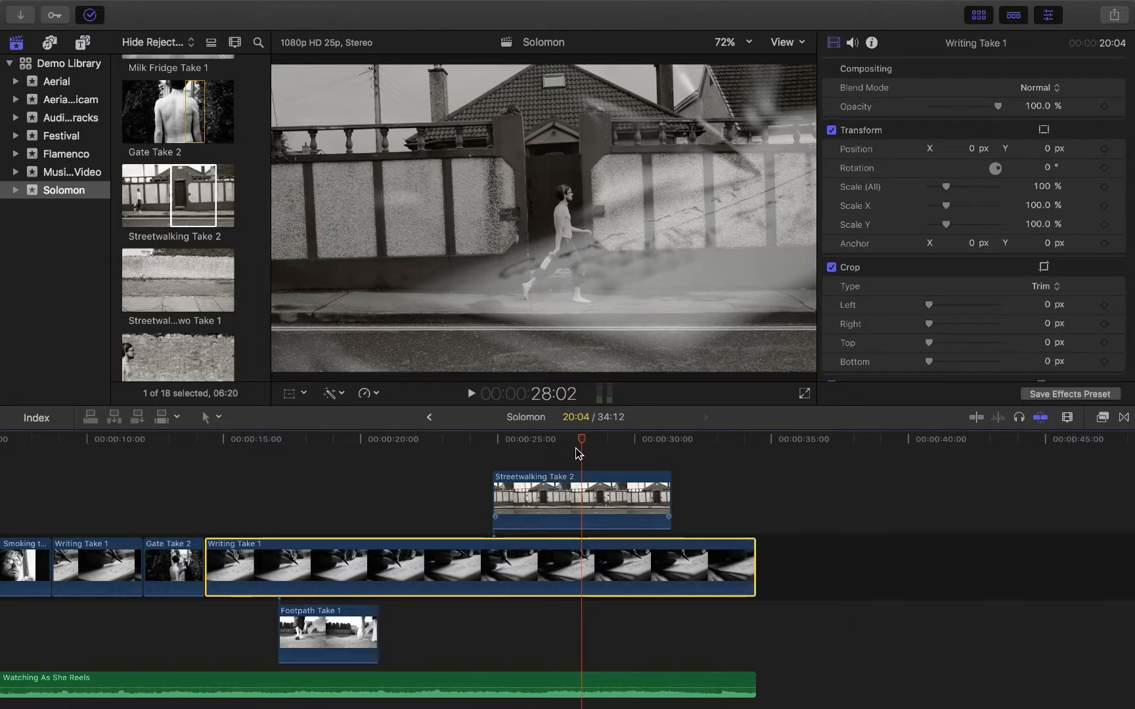
pyautogui.moveTo(579, 440)
pyautogui.mouseDown()
pyautogui.moveTo(558, 443)
pyautogui.moveTo(589, 448)
pyautogui.mouseUp()
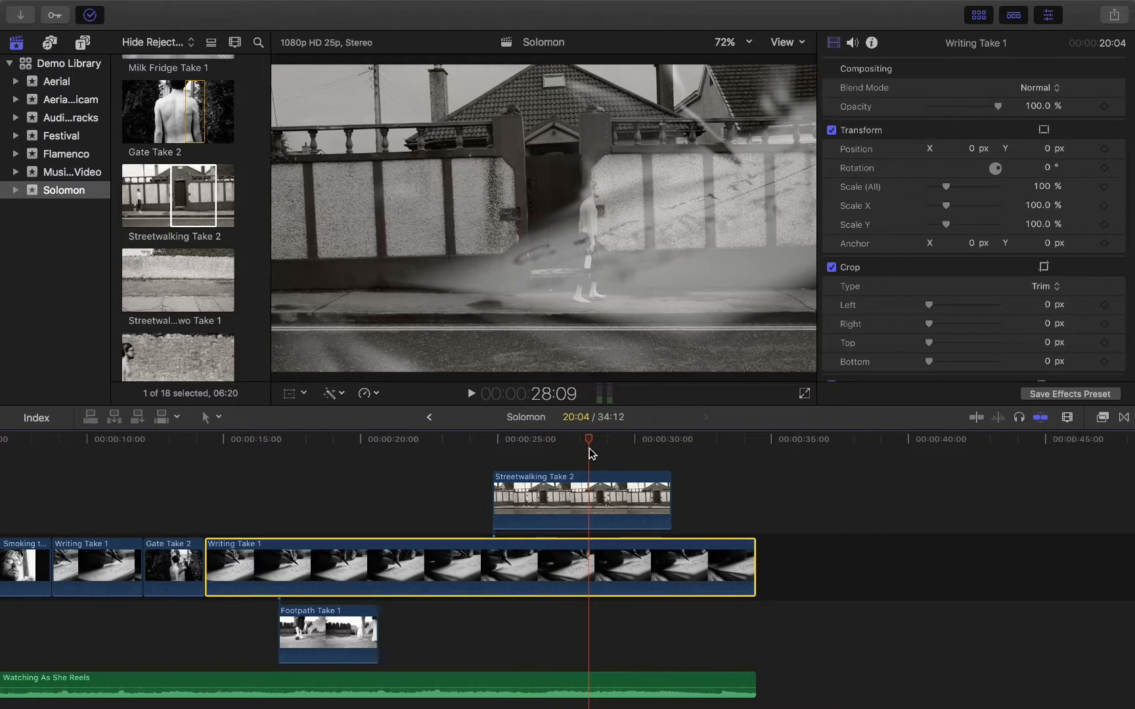
# Step: Reselect the Streetwalking Take 2 clip and examine the overlapping frames between 28:00 and 27:22
pyautogui.click(573, 529)
pyautogui.click(579, 441)
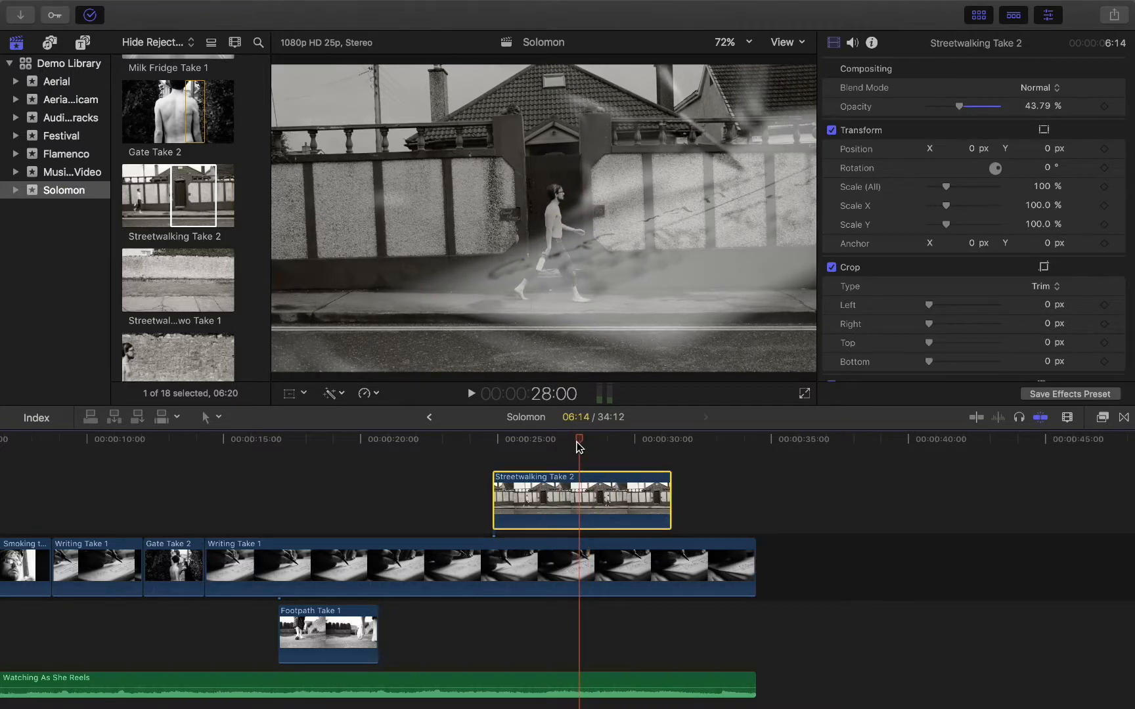
pyautogui.moveTo(579, 446)
pyautogui.mouseDown()
pyautogui.moveTo(512, 446)
pyautogui.moveTo(603, 447)
pyautogui.moveTo(581, 451)
pyautogui.mouseUp()
pyautogui.moveTo(580, 441)
pyautogui.mouseDown()
pyautogui.moveTo(553, 444)
pyautogui.moveTo(600, 446)
pyautogui.moveTo(576, 455)
pyautogui.mouseUp()
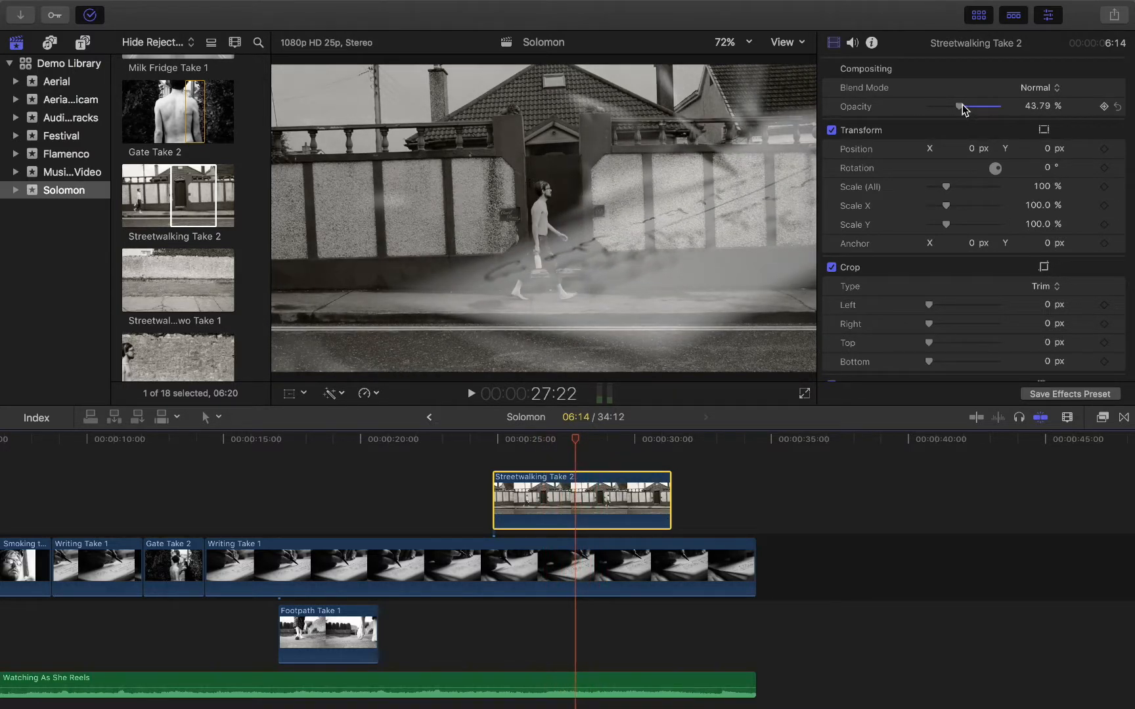
# Step: Set the blend mode of Streetwalking Take 2 to Multiply and scrub through the overlap
pyautogui.click(1055, 86)
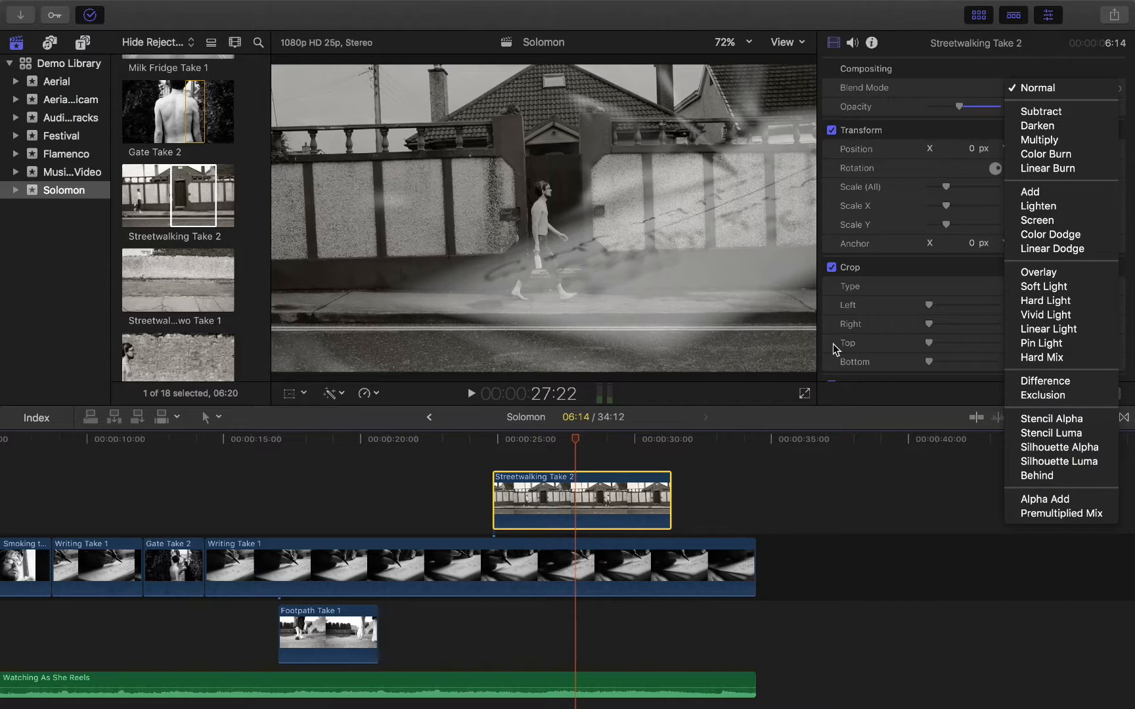
pyautogui.click(1058, 141)
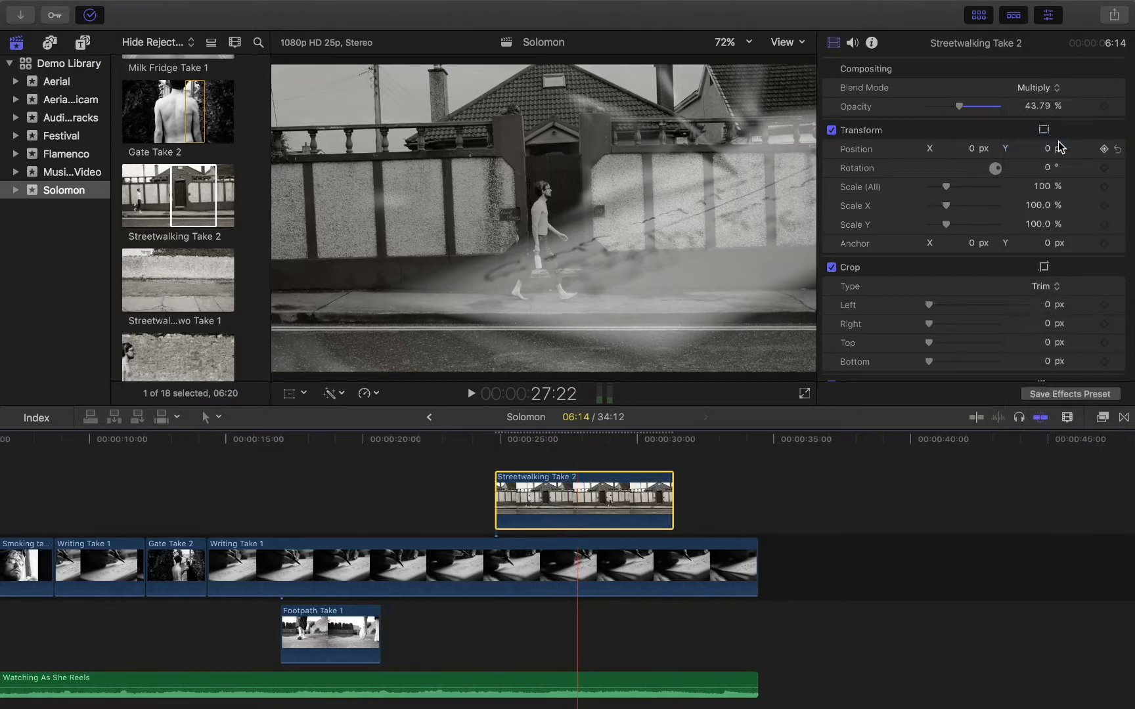
pyautogui.moveTo(580, 438); pyautogui.dragTo(585, 467)
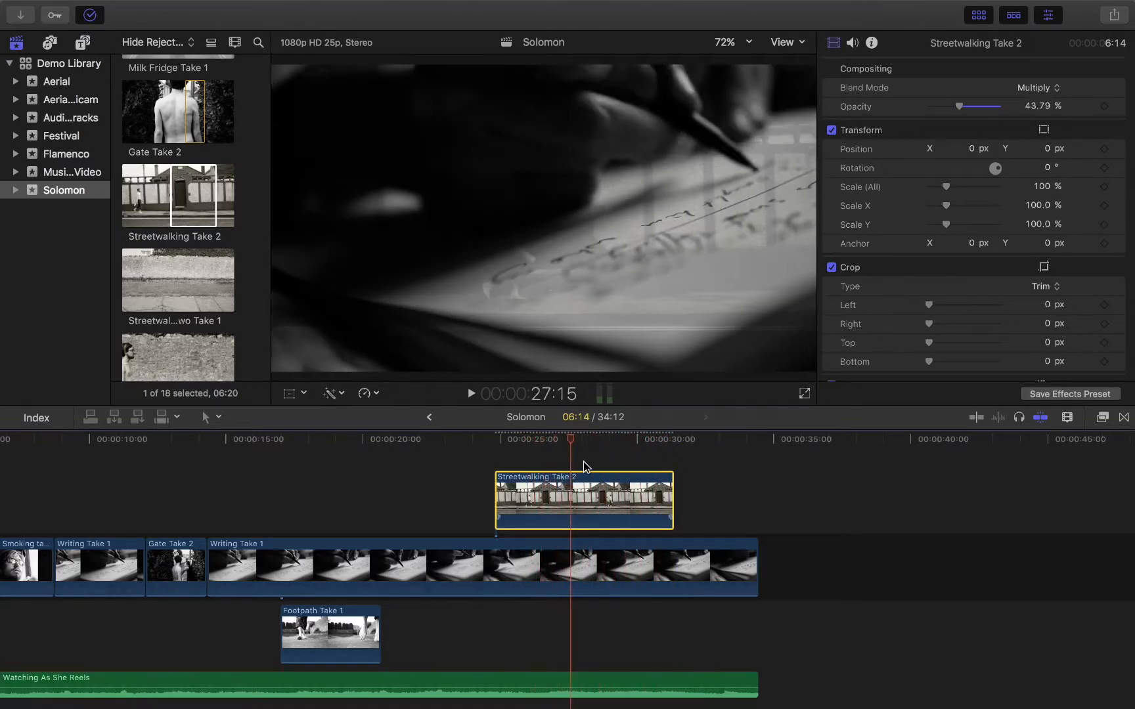
# Step: Set the opacity of Streetwalking Take 2 to 100% and scrub forward to 28:17
pyautogui.moveTo(960, 110); pyautogui.dragTo(1005, 112)
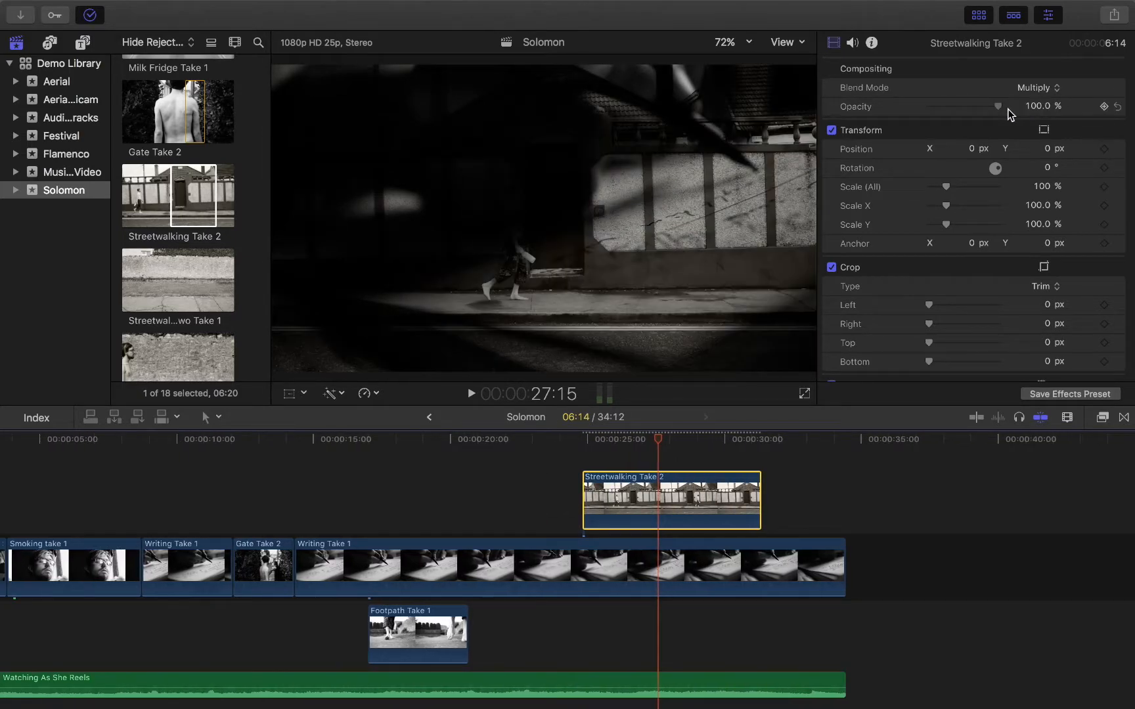
pyautogui.moveTo(661, 442); pyautogui.dragTo(692, 452)
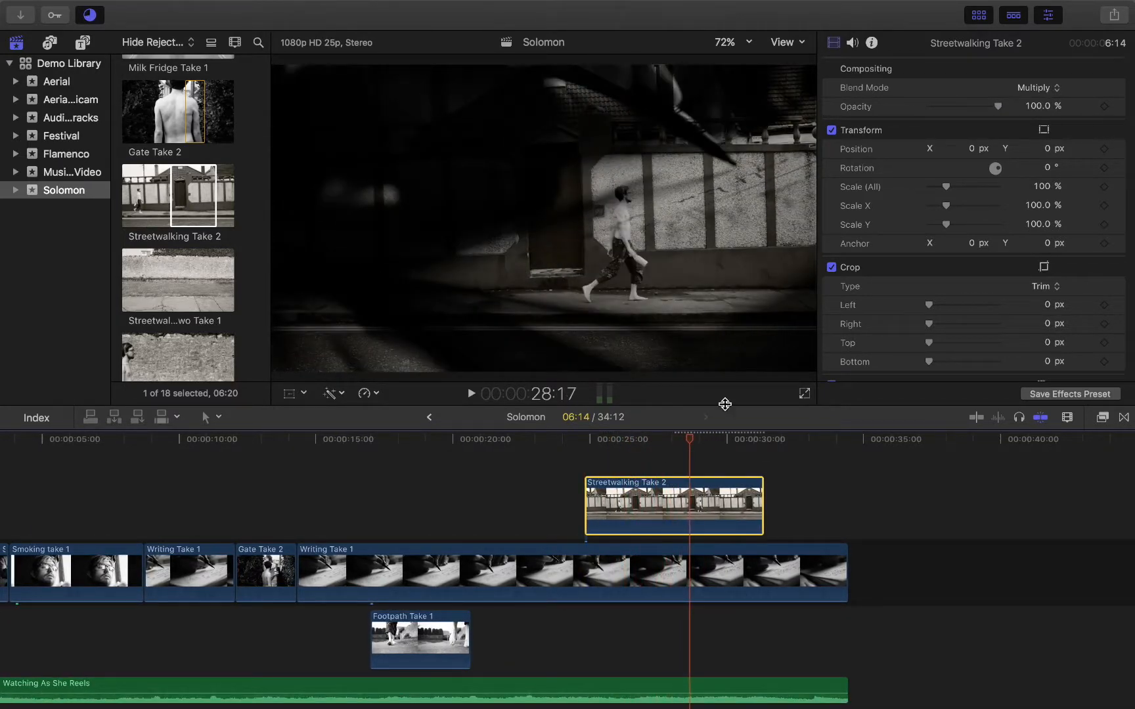
# Step: Change the blend mode of Streetwalking Take 2 to Subtract and play back the section from just before the clip
pyautogui.click(1045, 88)
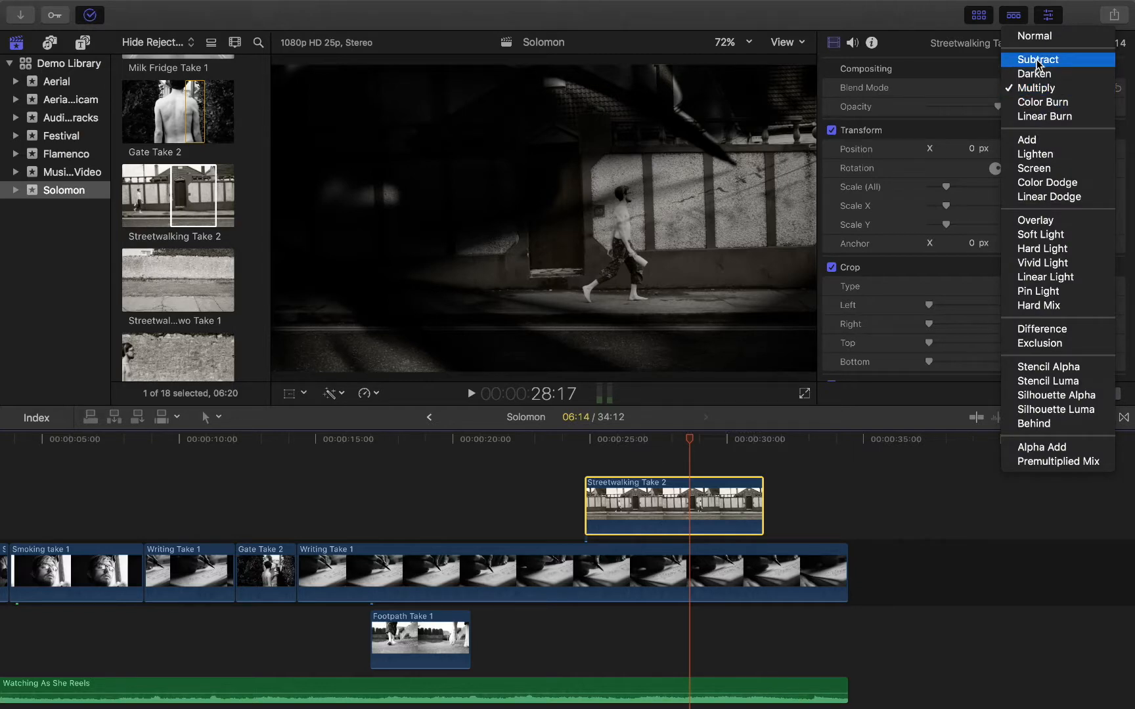
pyautogui.click(1037, 60)
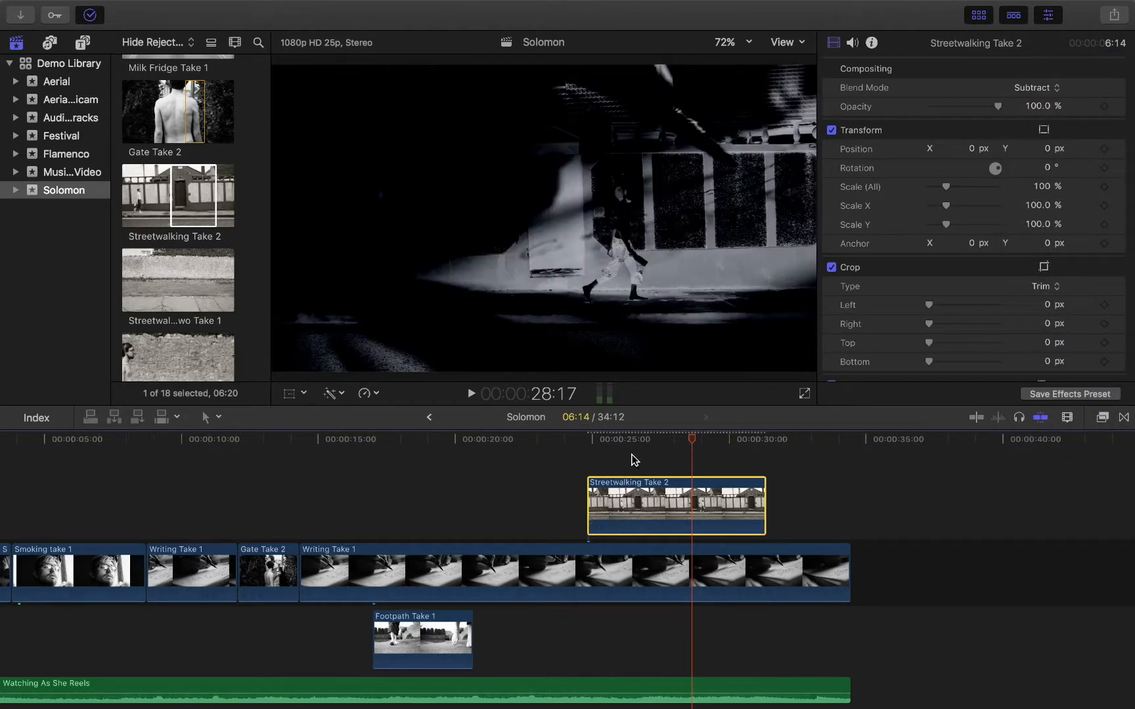
pyautogui.moveTo(629, 444); pyautogui.dragTo(698, 451)
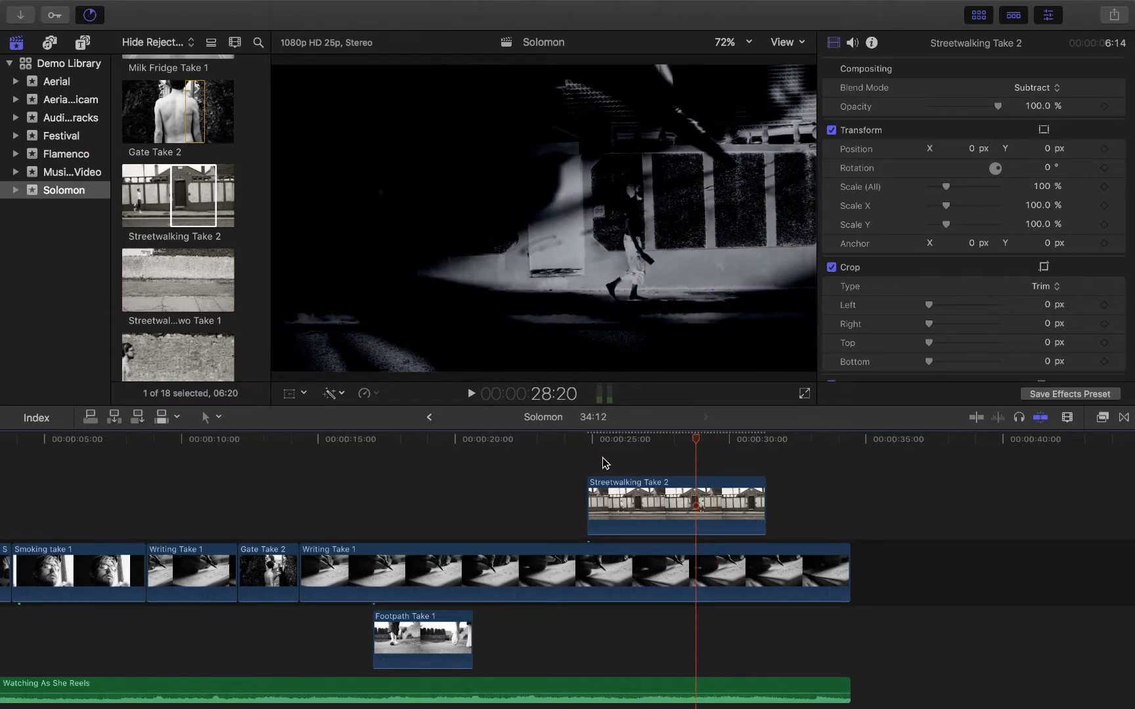
pyautogui.click(557, 450)
pyautogui.press('space')
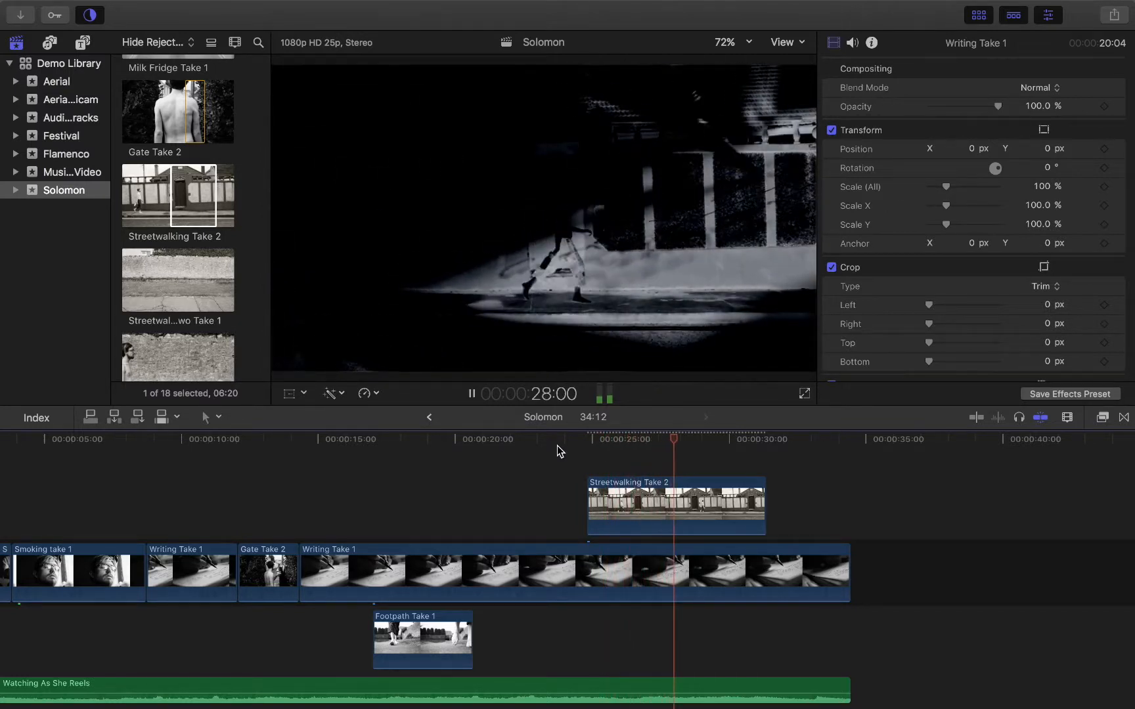
pyautogui.press('space')
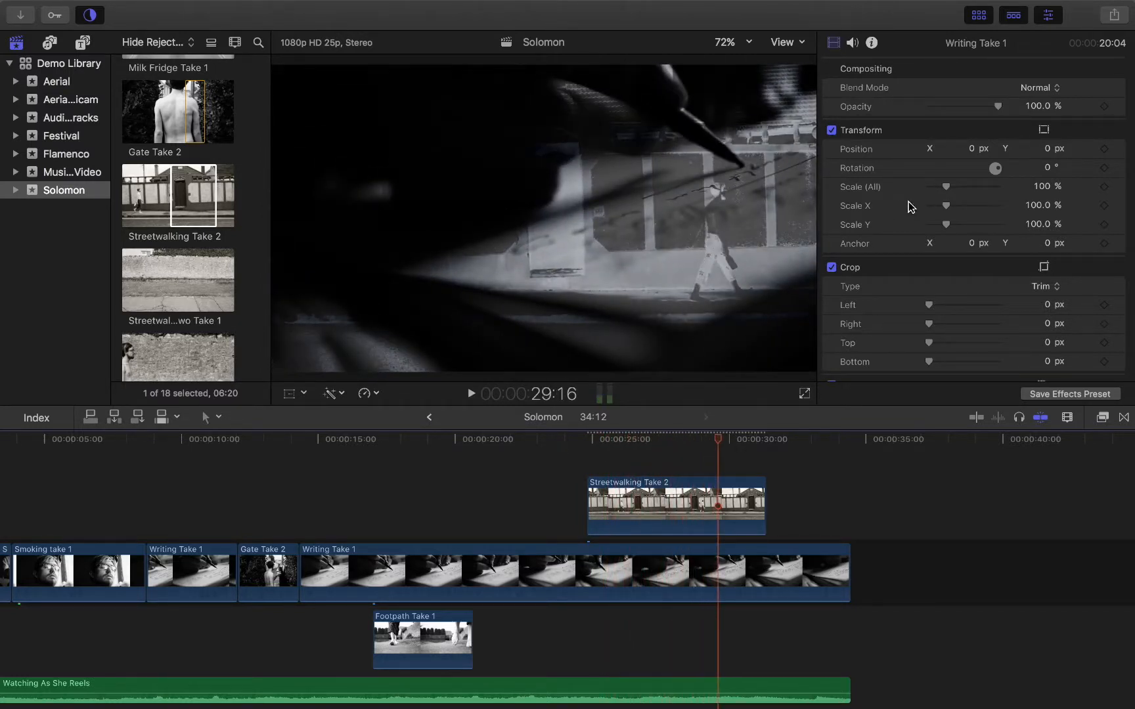
# Step: Change the blend mode of Streetwalking Take 2 to Darken and play back the overlap from near the clip's start
pyautogui.click(1045, 92)
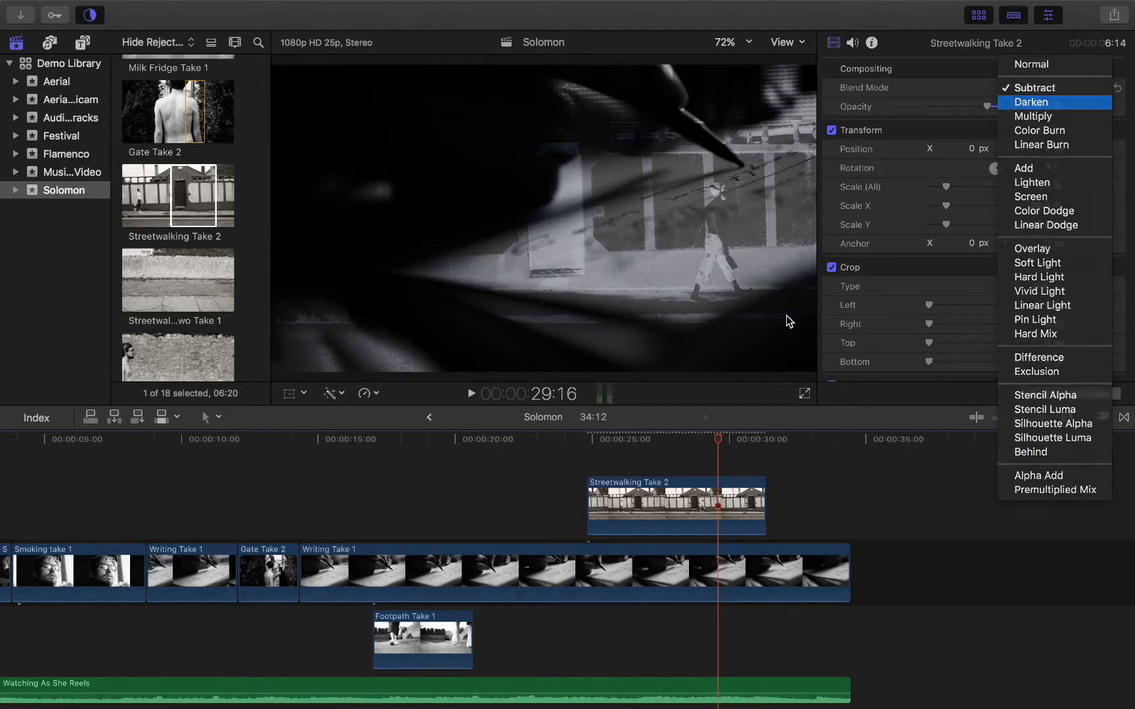
pyautogui.click(1017, 101)
pyautogui.click(623, 450)
pyautogui.press('space')
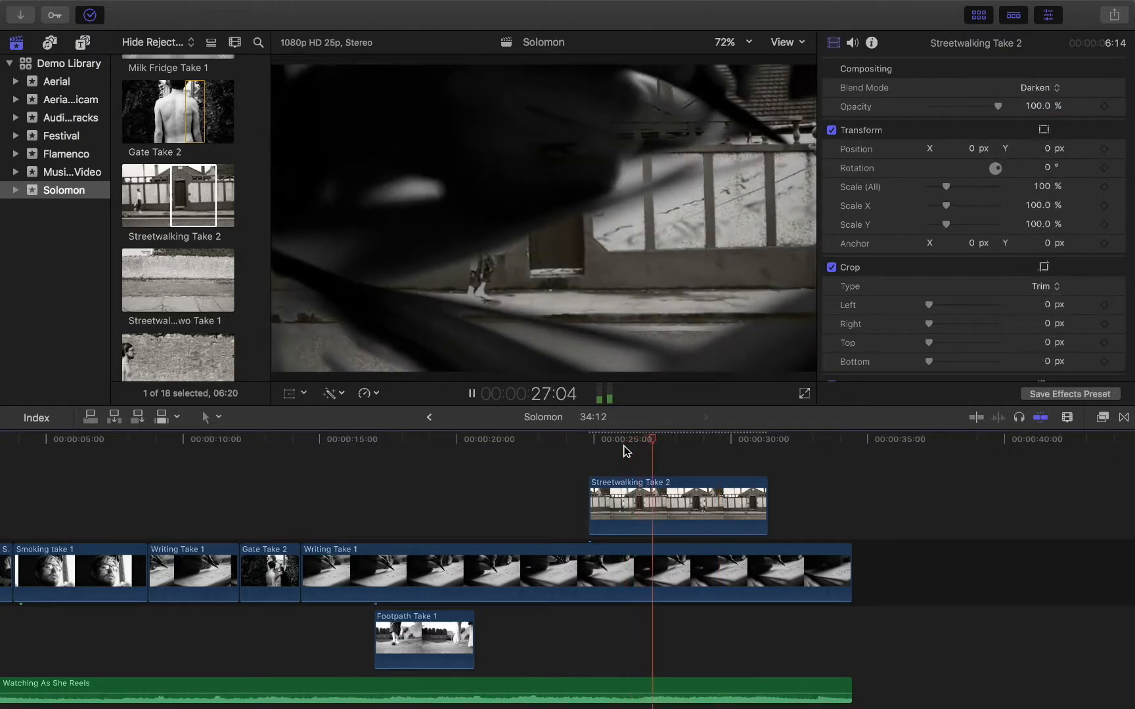
pyautogui.press('space')
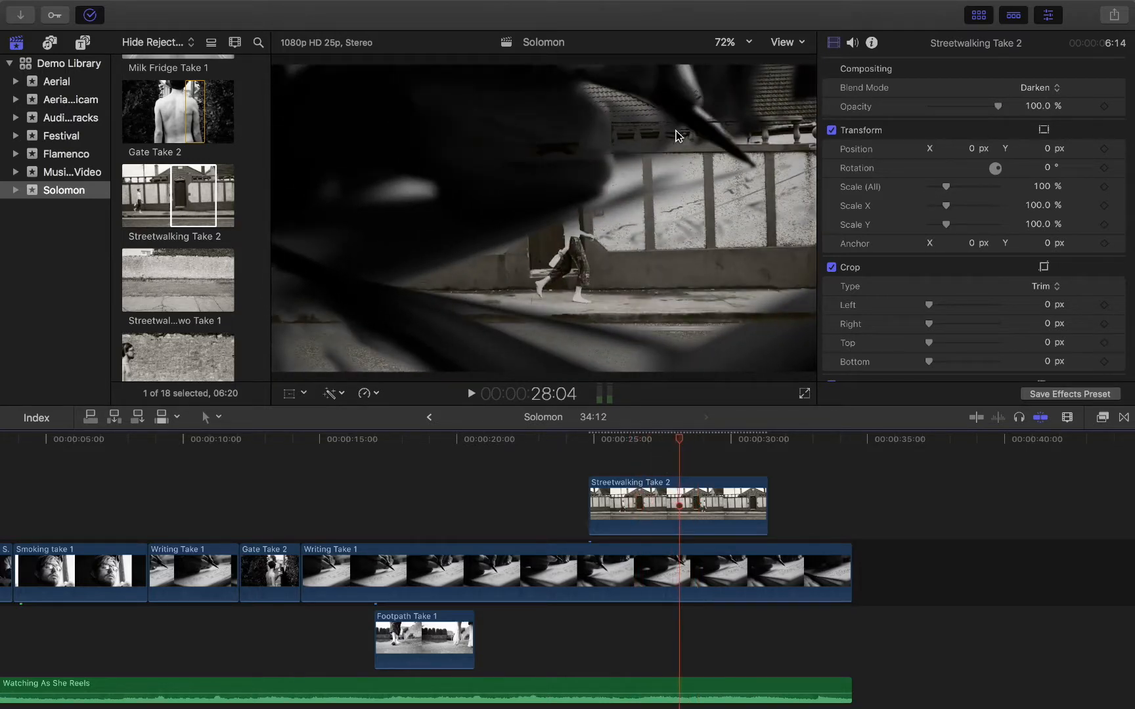
# Step: Change the blend mode of Streetwalking Take 2 to Color Burn and play back the overlap
pyautogui.click(1039, 88)
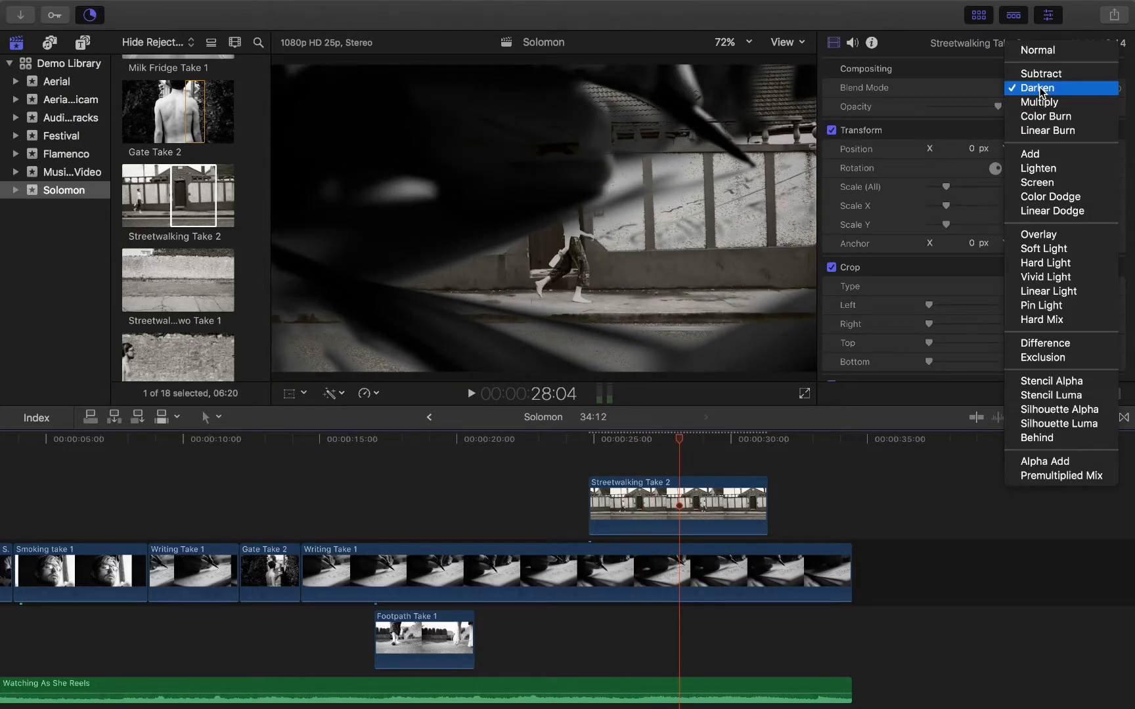
pyautogui.click(1046, 116)
pyautogui.press('space')
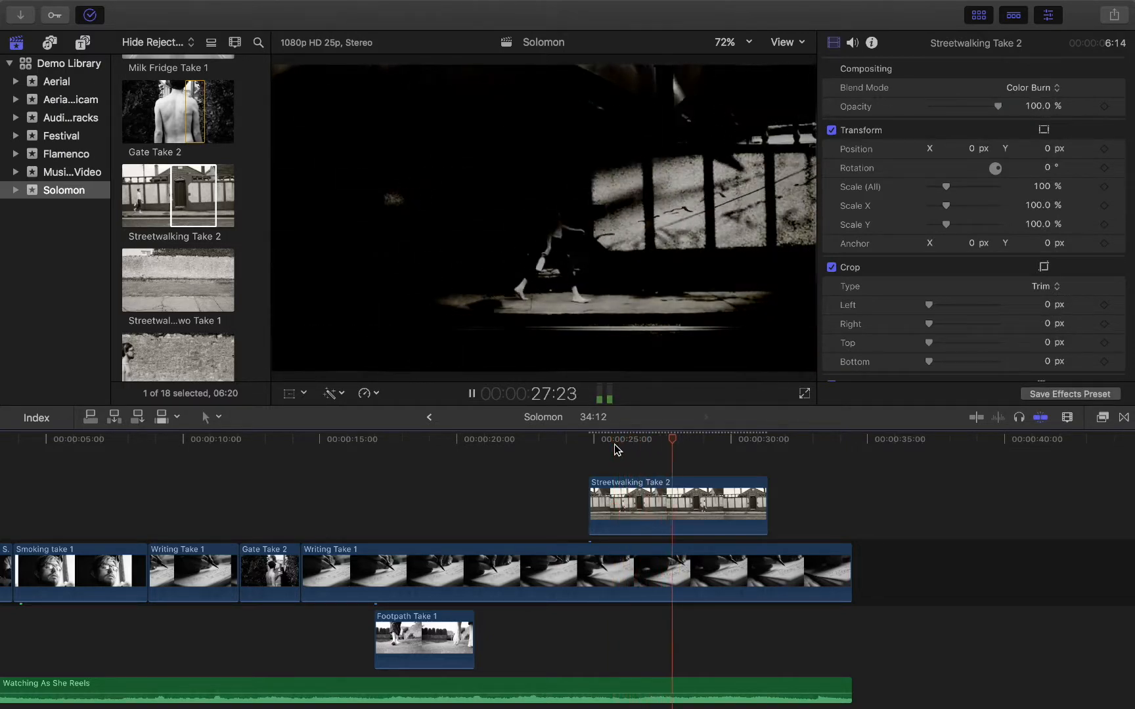
pyautogui.press('space')
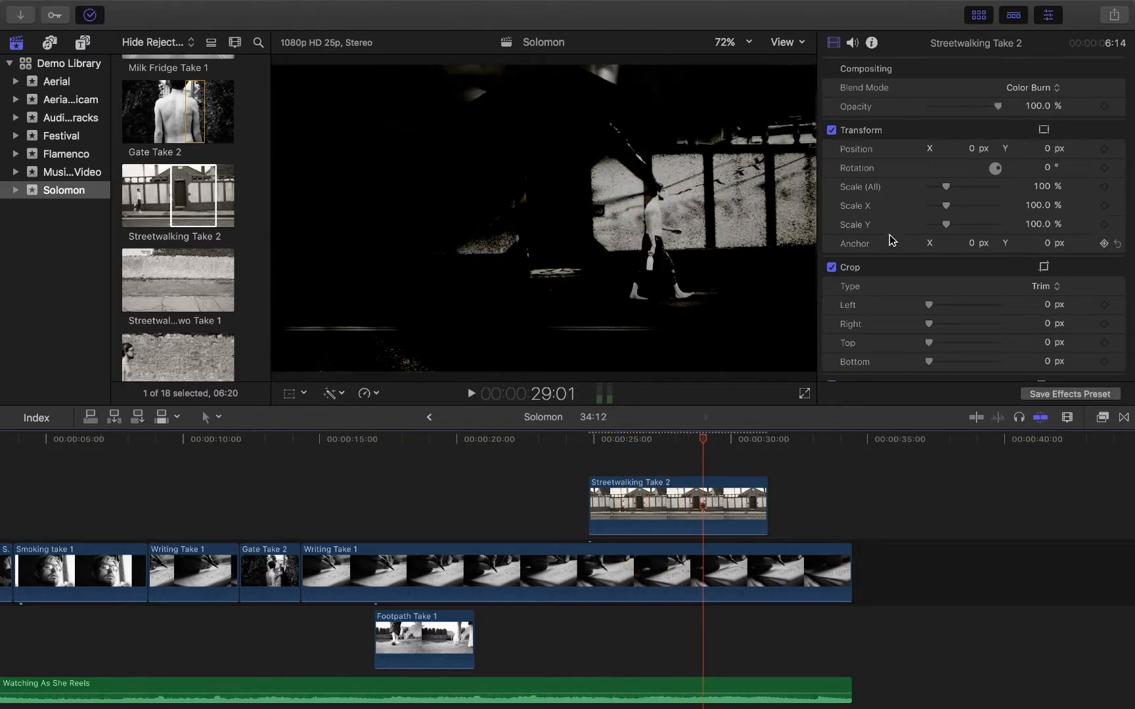
# Step: Change the blend mode of Streetwalking Take 2 to Screen and scrub forward to 30:03
pyautogui.click(1017, 89)
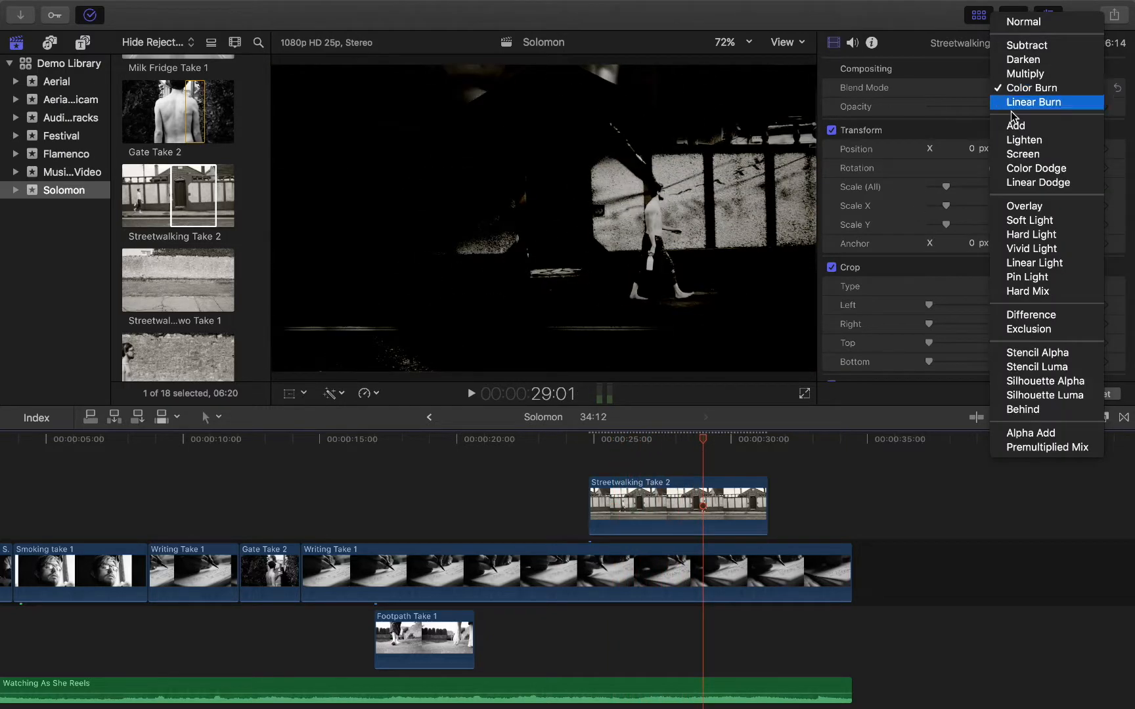
pyautogui.click(1022, 155)
pyautogui.moveTo(696, 447); pyautogui.dragTo(732, 458)
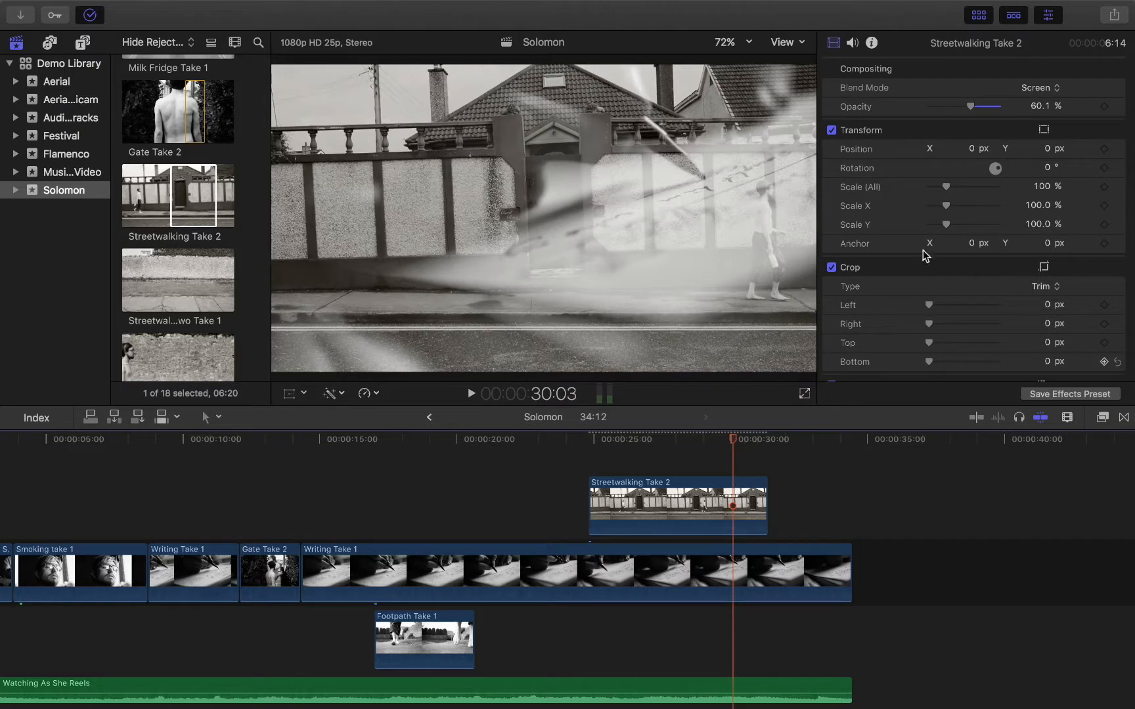
# Step: Change the blend mode of Streetwalking Take 2 to Overlay and play back the clip from its beginning
pyautogui.click(1040, 87)
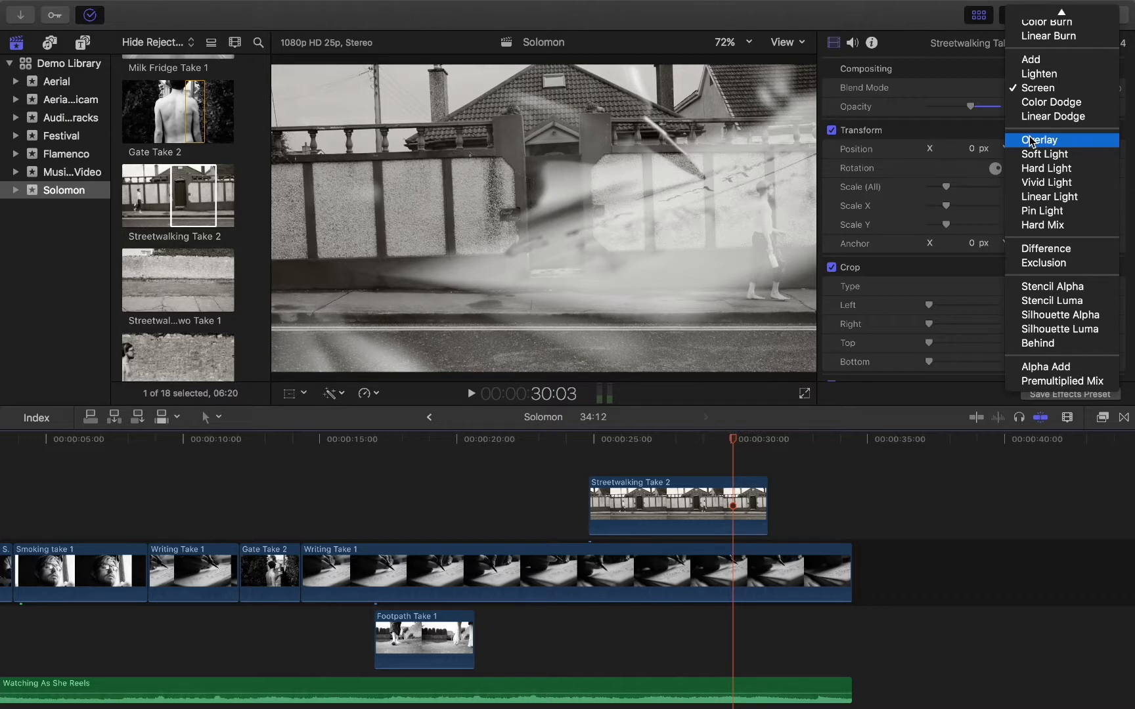
pyautogui.click(1030, 141)
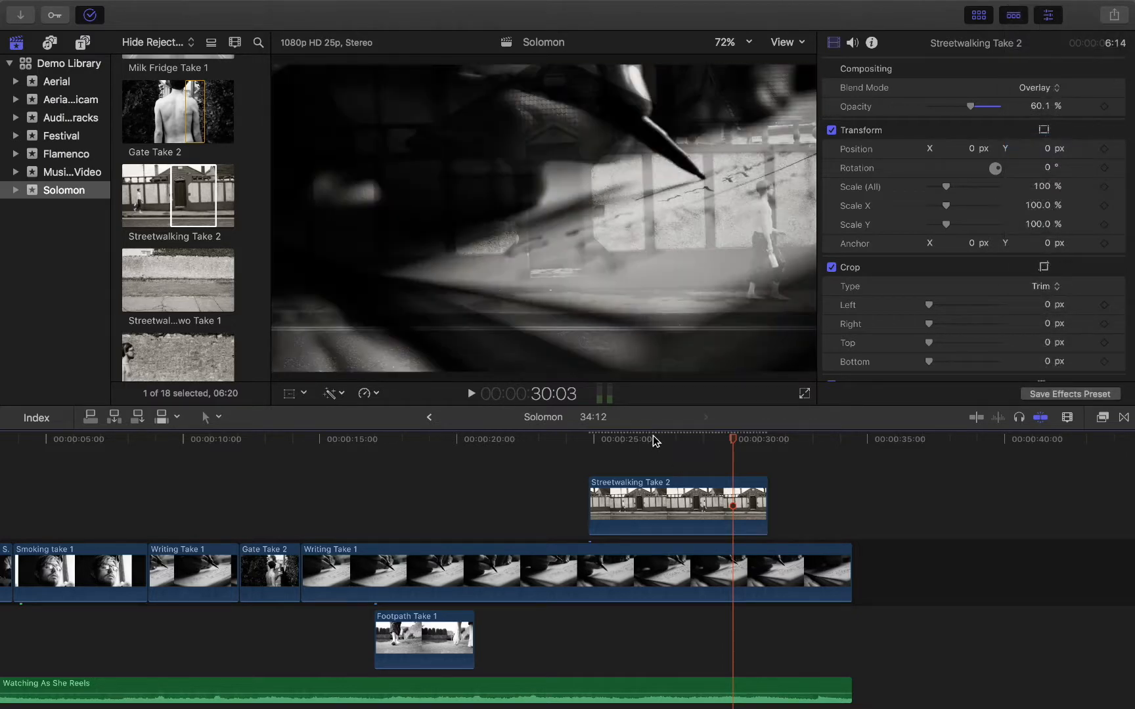
pyautogui.click(594, 440)
pyautogui.press('space')
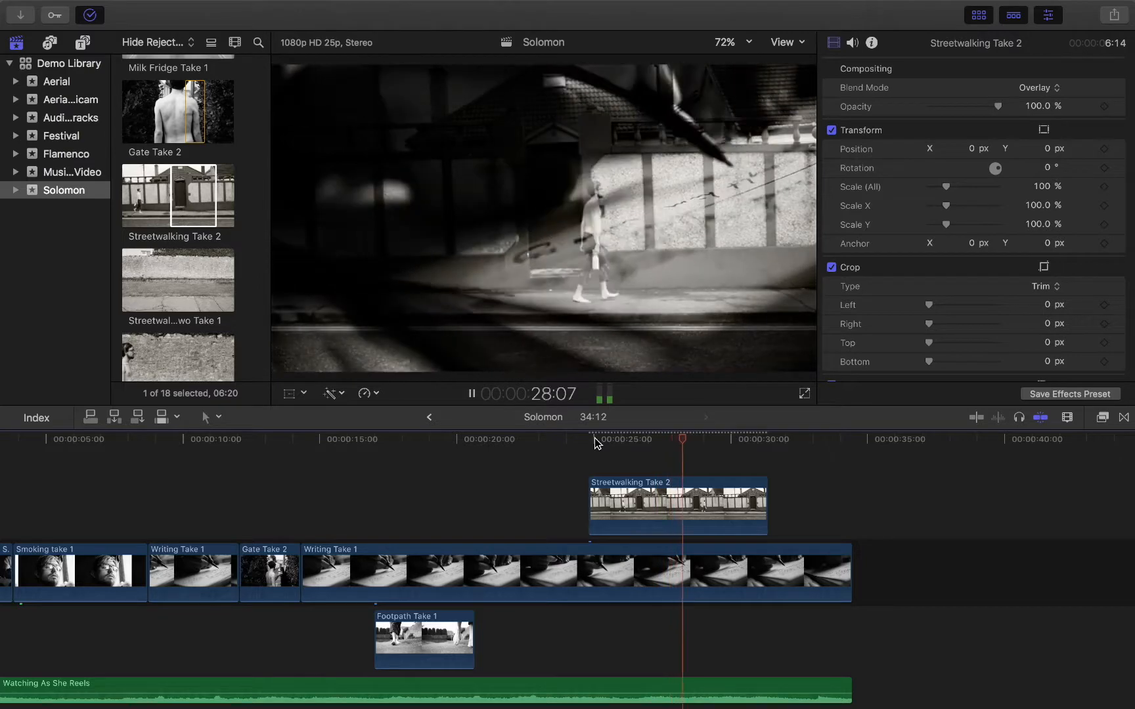
pyautogui.press('space')
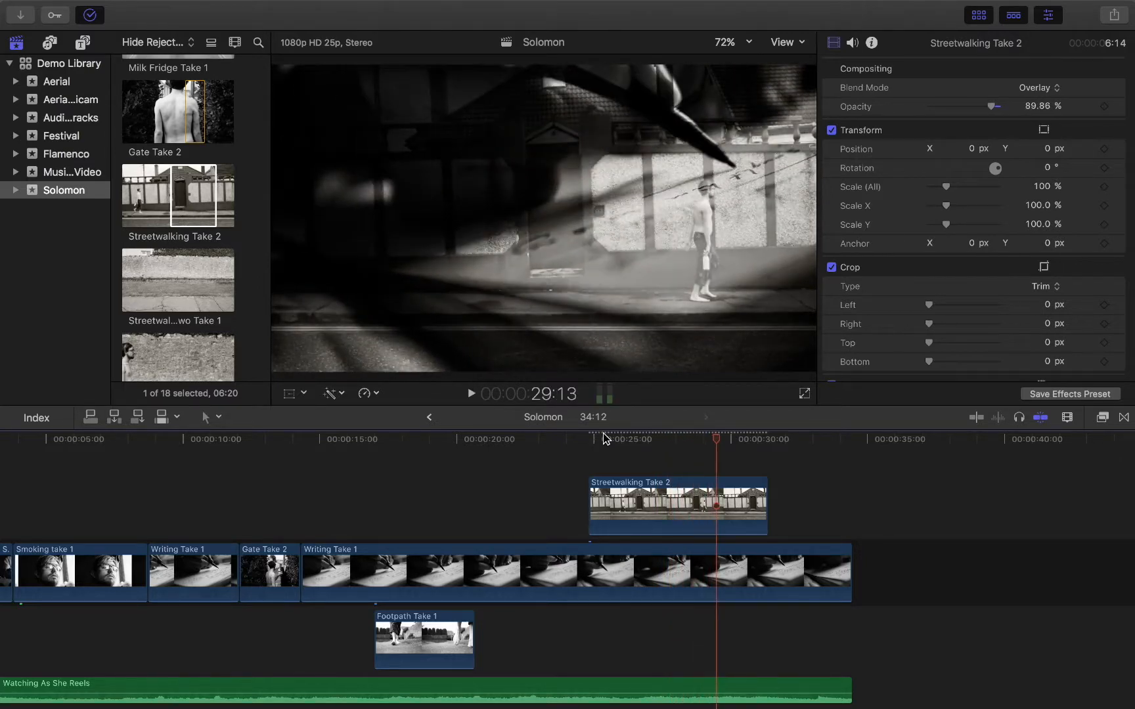
# Step: Try the Soft Light and Hard Light blend modes on Streetwalking Take 2
pyautogui.click(1038, 88)
pyautogui.click(1049, 104)
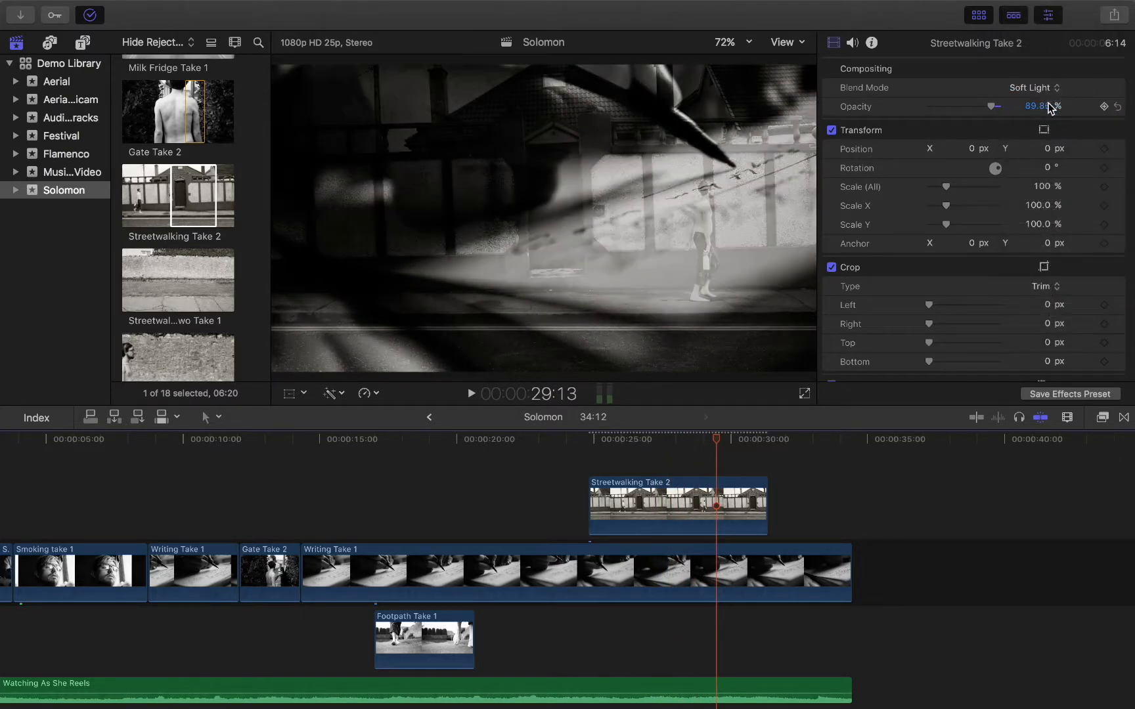
pyautogui.click(1050, 89)
pyautogui.click(1049, 104)
# Step: Change the blend mode of Streetwalking Take 2 to Vivid Light, play back the overlap and return the playhead to 25:21
pyautogui.click(1045, 92)
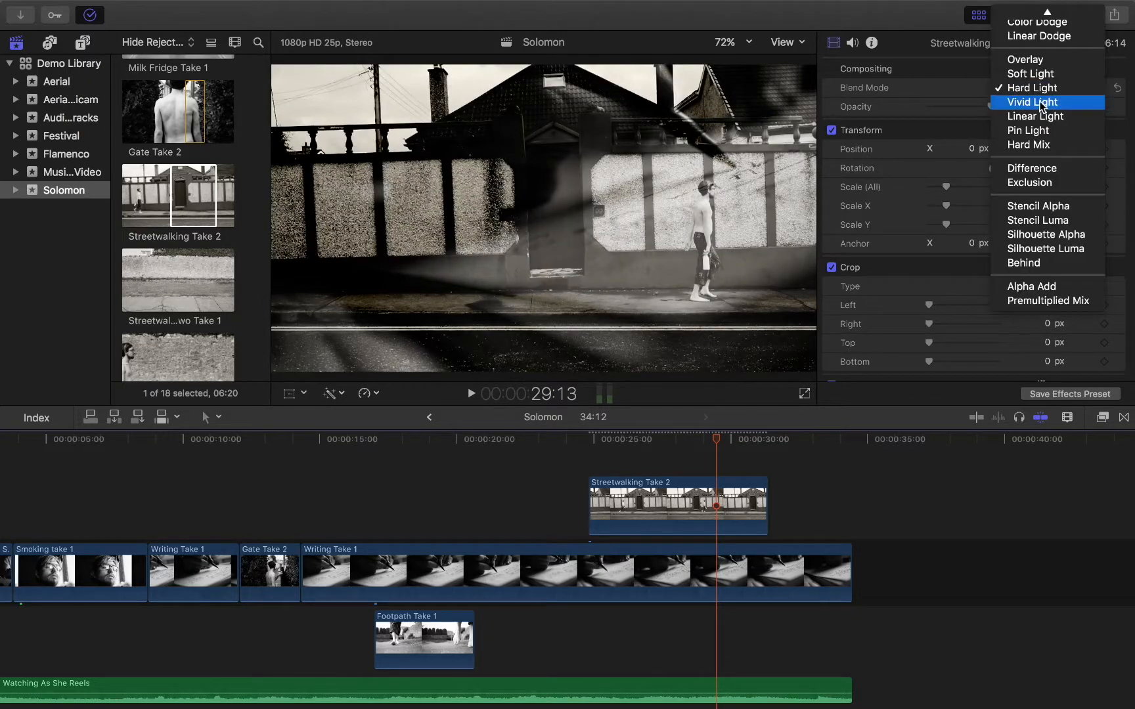
pyautogui.click(1040, 104)
pyautogui.click(1036, 90)
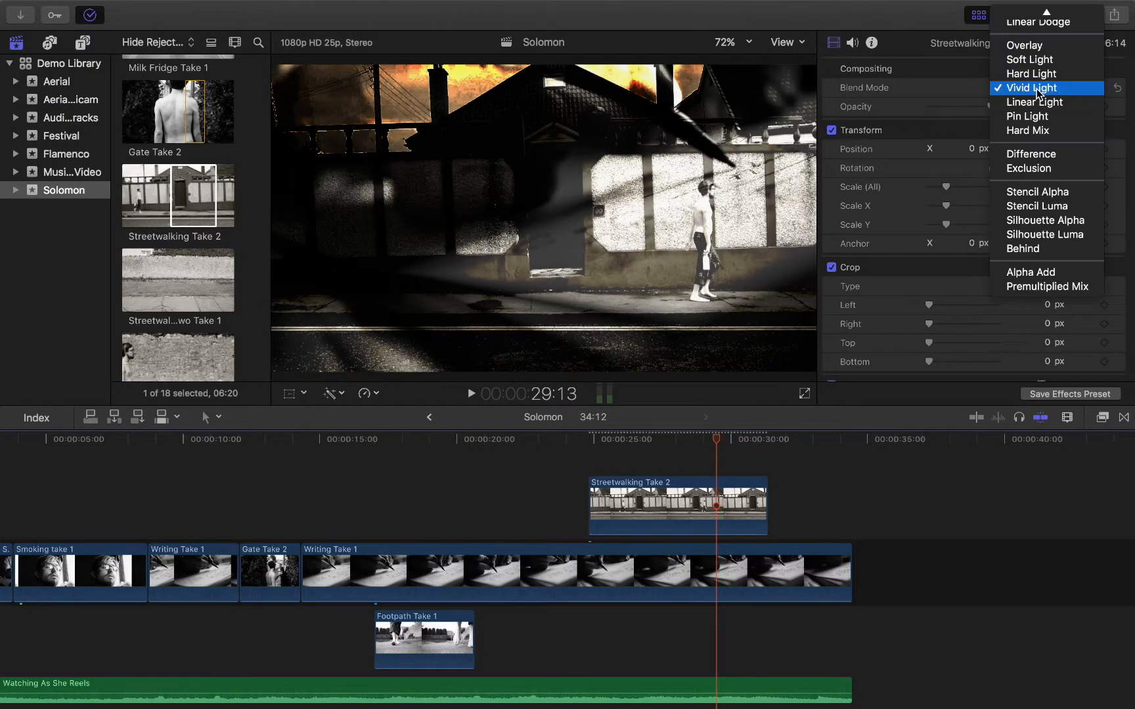
pyautogui.click(616, 445)
pyautogui.press('space')
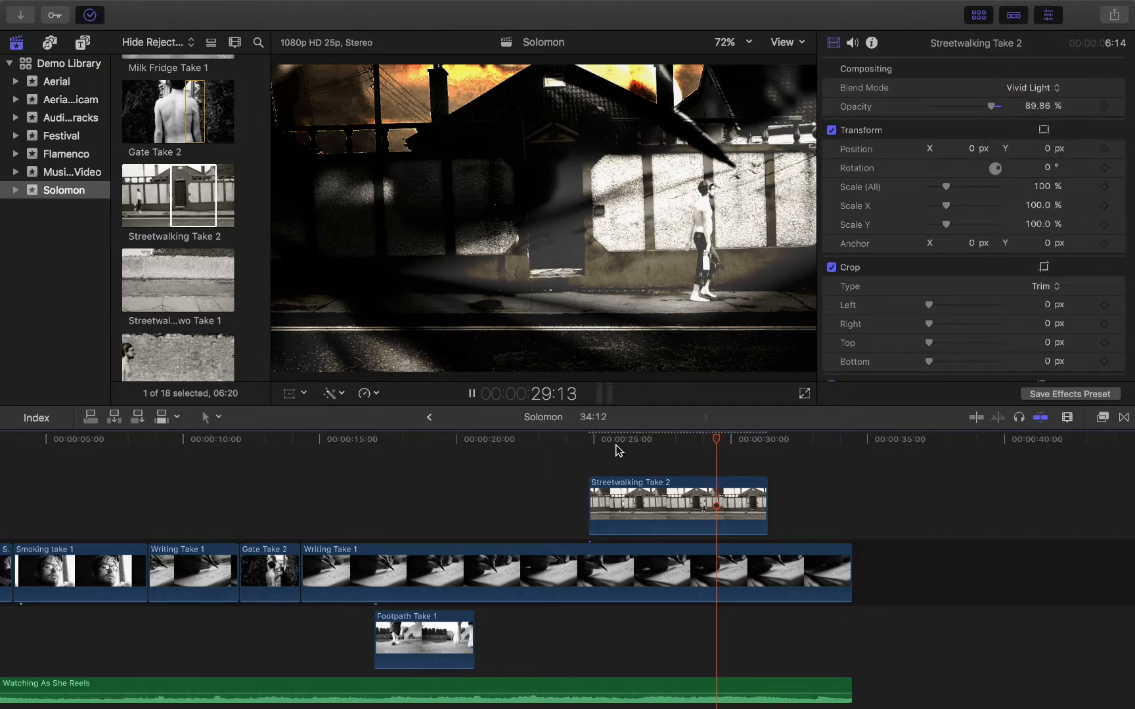
pyautogui.click(616, 445)
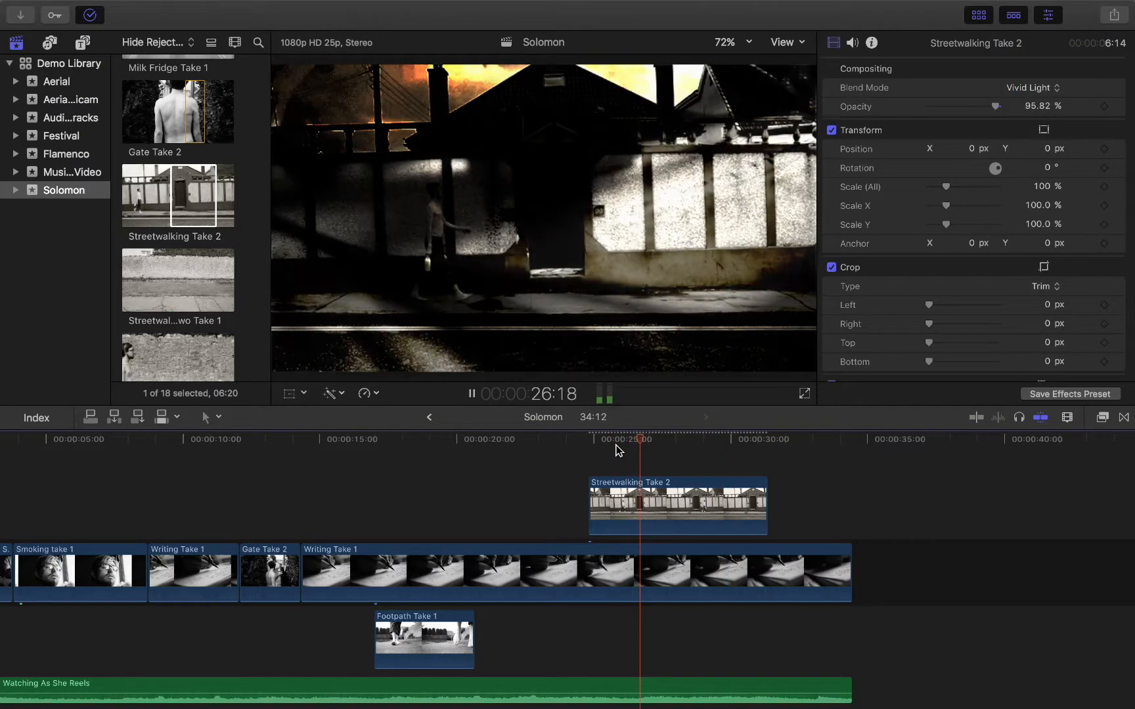
pyautogui.press('space')
pyautogui.click(1031, 88)
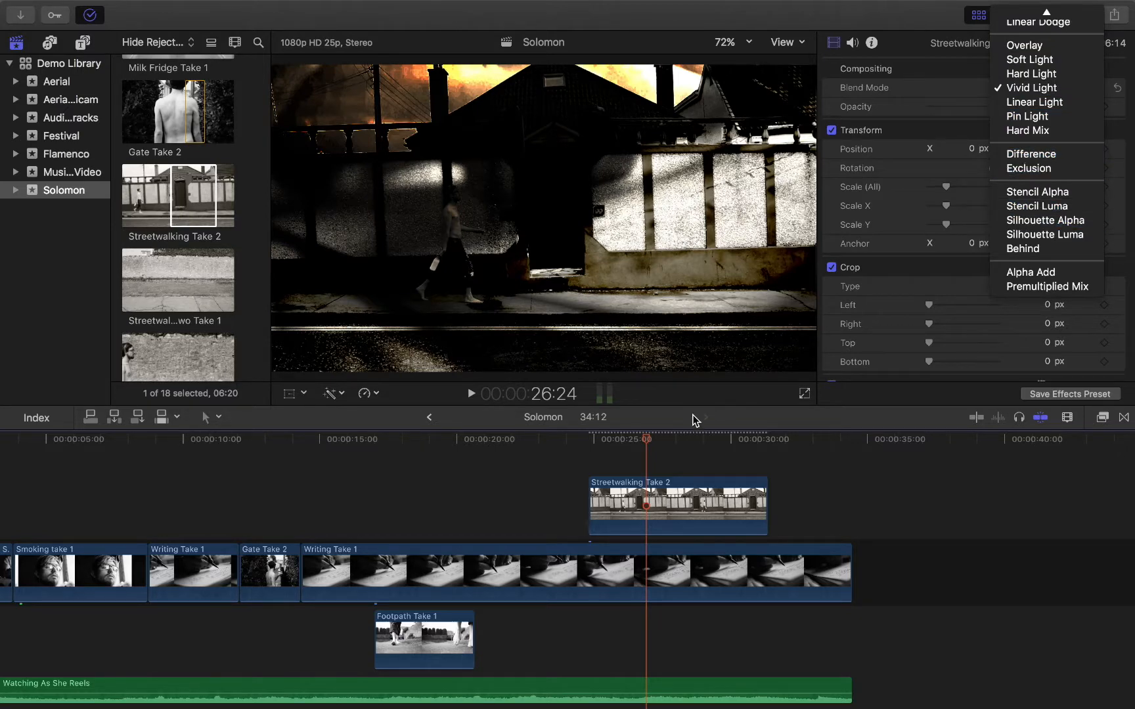
pyautogui.click(635, 444)
pyautogui.click(617, 441)
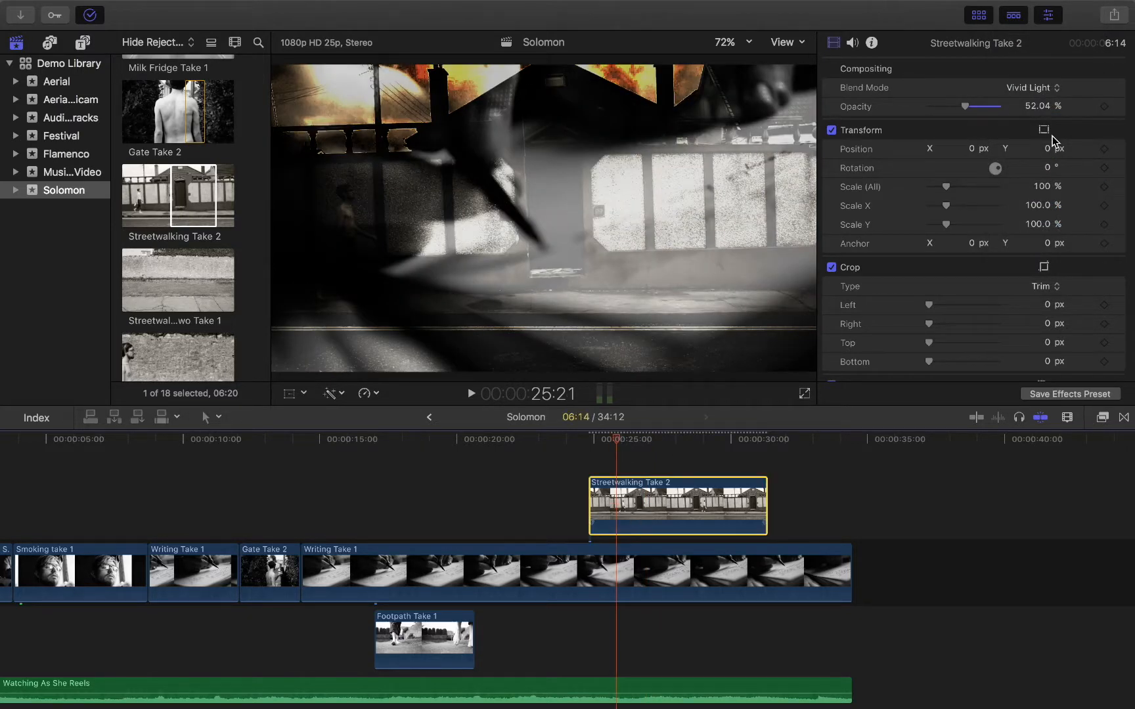
# Step: Change the blend mode of Streetwalking Take 2 to Difference and play back the overlap, including the lead-in before the clip
pyautogui.click(1048, 91)
pyautogui.click(1036, 155)
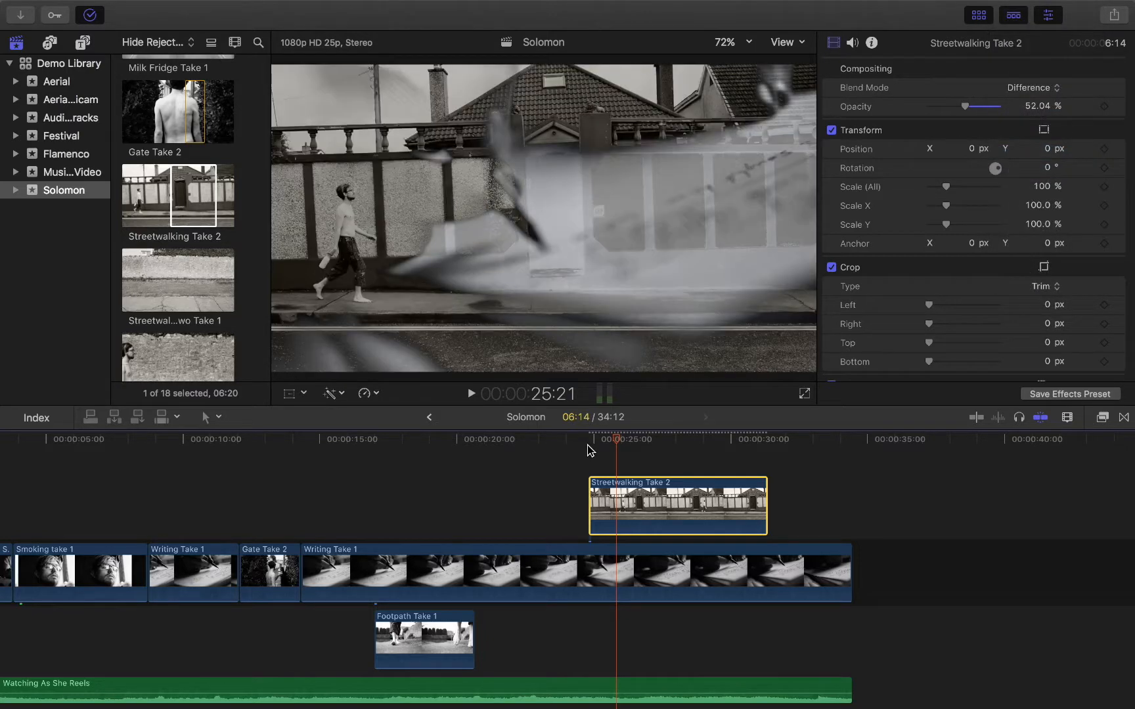
pyautogui.press('space')
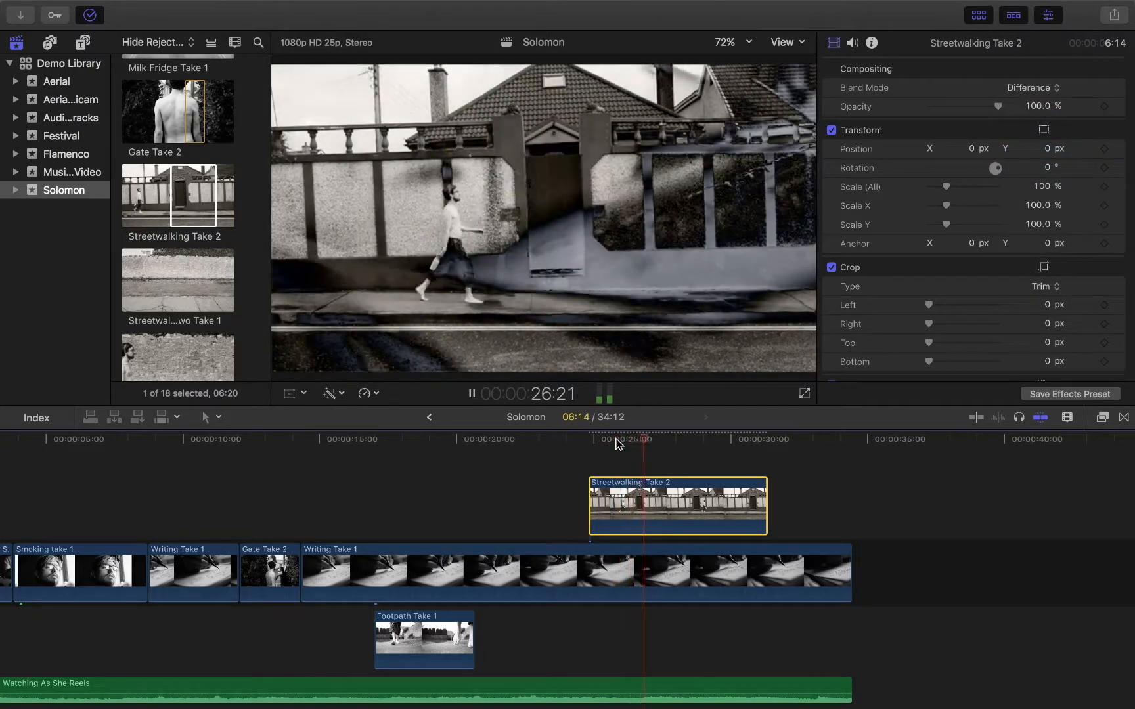
pyautogui.press('space')
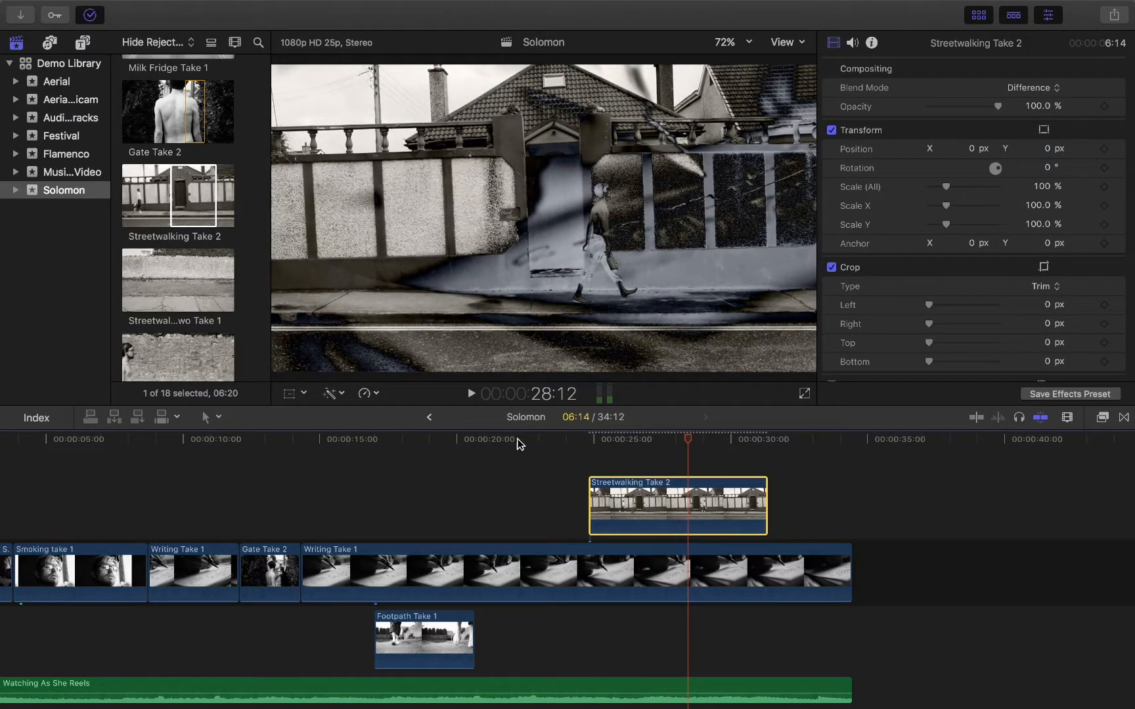
pyautogui.click(535, 464)
pyautogui.press('space')
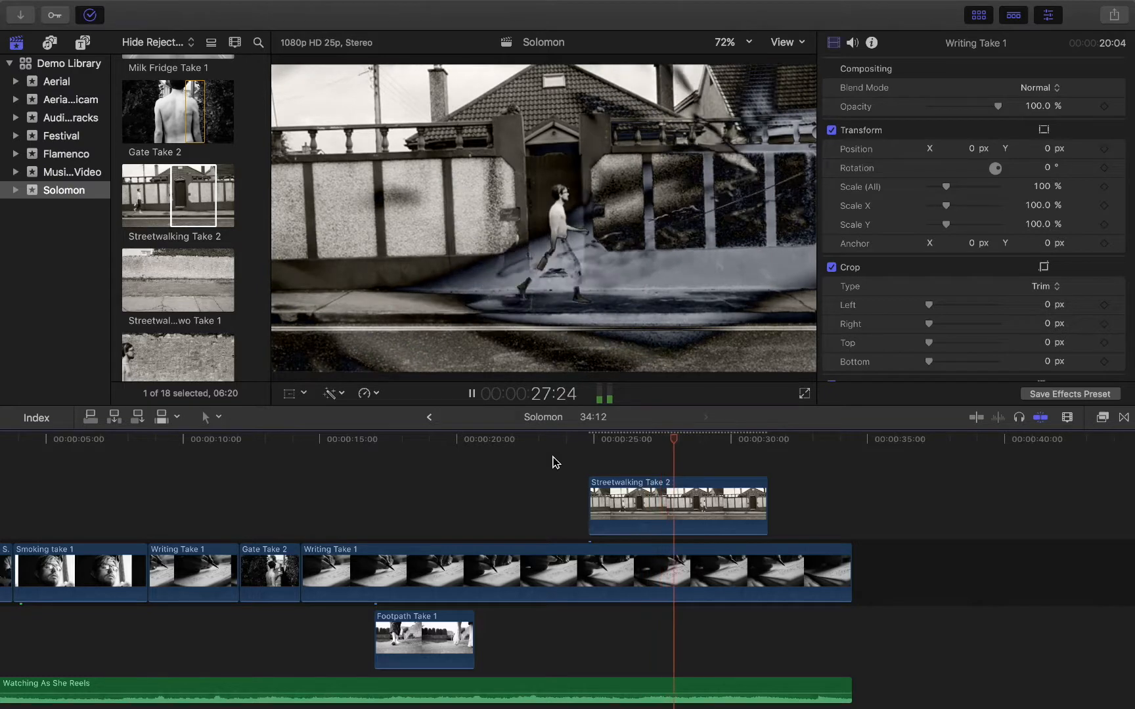
pyautogui.press('space')
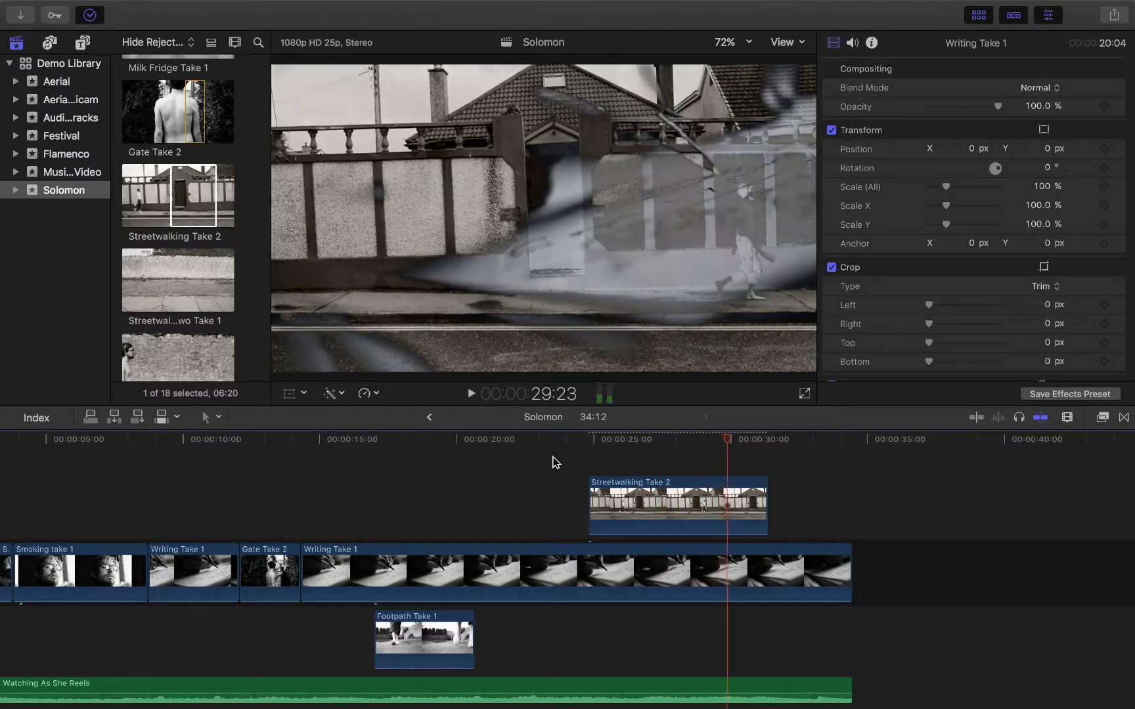
# Step: Change the blend mode of Streetwalking Take 2 to Stencil Alpha and reselect the clip in the timeline
pyautogui.click(1048, 91)
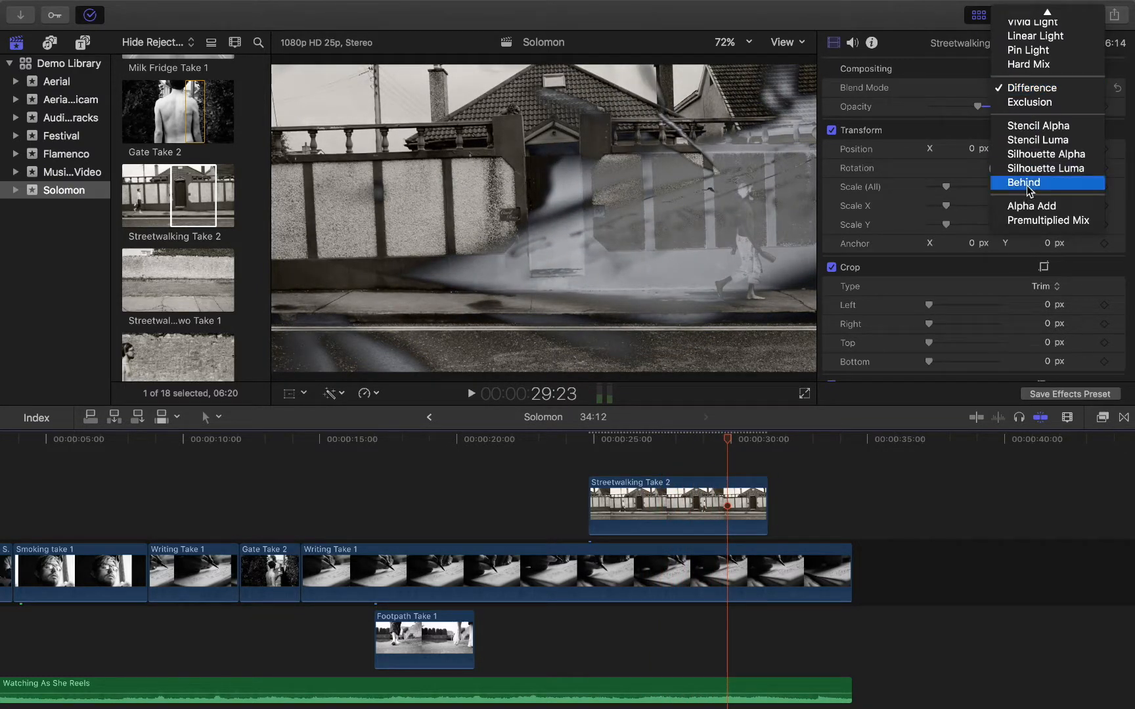
pyautogui.click(1070, 125)
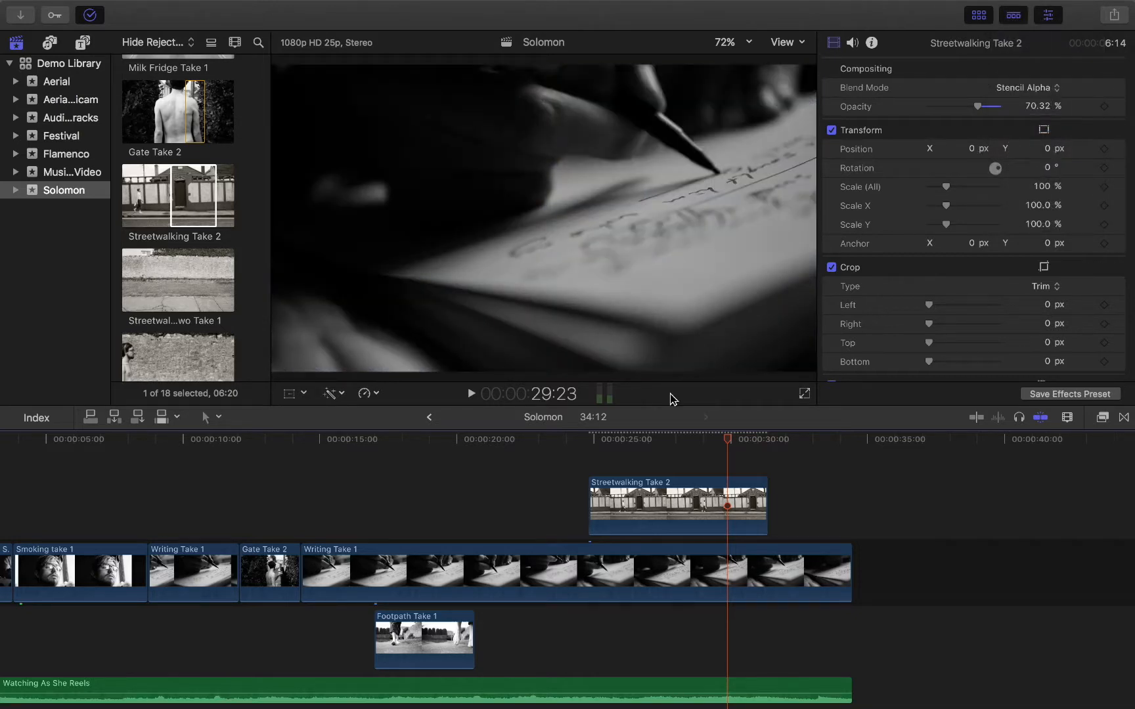
pyautogui.click(677, 501)
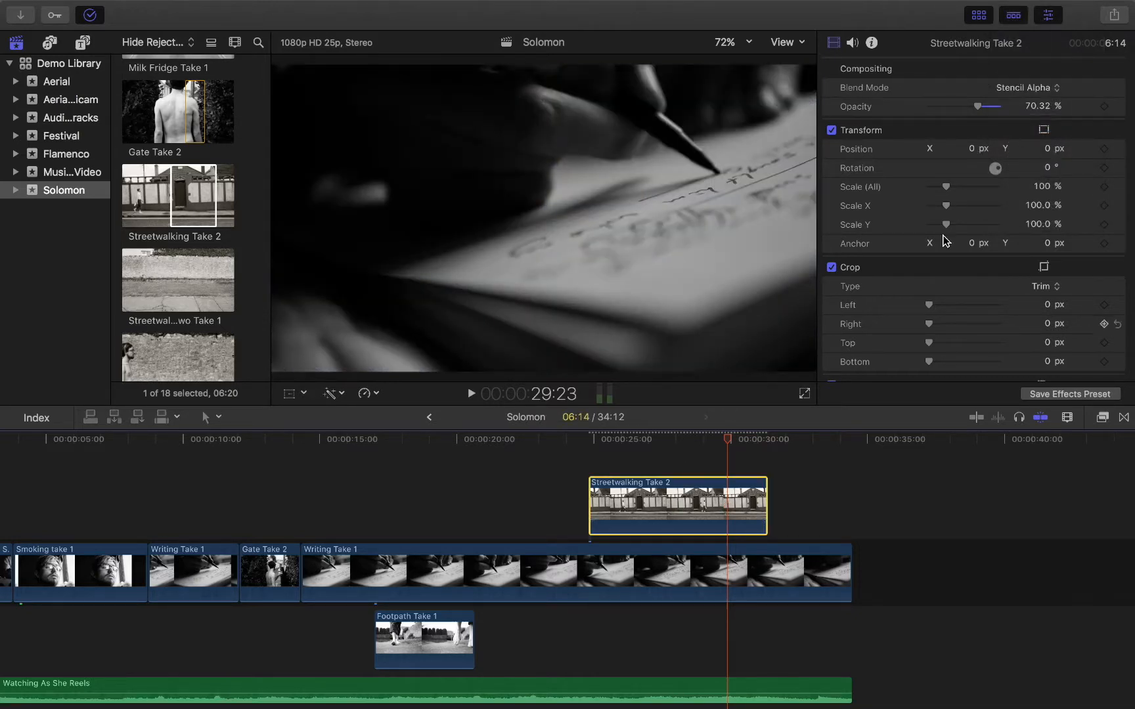
# Step: Set the blend mode of Streetwalking Take 2 to Stencil Luma and scrub through the overlap to 27:18
pyautogui.click(1028, 86)
pyautogui.click(1030, 104)
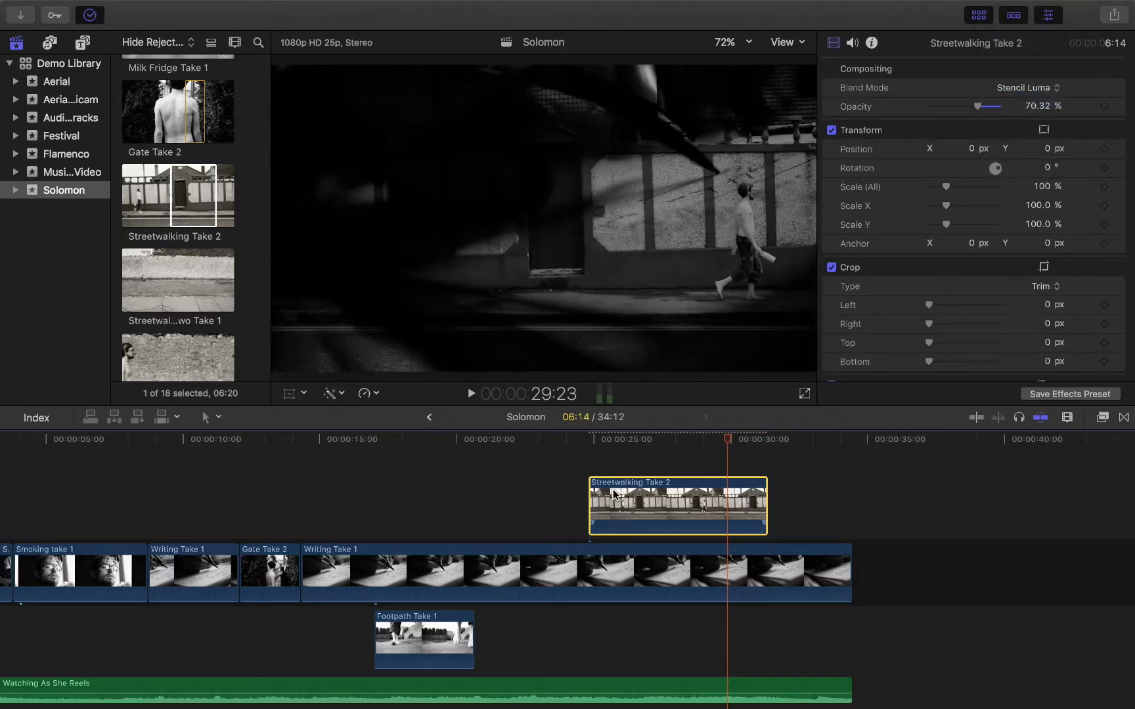
pyautogui.click(683, 464)
pyautogui.click(650, 447)
pyautogui.click(703, 446)
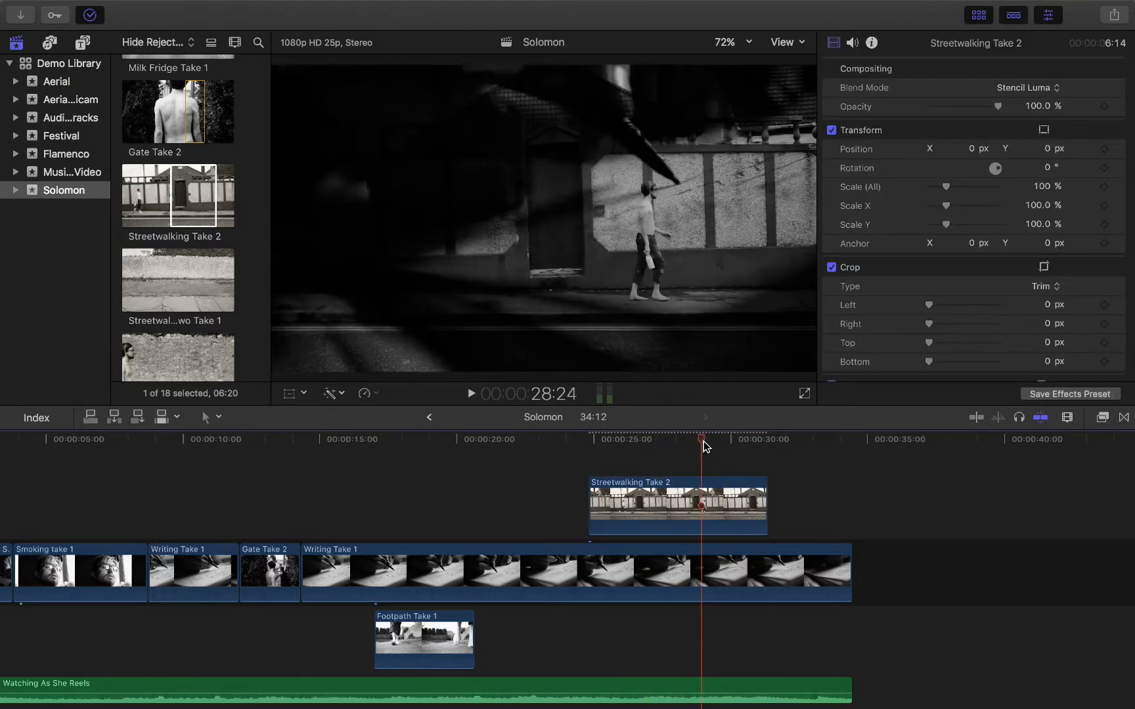
pyautogui.click(707, 446)
pyautogui.click(668, 448)
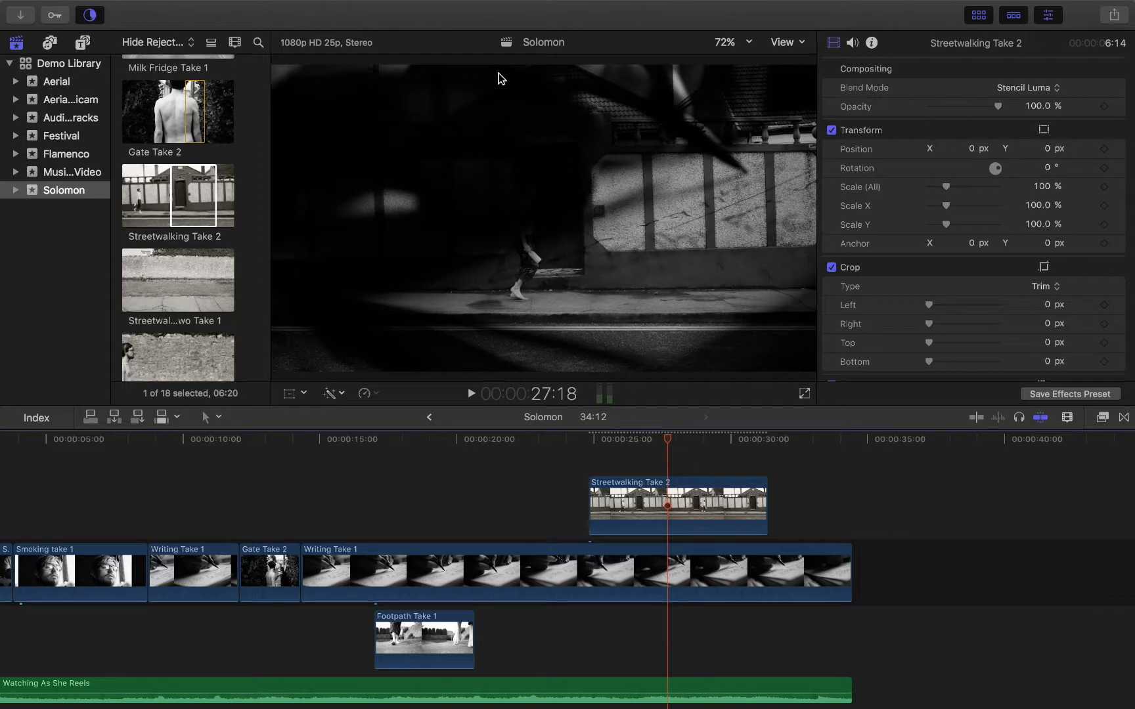
# Step: Play back the section from just before Streetwalking Take 2 through the overlap to review the Stencil Luma composite
pyautogui.click(554, 445)
pyautogui.moveTo(556, 439)
pyautogui.mouseDown()
pyautogui.moveTo(650, 445)
pyautogui.moveTo(549, 456)
pyautogui.mouseUp()
pyautogui.press('space')
pyautogui.press('space')
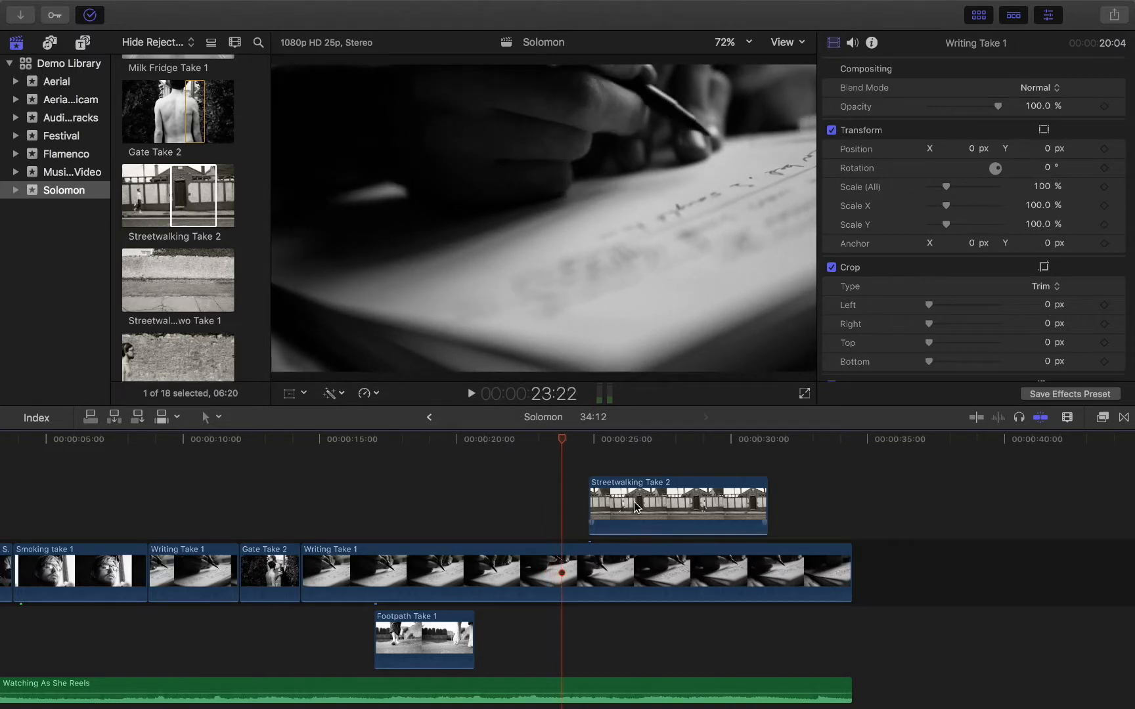
pyautogui.press('space')
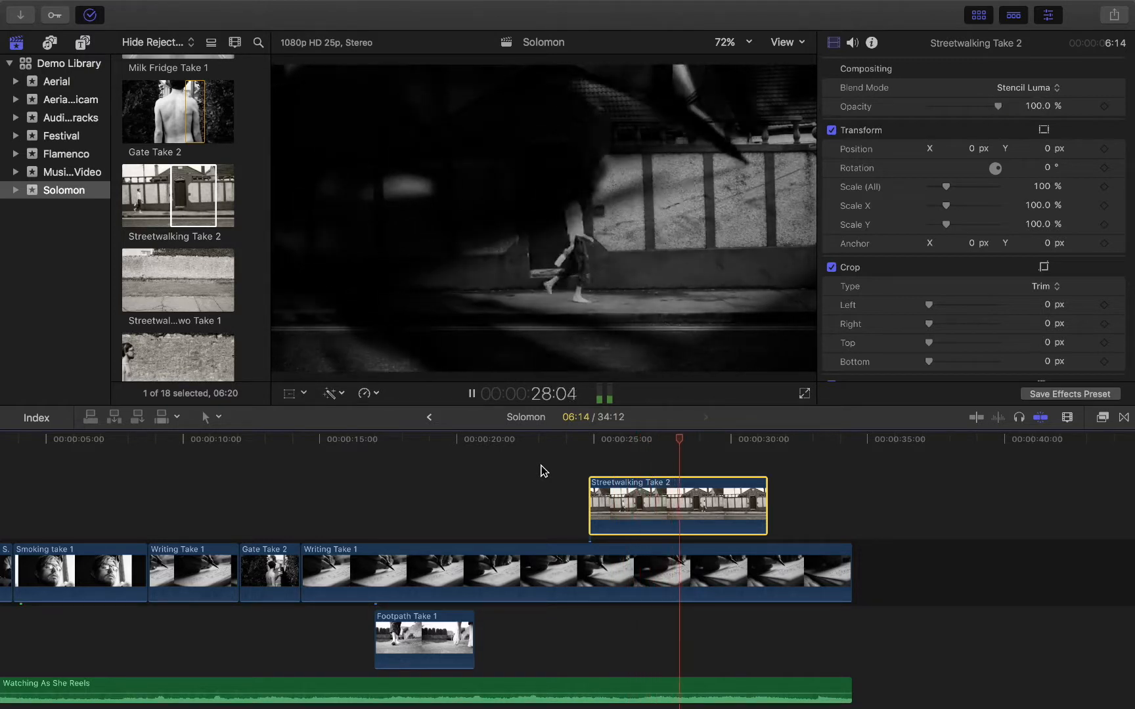
pyautogui.press('space')
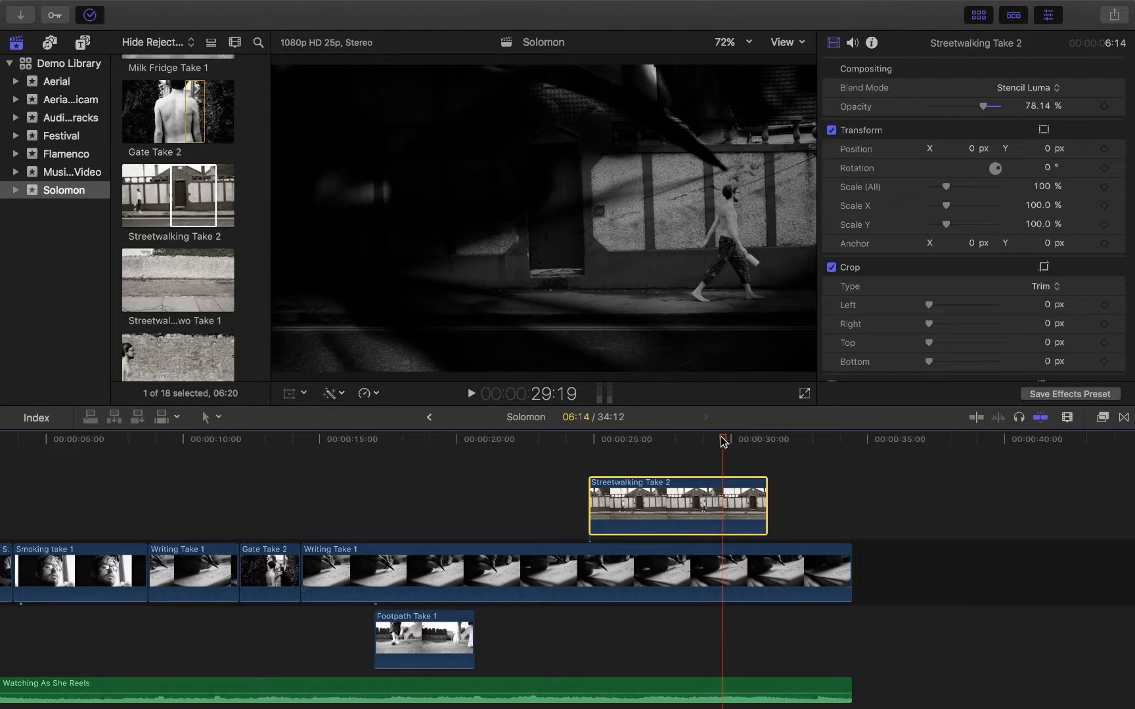
# Step: Select the underlying Writing Take 1 clip, scrub back through the overlap and place the playhead at 20:17
pyautogui.press('super+Down')
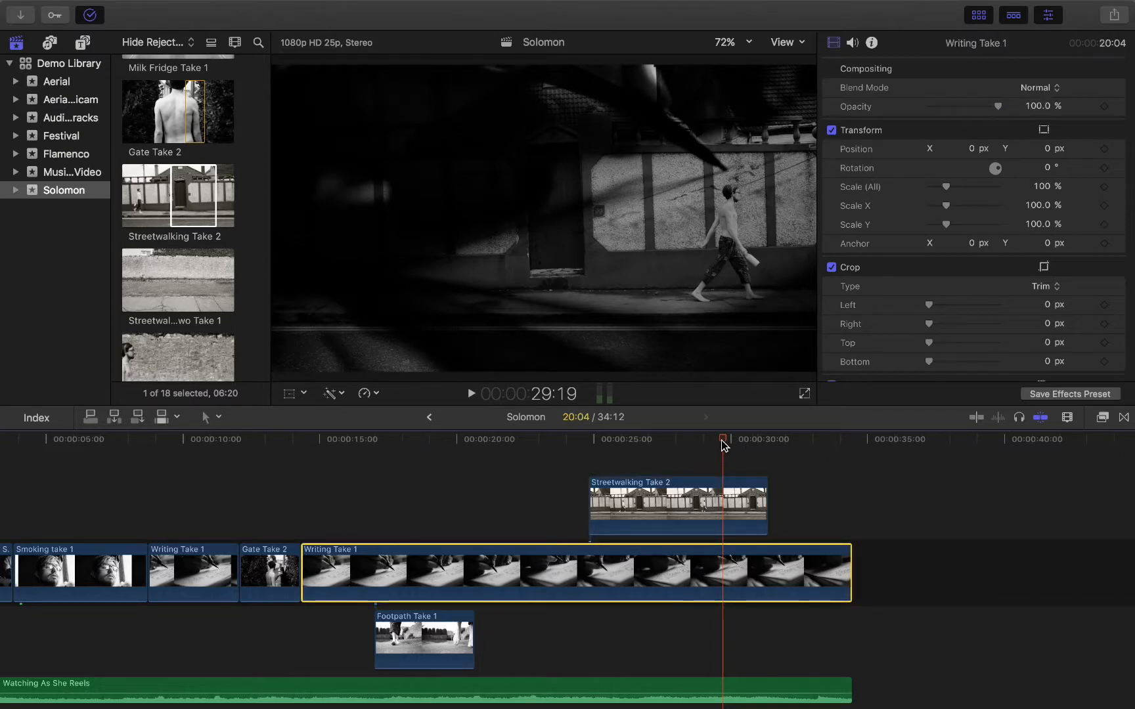
pyautogui.moveTo(722, 445); pyautogui.dragTo(685, 447)
pyautogui.click(477, 453)
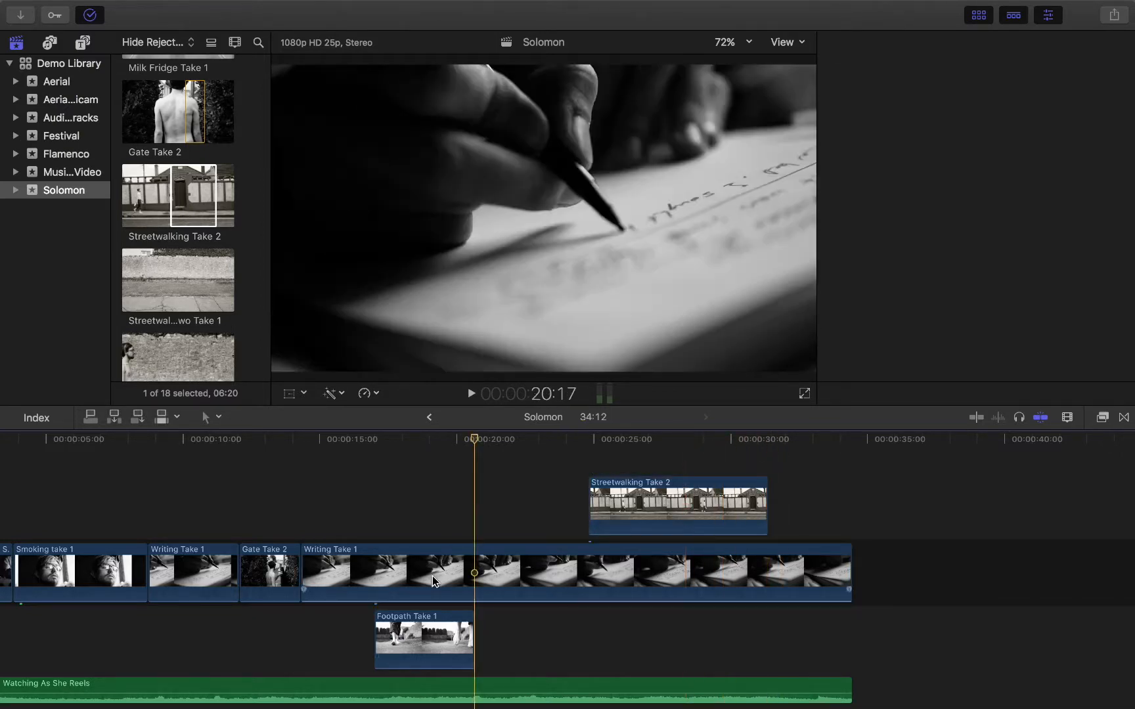
# Step: Set the blend mode of the last Writing Take 1 clip, above Footpath Take 1, to Color Burn
pyautogui.click(438, 564)
pyautogui.moveTo(475, 446); pyautogui.dragTo(421, 444)
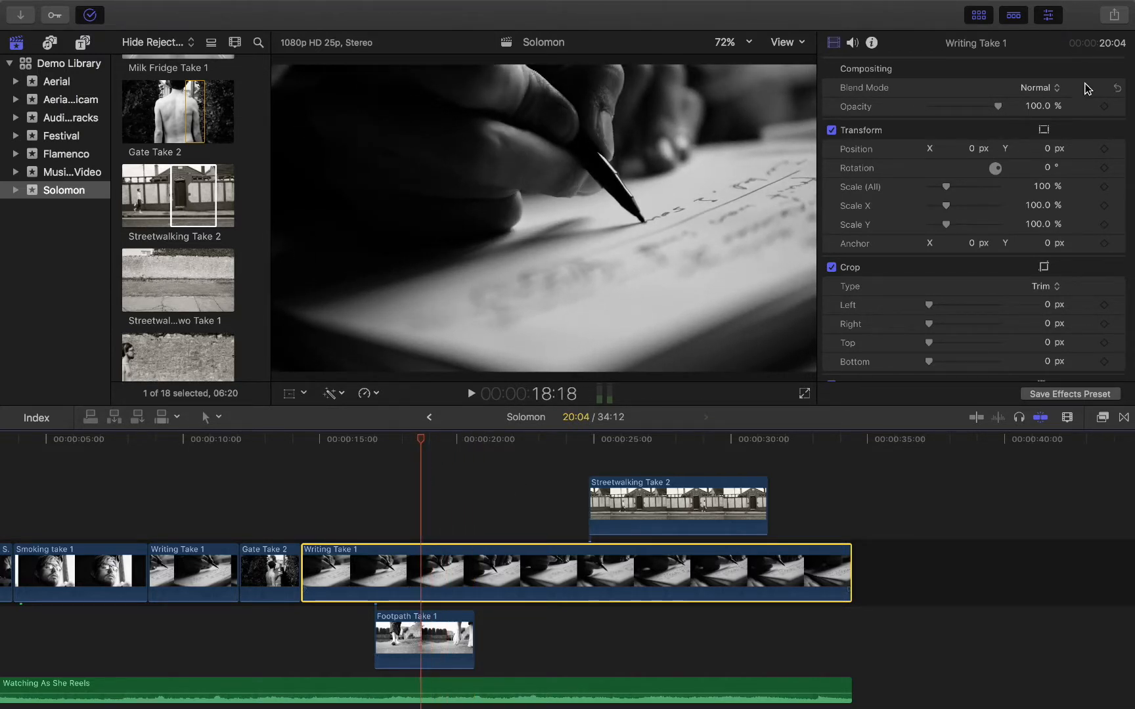
pyautogui.click(1037, 87)
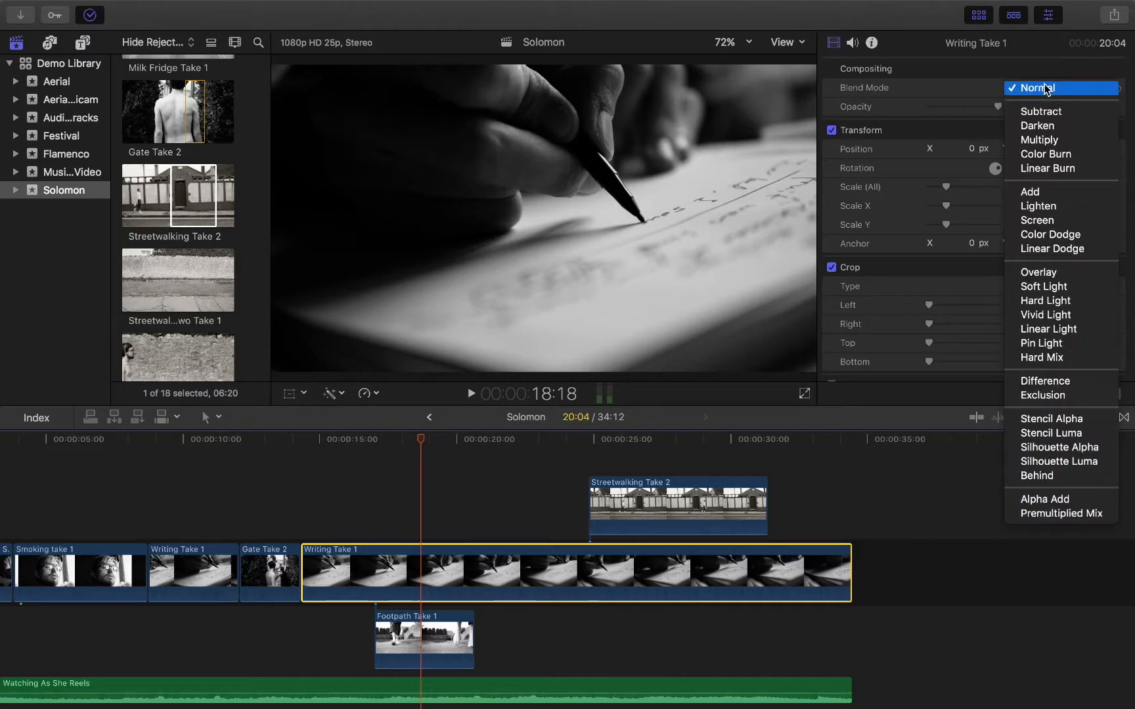
pyautogui.click(1054, 153)
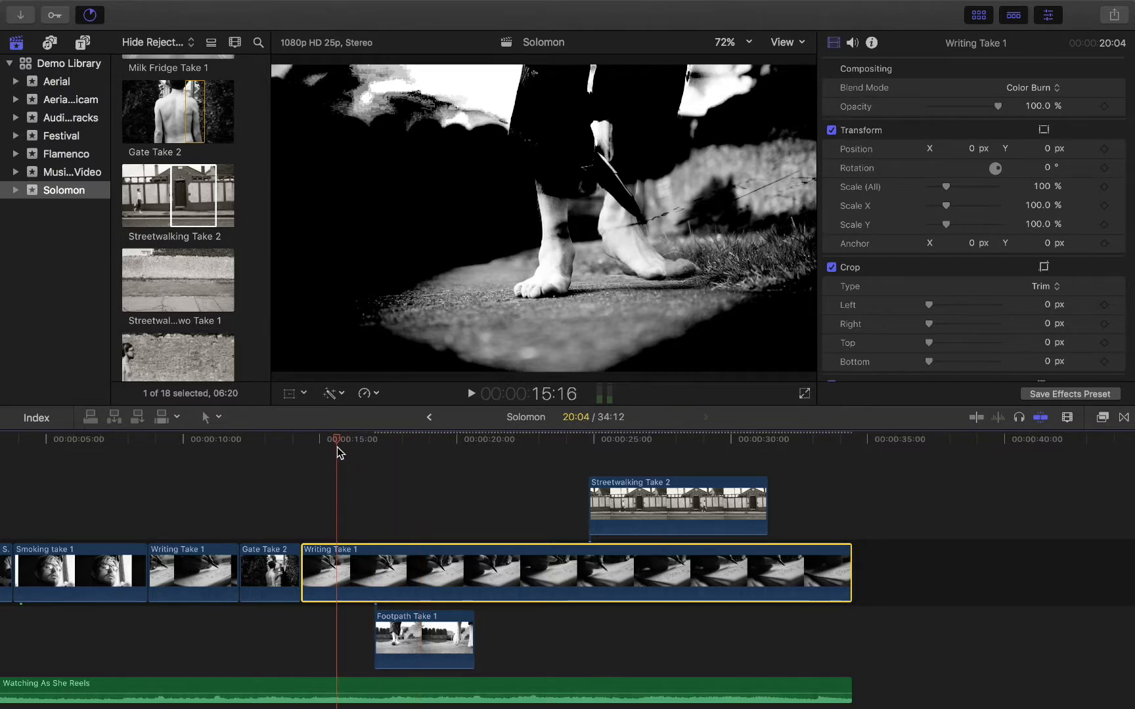
# Step: Scrub through Writing Take 1 and play back from its start across Footpath Take 1 to review the Color Burn composite
pyautogui.click(402, 442)
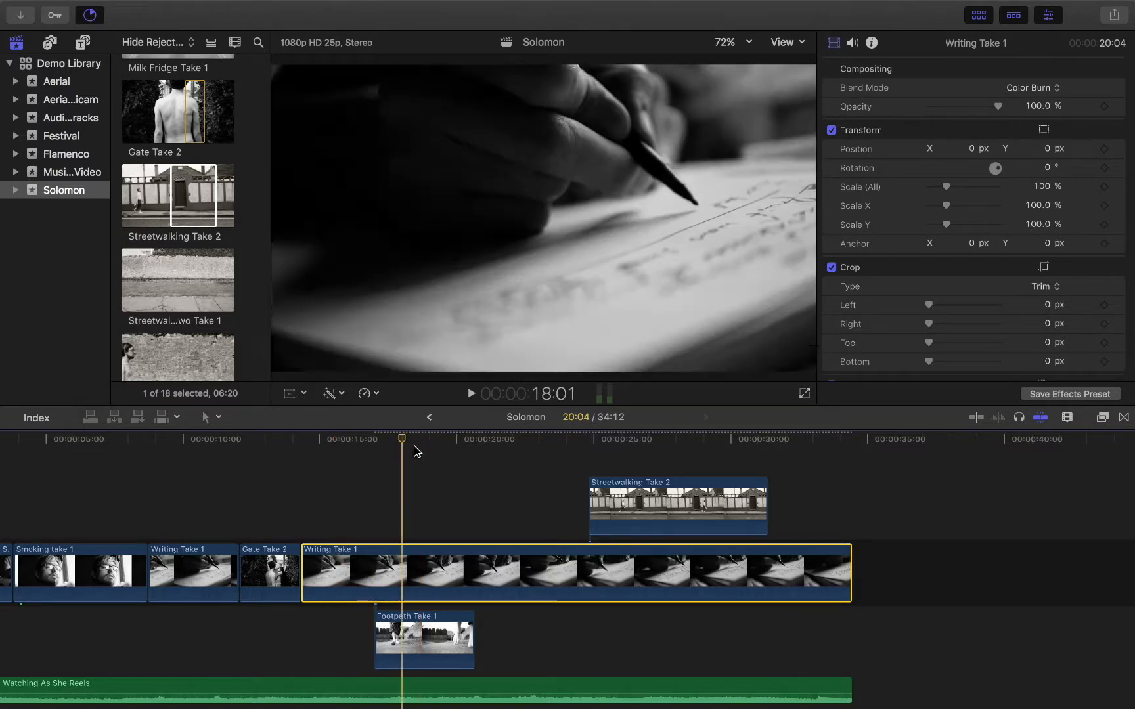
pyautogui.click(514, 460)
pyautogui.click(555, 441)
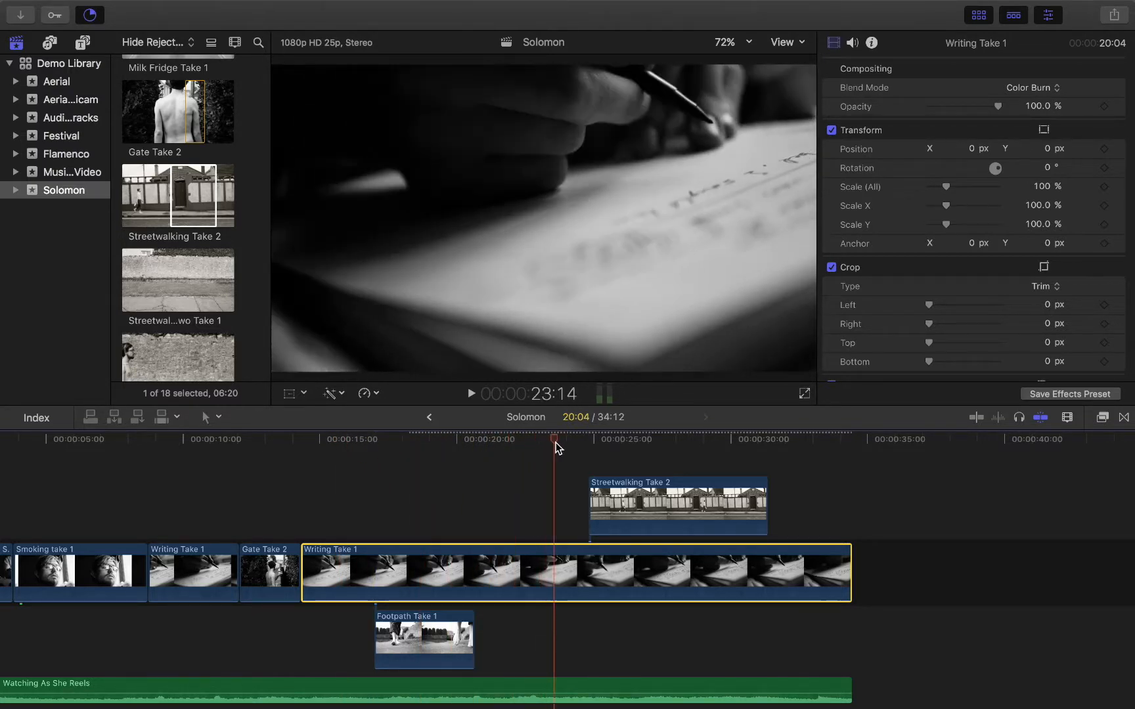
pyautogui.moveTo(556, 444); pyautogui.dragTo(533, 453)
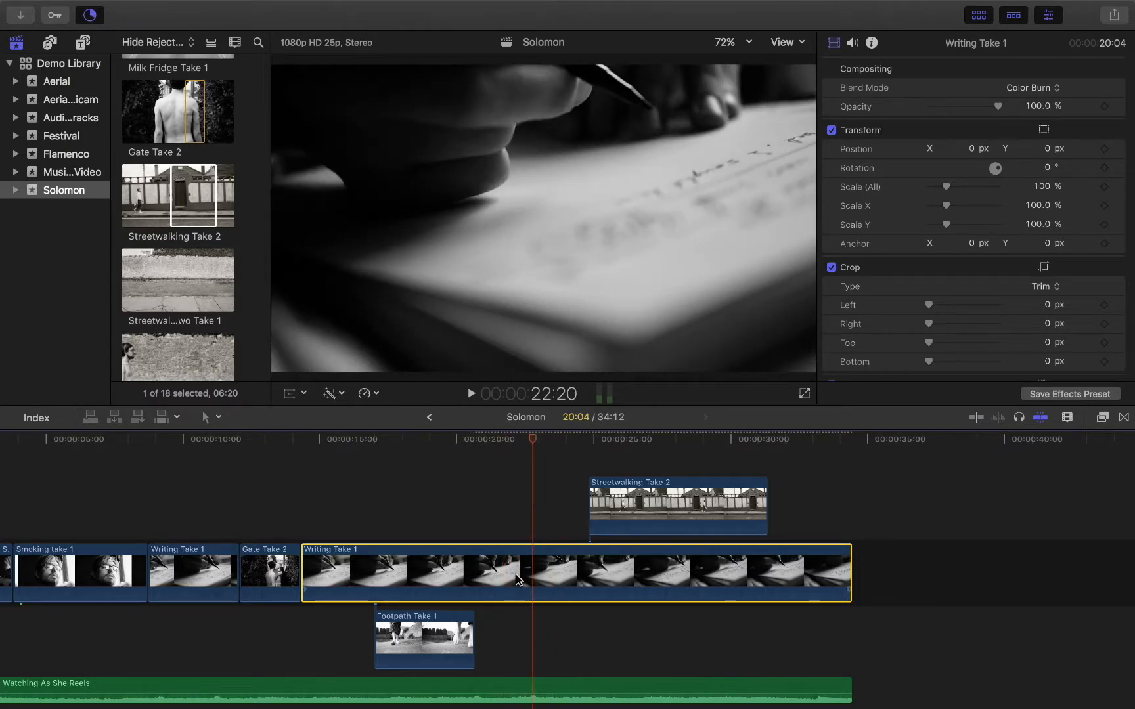
pyautogui.scroll(-2, 532, 453)
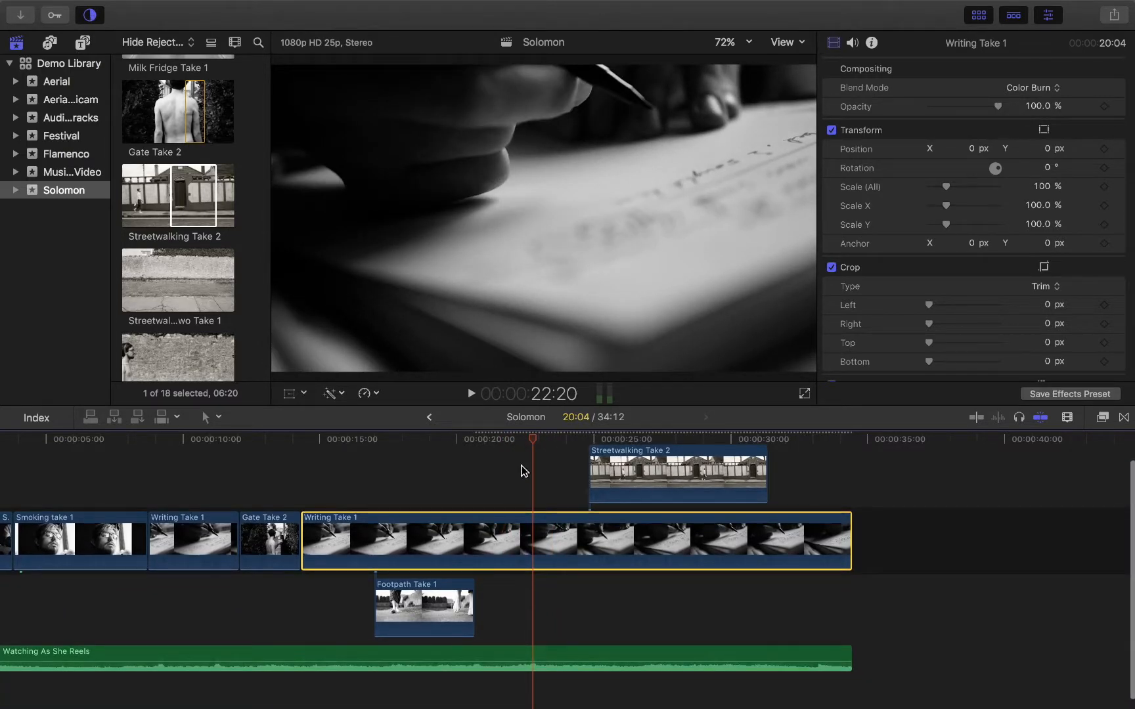
pyautogui.moveTo(525, 456); pyautogui.dragTo(307, 453)
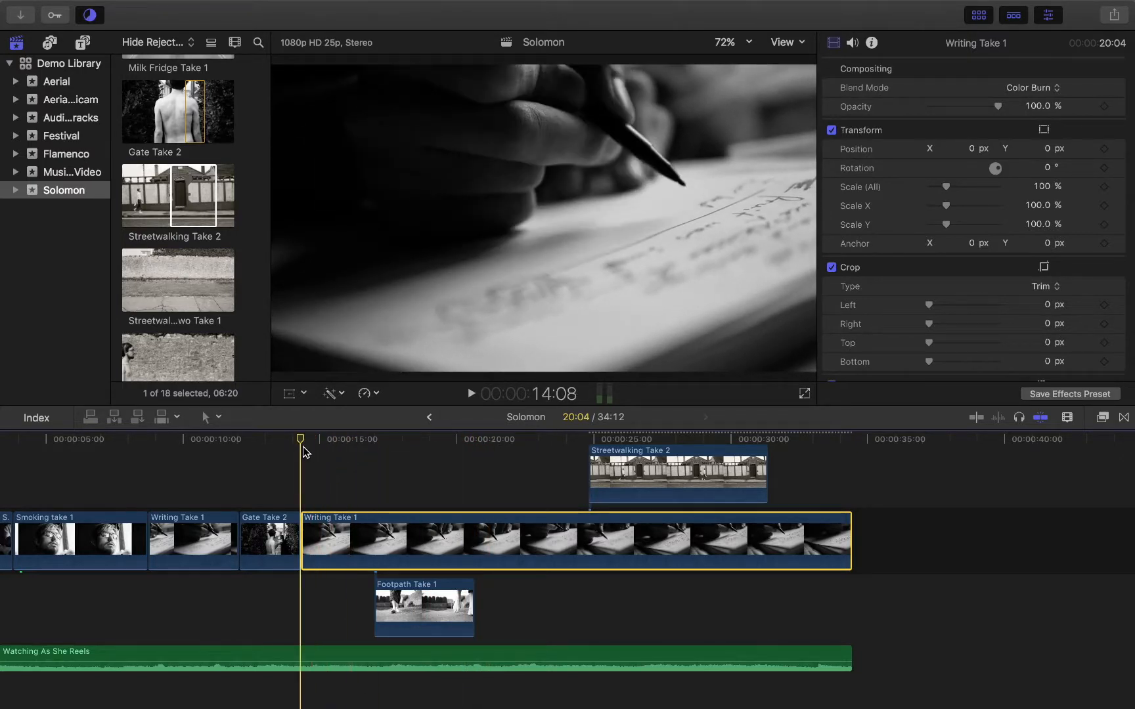
pyautogui.press('space')
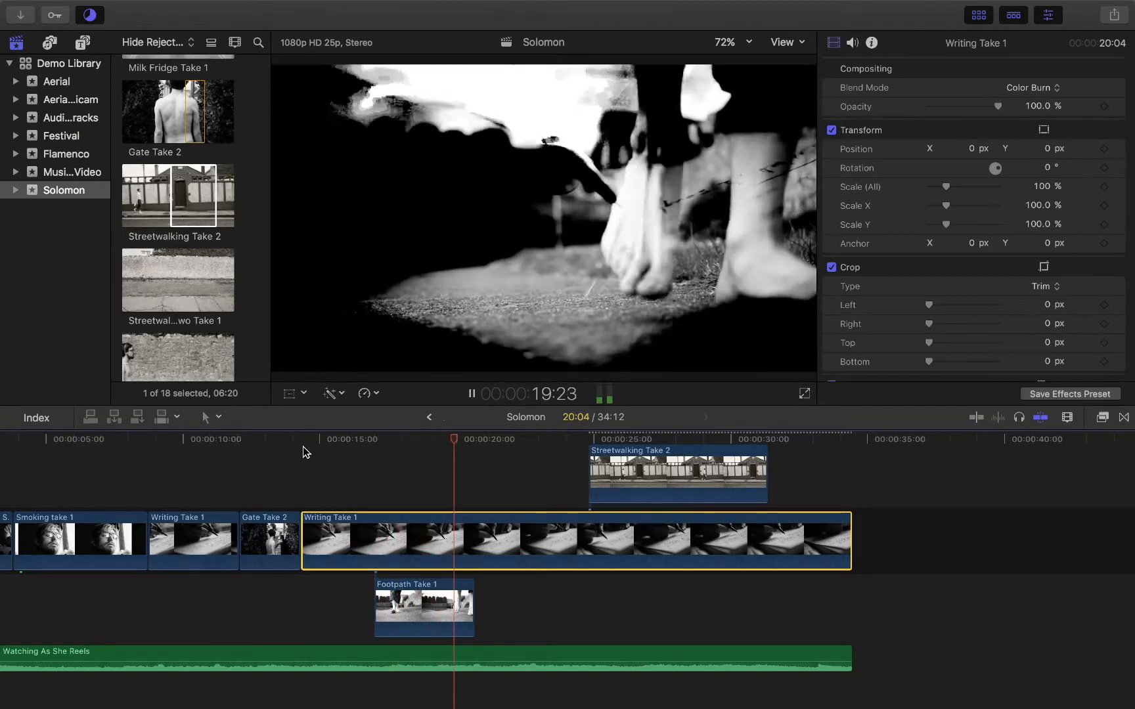
pyautogui.press('space')
# Step: Add opacity fades of about one second at the start and end of Footpath Take 1 in its video animation
pyautogui.click(421, 588)
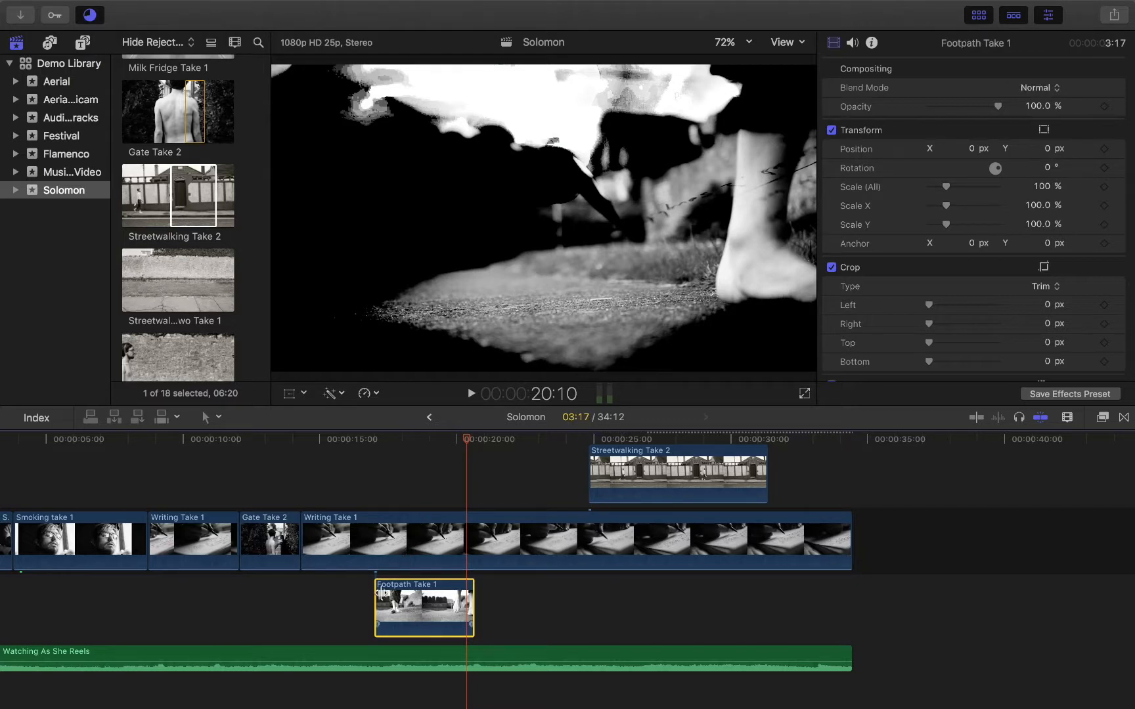
pyautogui.hotkey('ctrl', 'v')
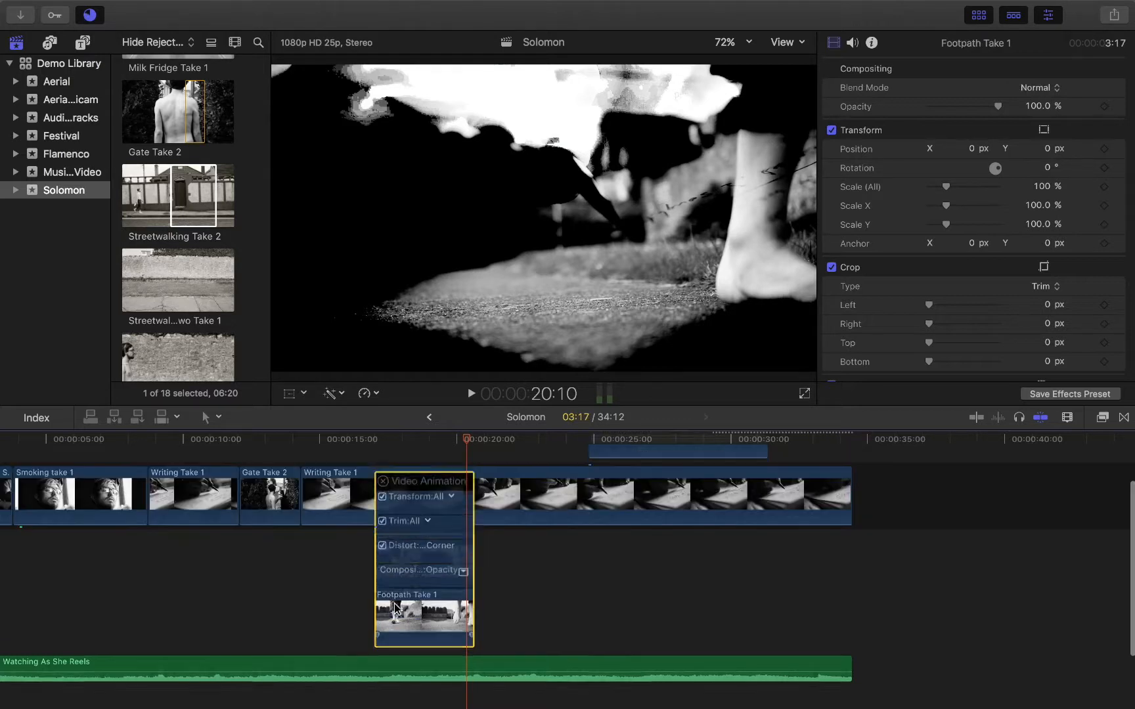
pyautogui.doubleClick(406, 644)
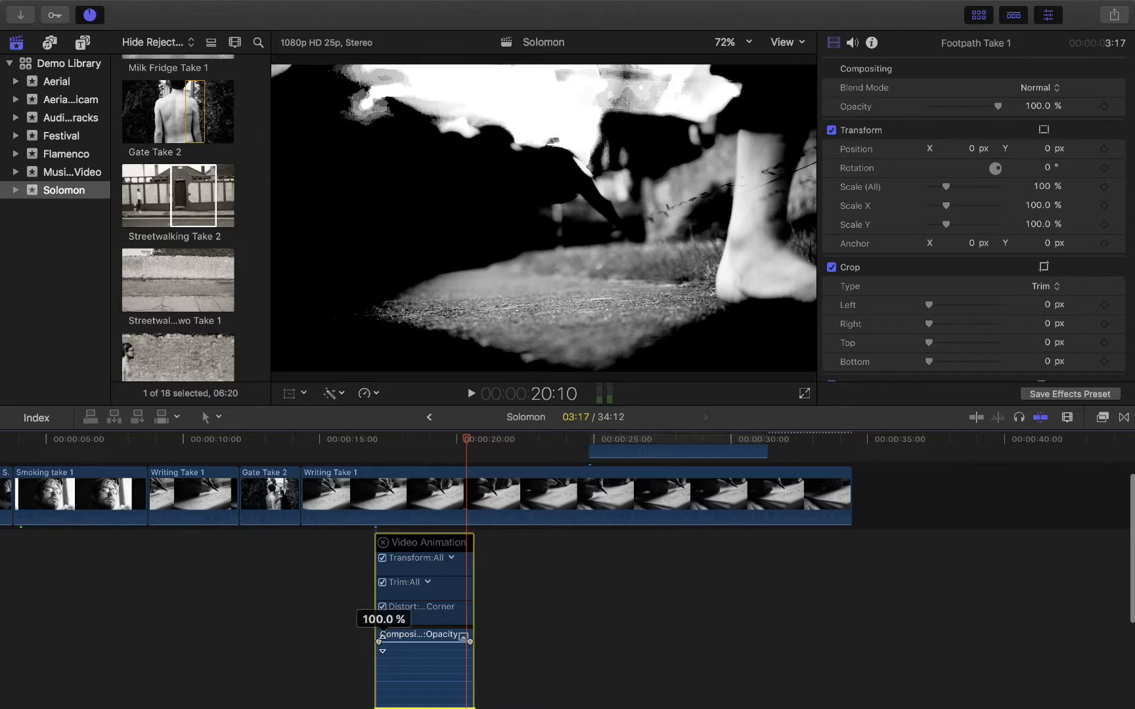
pyautogui.moveTo(373, 643); pyautogui.dragTo(397, 642)
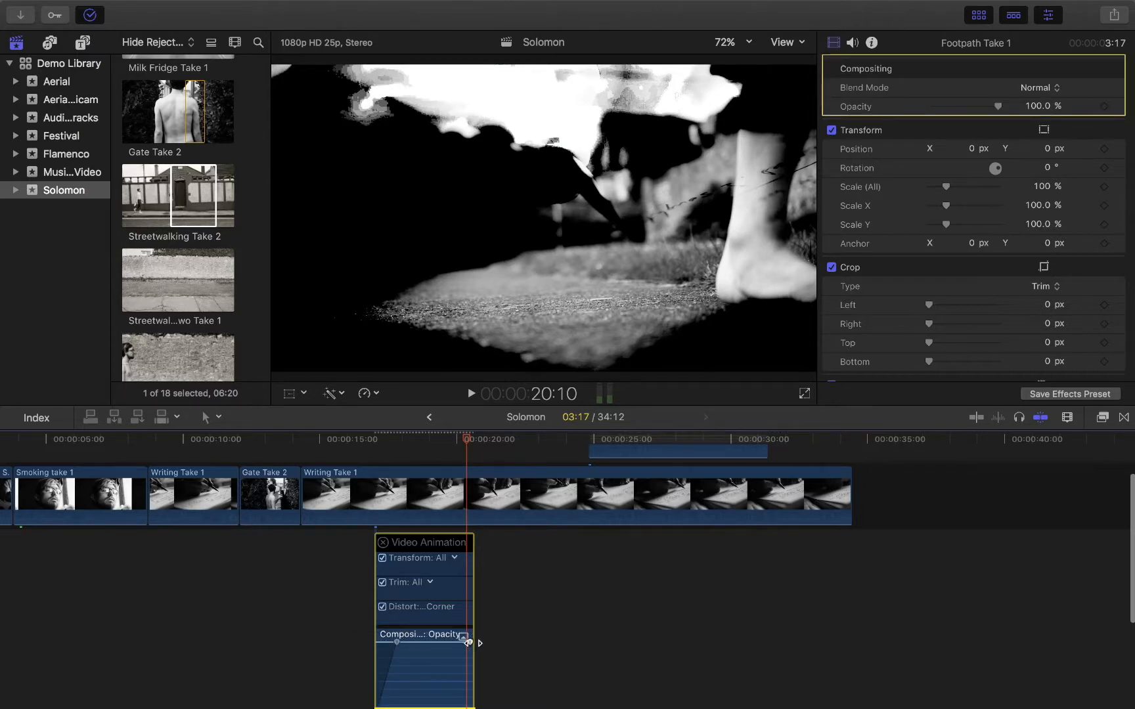
pyautogui.moveTo(468, 643); pyautogui.dragTo(448, 643)
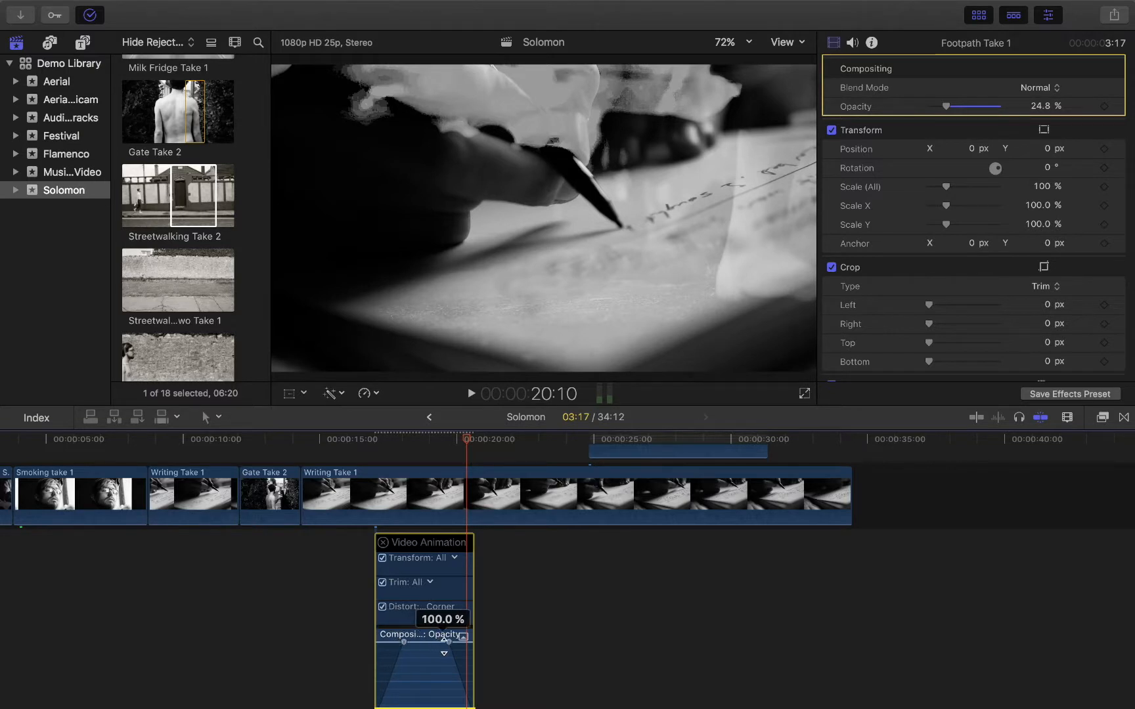
pyautogui.moveTo(448, 643); pyautogui.dragTo(444, 642)
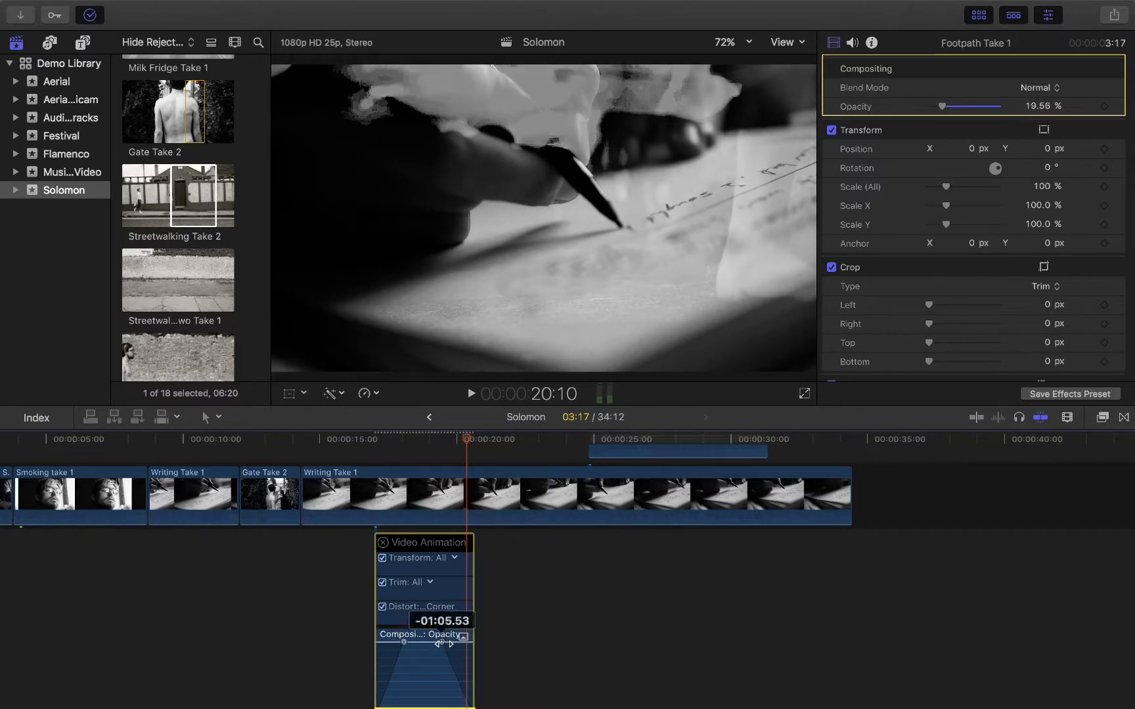
pyautogui.click(383, 544)
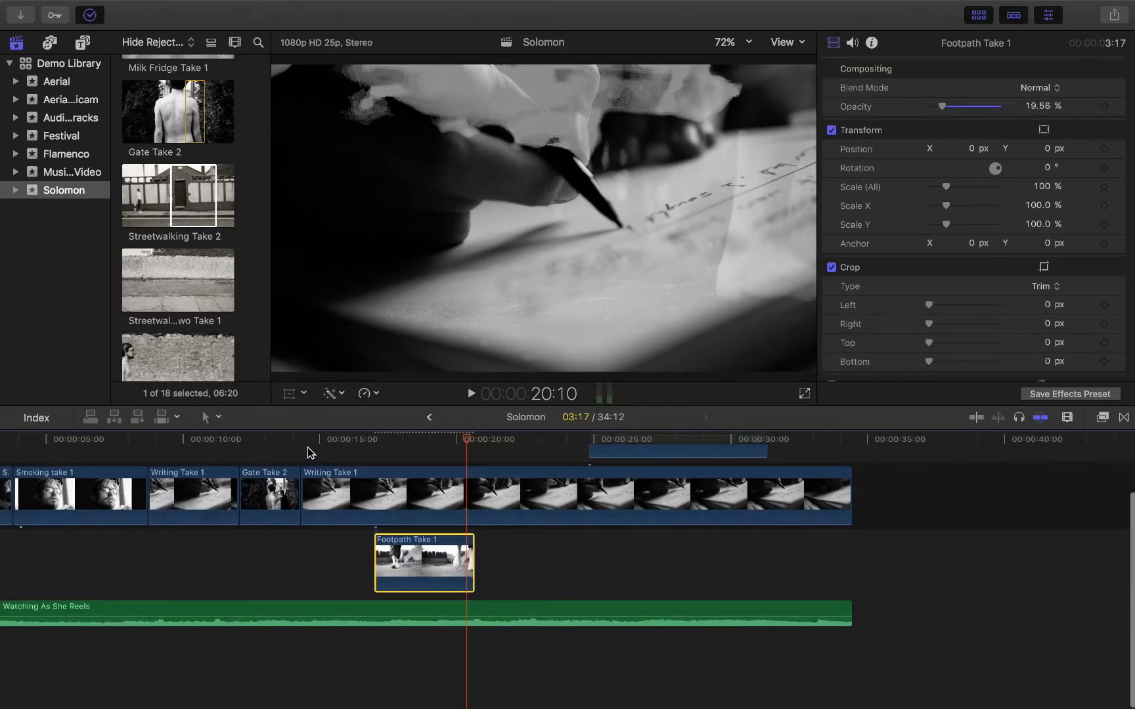
# Step: Play back the faded Footpath Take 1 overlap, reselect Writing Take 1 and scrub to 19:00
pyautogui.click(309, 453)
pyautogui.press('space')
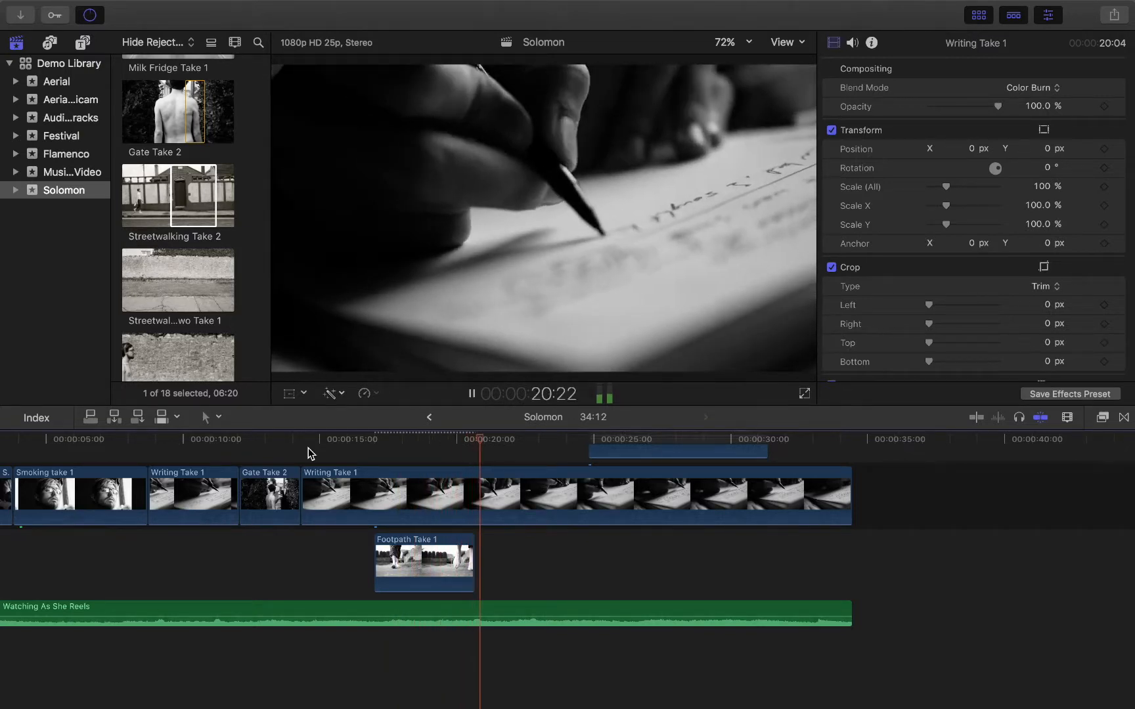
pyautogui.press('space')
pyautogui.scroll(3, 309, 452)
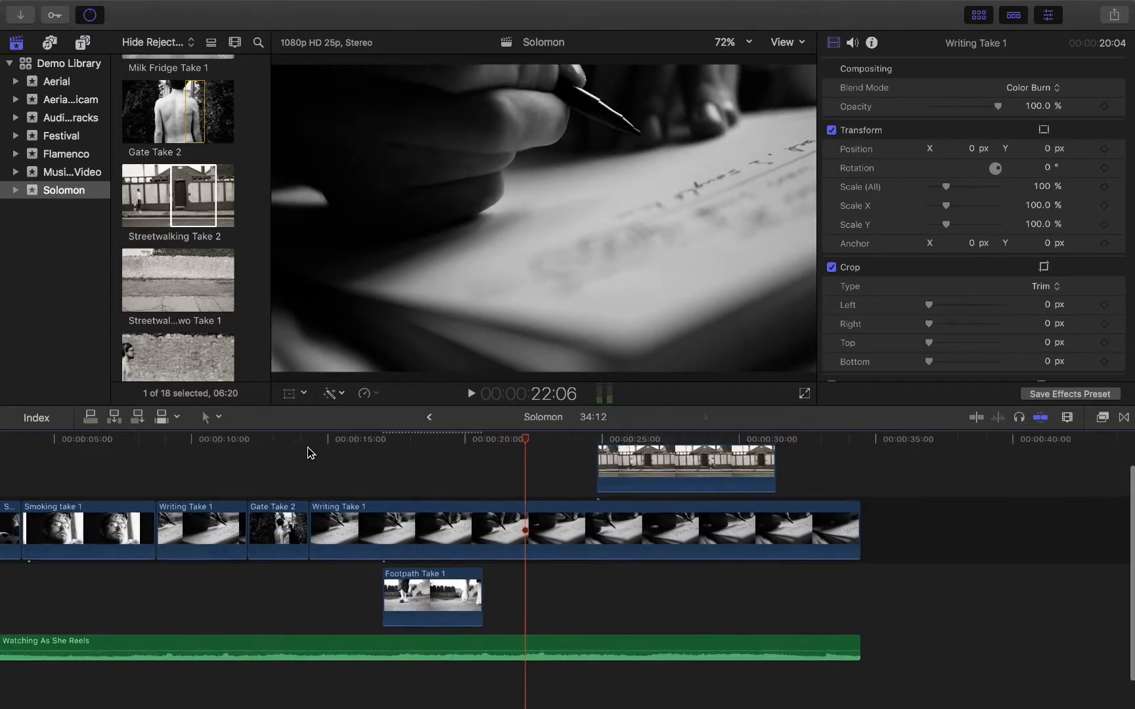
pyautogui.click(411, 554)
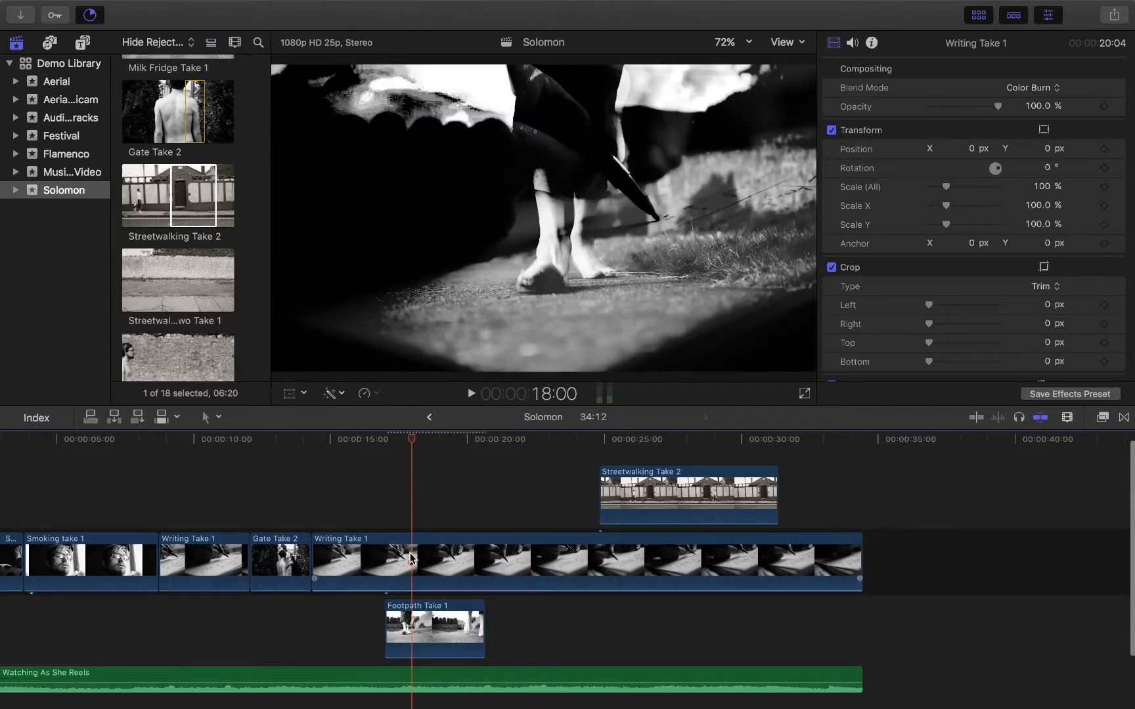
pyautogui.moveTo(414, 444); pyautogui.dragTo(441, 465)
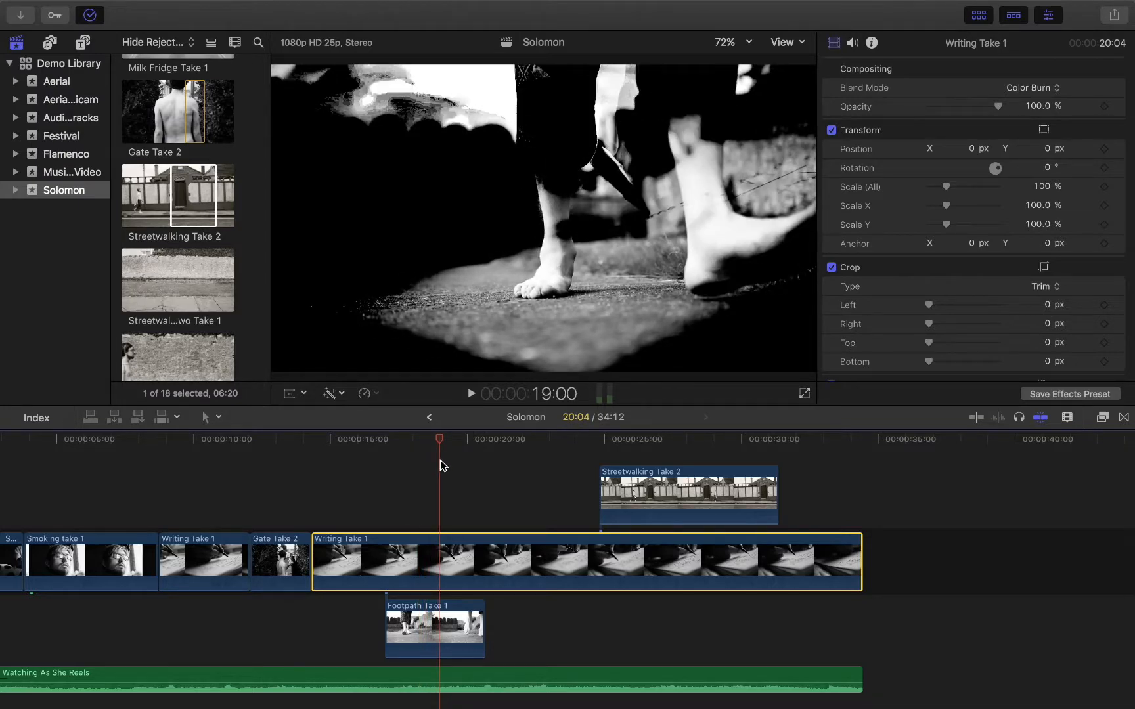
pyautogui.scroll(-3, 407, 491)
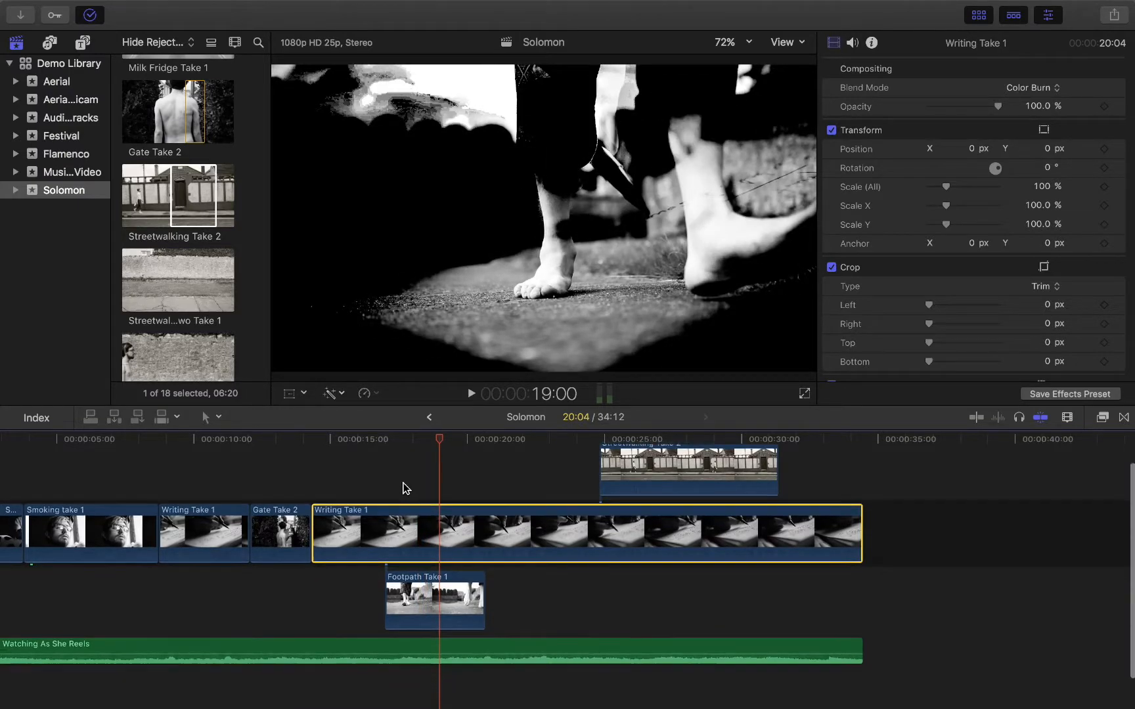
pyautogui.moveTo(442, 439)
pyautogui.mouseDown()
pyautogui.moveTo(427, 444)
pyautogui.moveTo(444, 450)
pyautogui.mouseUp()
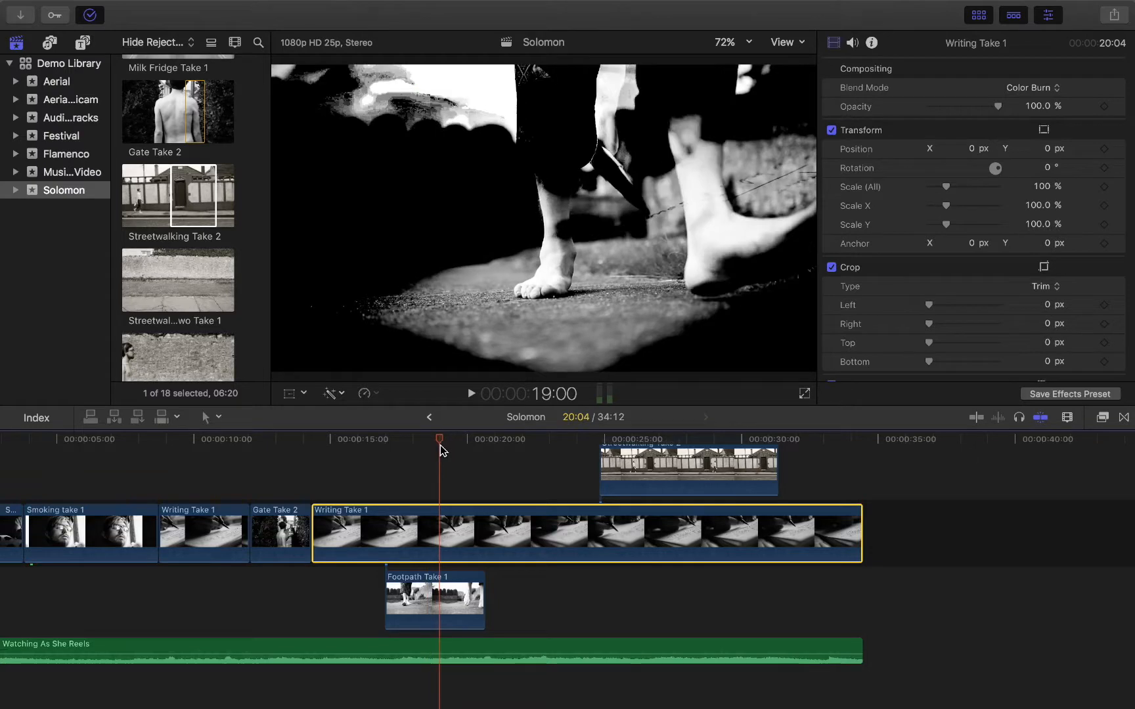
# Step: Browse the generators and connect Glimmer above Writing Take 1, starting just before Footpath Take 1
pyautogui.click(49, 42)
pyautogui.click(83, 44)
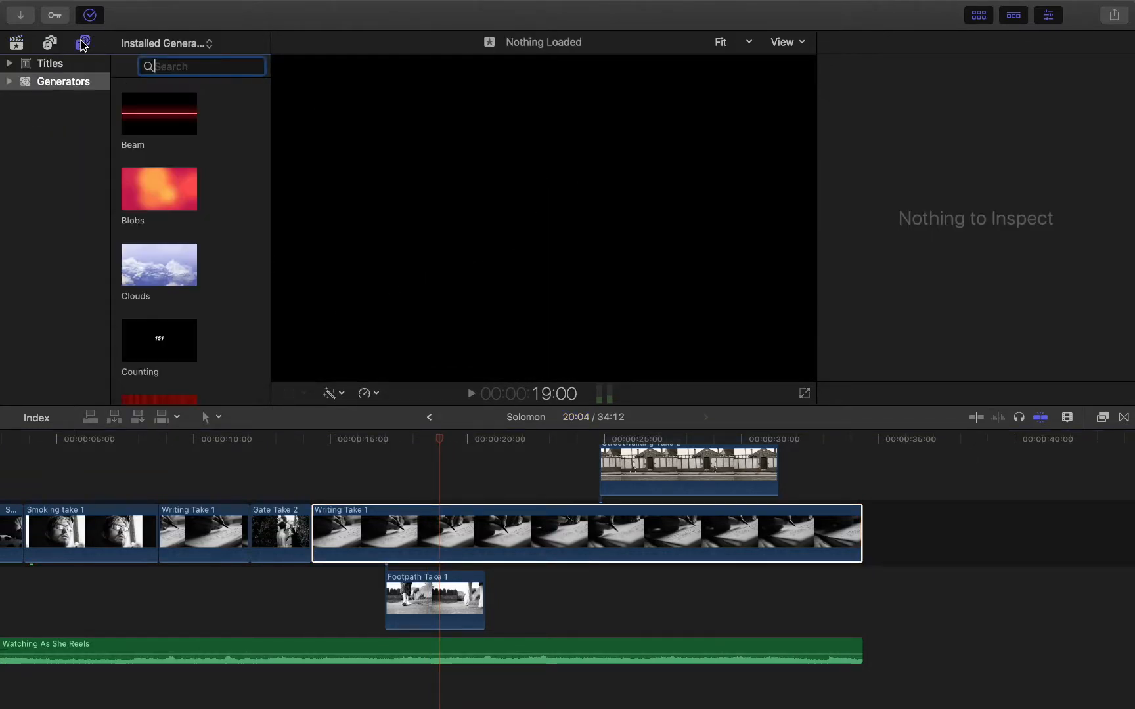
pyautogui.scroll(-10, 140, 238)
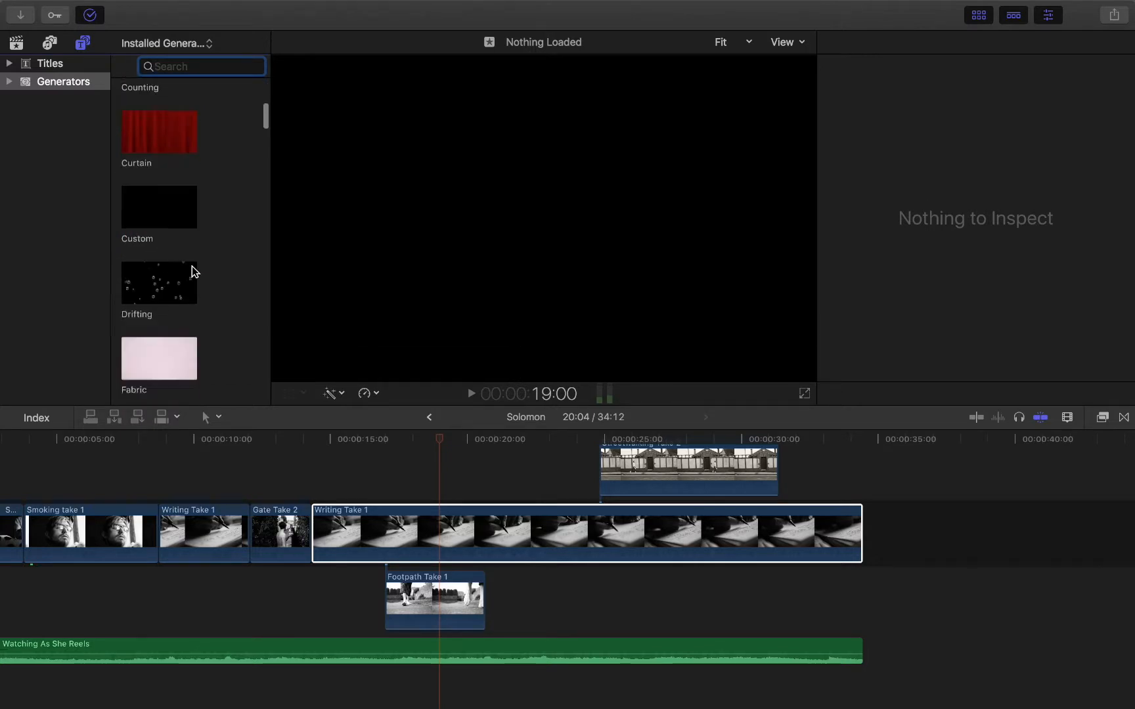
pyautogui.scroll(-4, 243, 194)
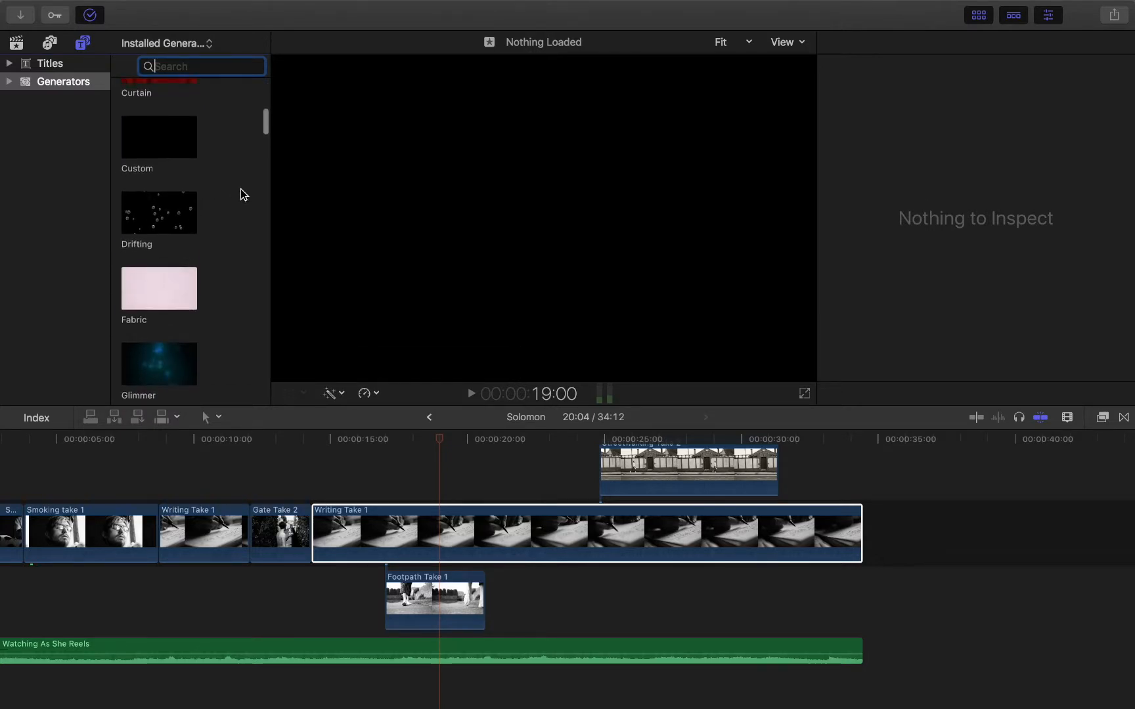
pyautogui.click(164, 262)
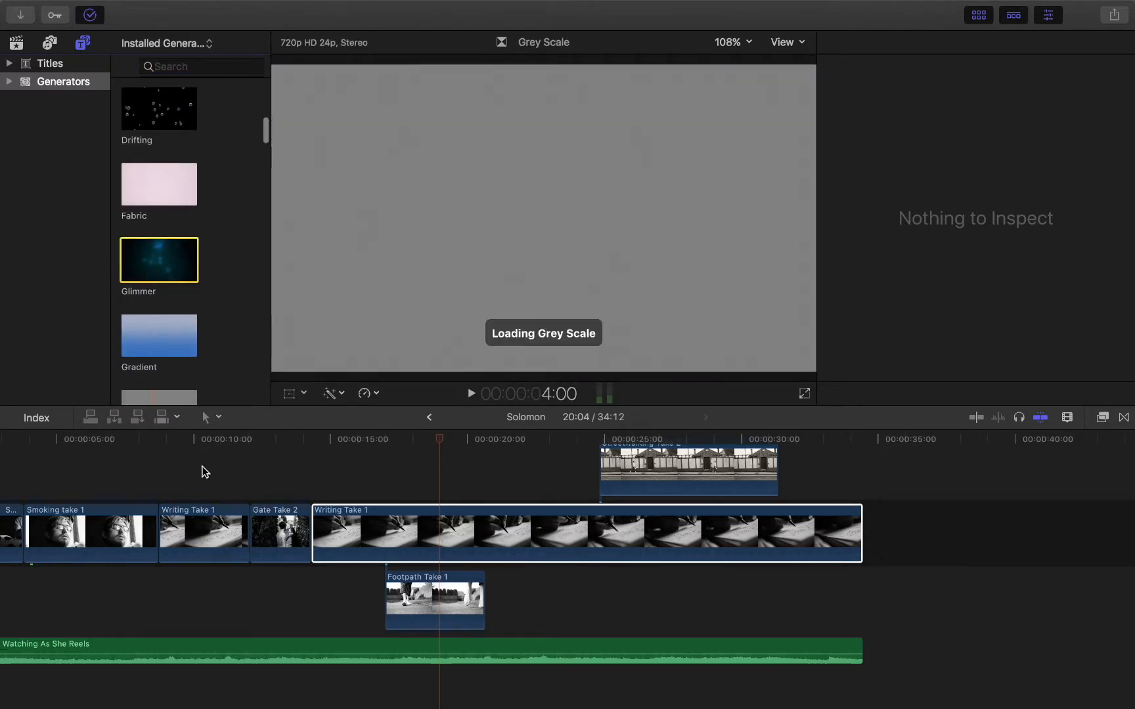
pyautogui.scroll(2, 203, 471)
pyautogui.scroll(-5, 170, 315)
pyautogui.scroll(-3, 176, 278)
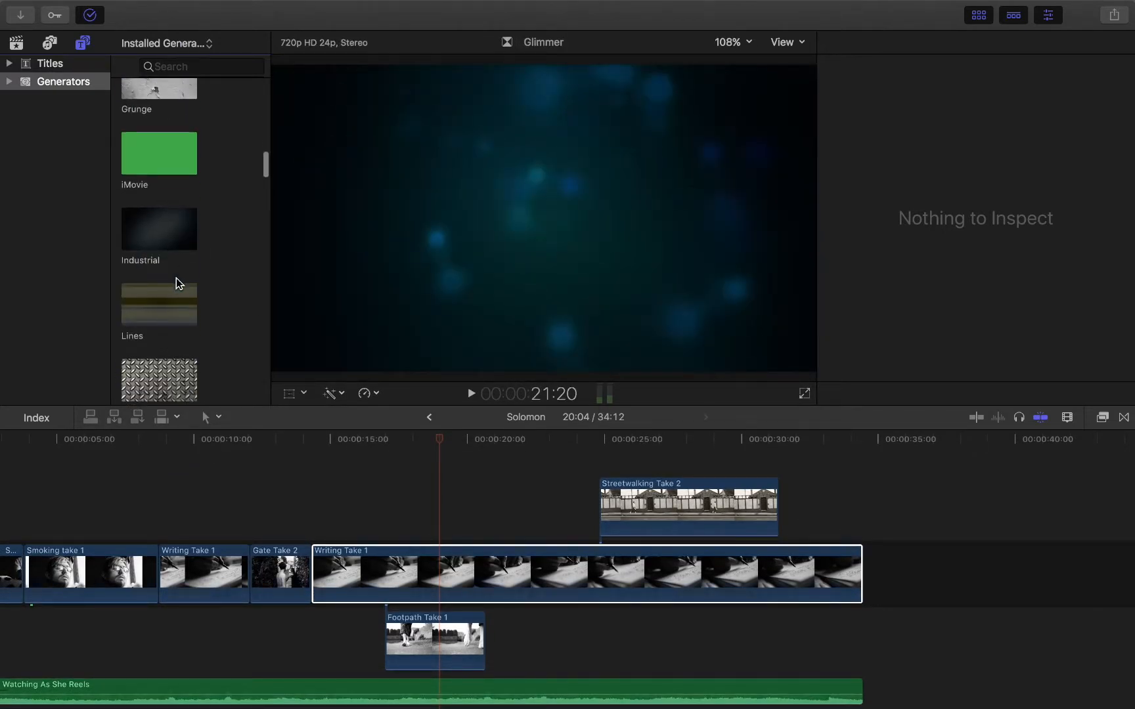
pyautogui.scroll(5, 177, 277)
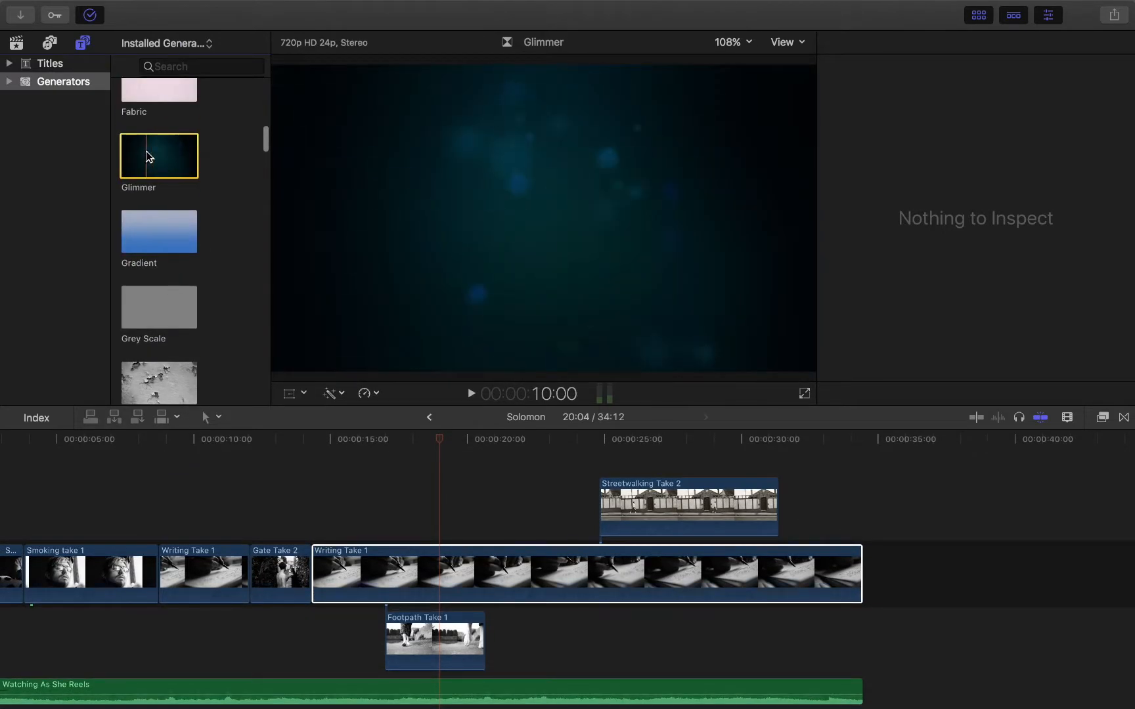
pyautogui.moveTo(146, 155); pyautogui.dragTo(358, 502)
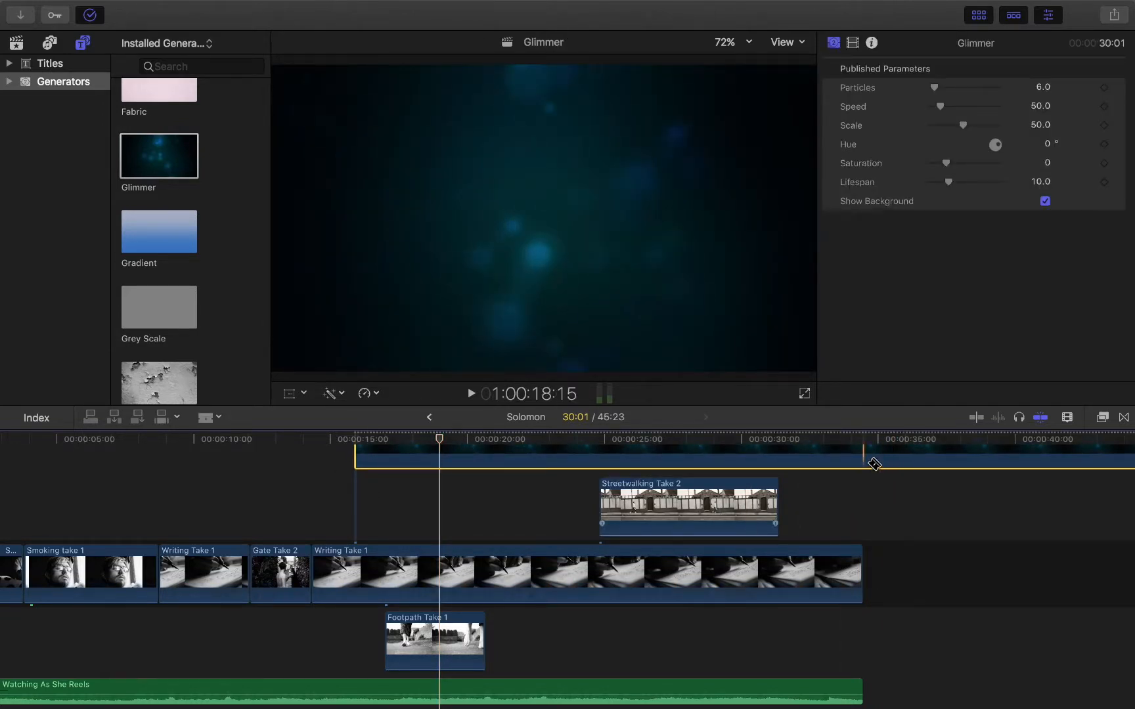
# Step: Split Glimmer at the end of Writing Take 1 and delete the excess portion together with the gap beneath it
pyautogui.press('b')
pyautogui.click(868, 464)
pyautogui.press('a')
pyautogui.click(913, 502)
pyautogui.keyDown('super'); pyautogui.click(929, 591); pyautogui.keyUp('super')
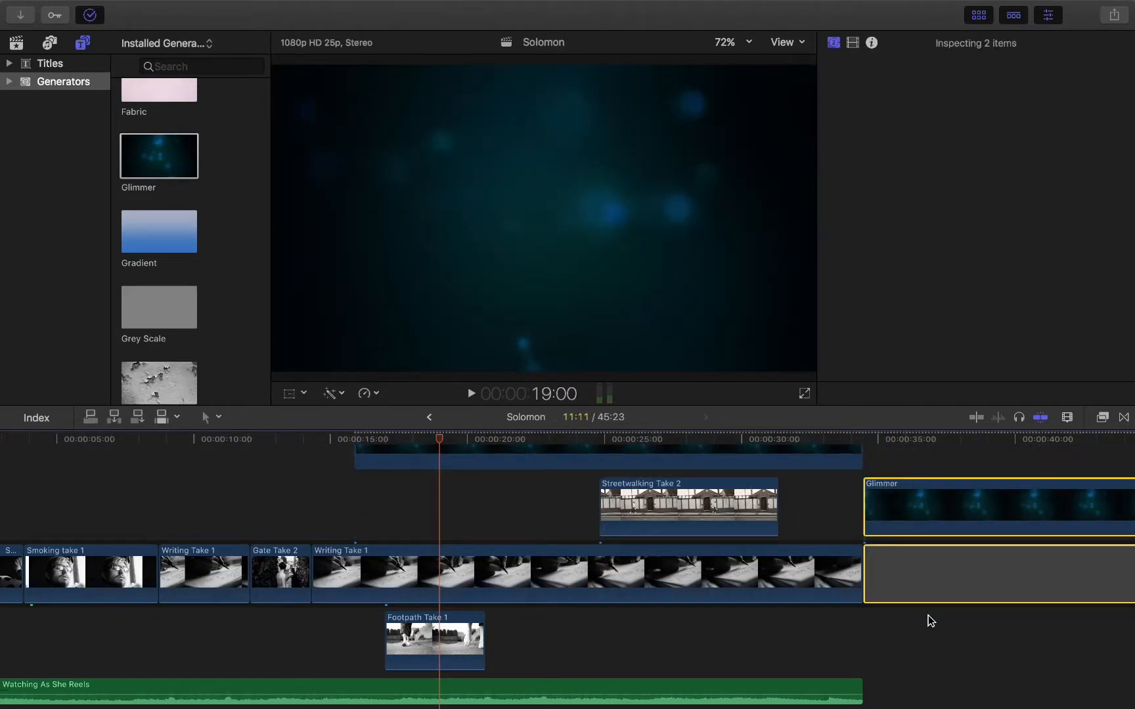
pyautogui.press('Delete')
# Step: Set the blend mode of the Glimmer clip to Screen, scrub to 20:02 and check its generator and video settings
pyautogui.click(503, 504)
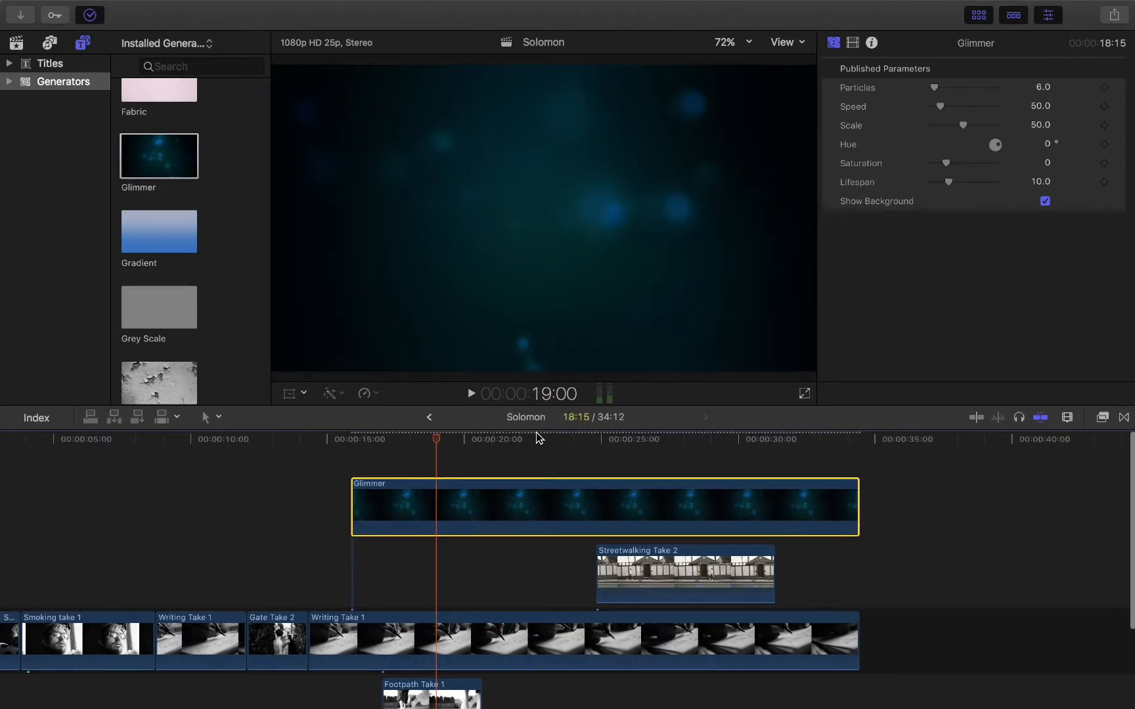
pyautogui.click(852, 43)
pyautogui.click(1033, 91)
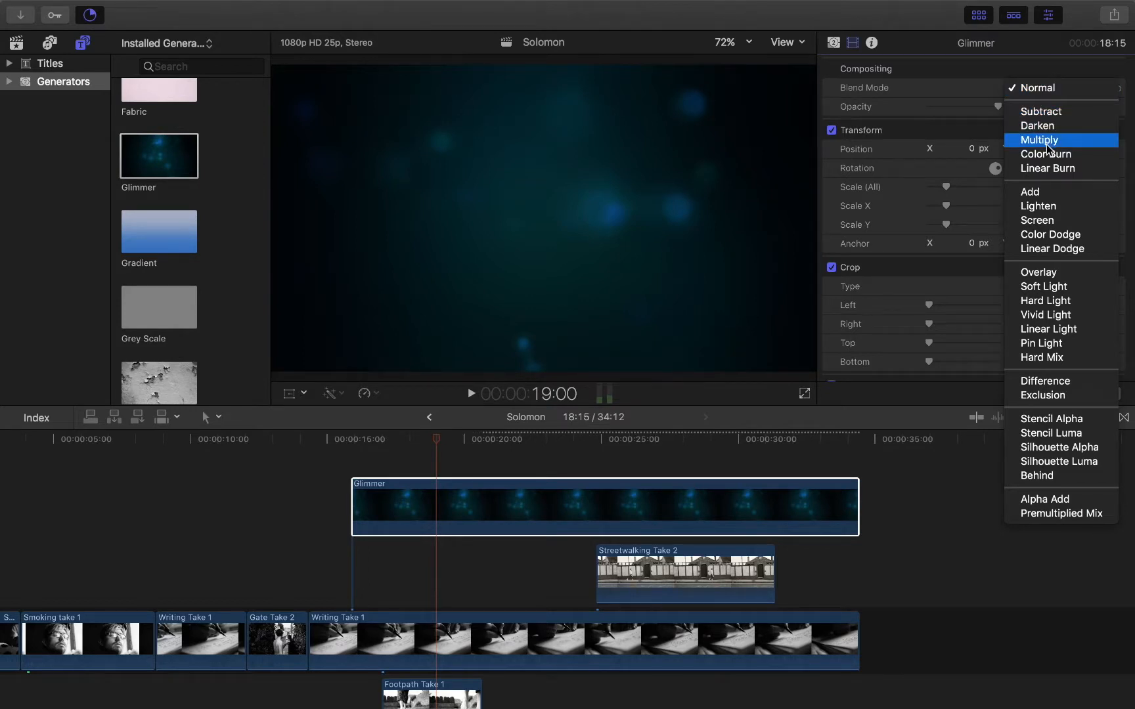
pyautogui.click(1061, 221)
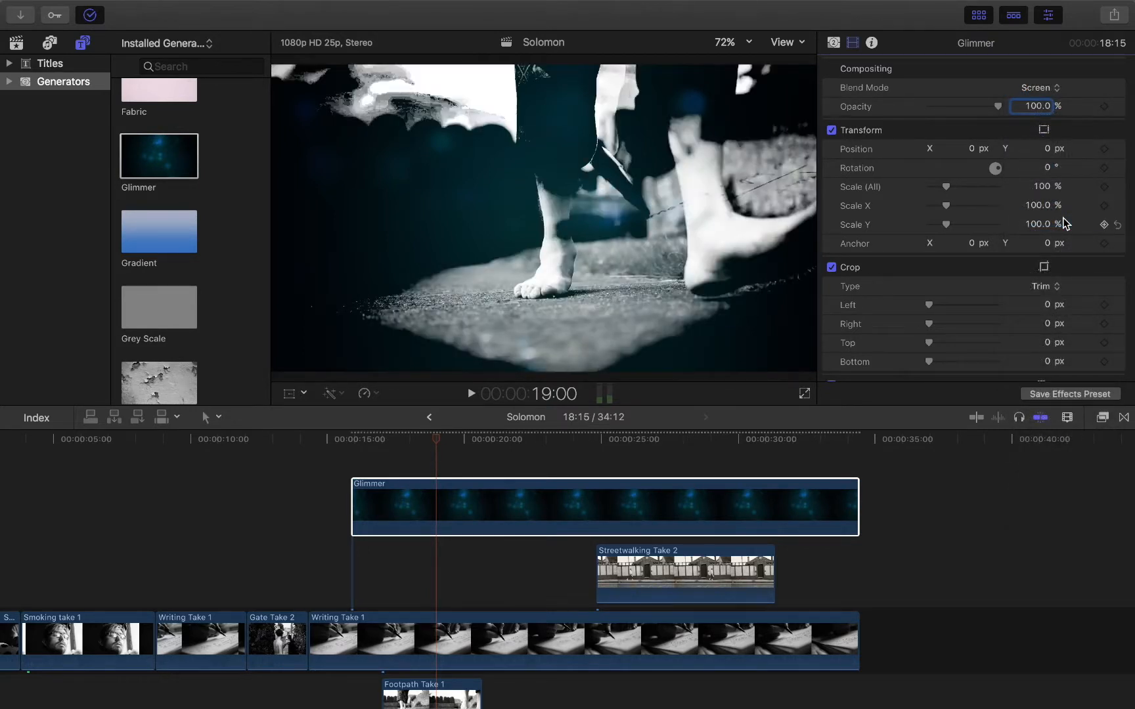
pyautogui.moveTo(435, 439); pyautogui.dragTo(468, 516)
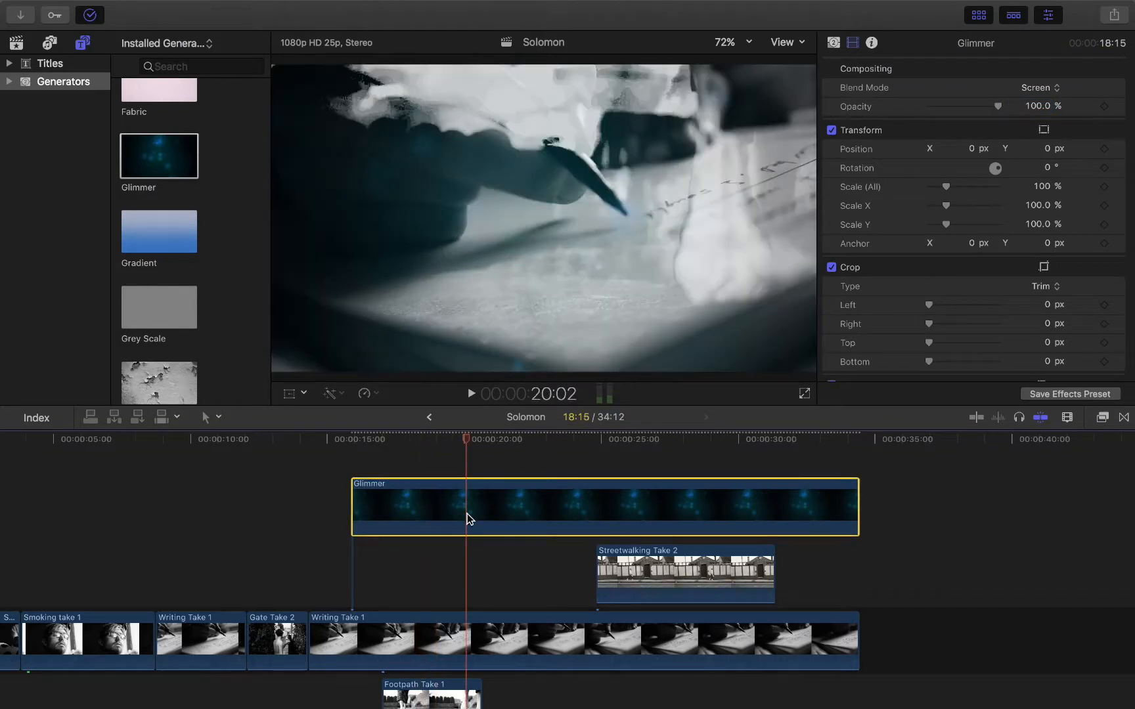
pyautogui.click(833, 45)
pyautogui.click(851, 46)
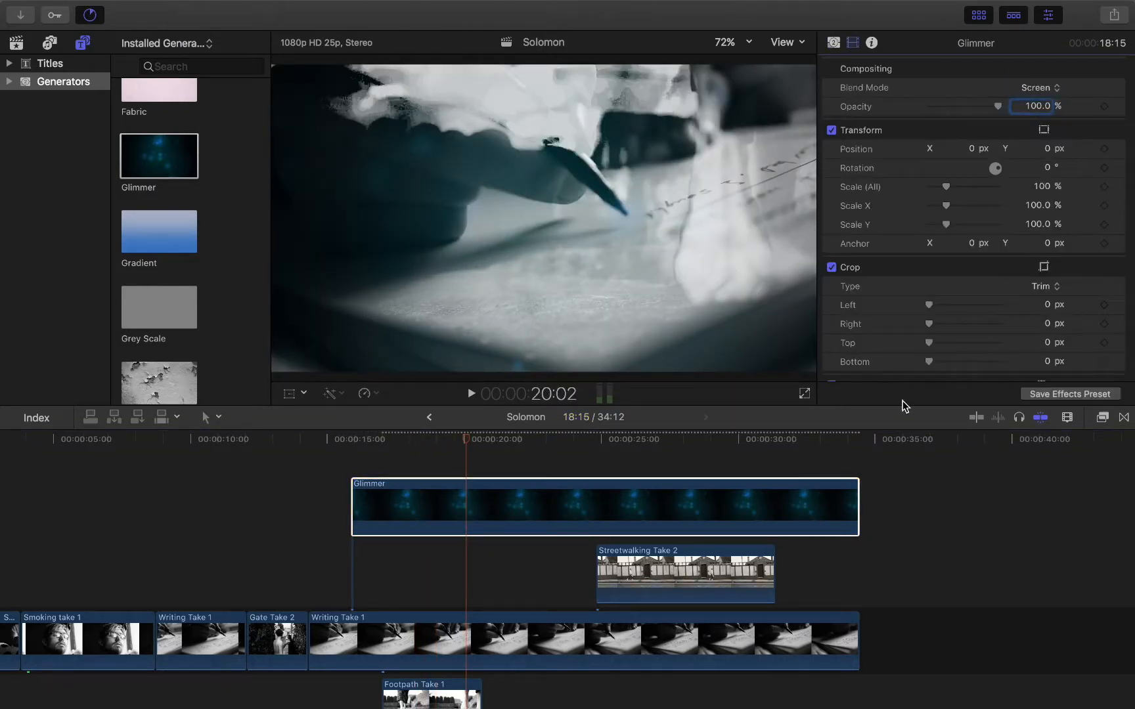
# Step: Apply the Color Correction effect to the Glimmer clip and set its global saturation to -100%
pyautogui.click(1102, 418)
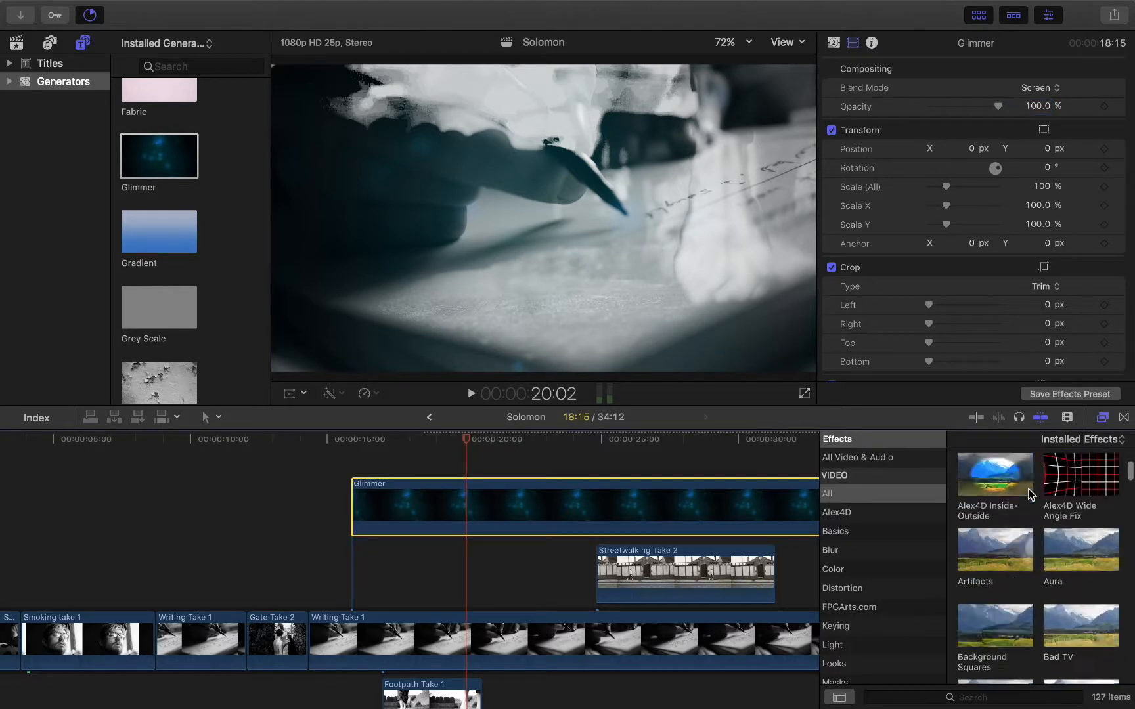
pyautogui.moveTo(994, 484); pyautogui.dragTo(701, 525)
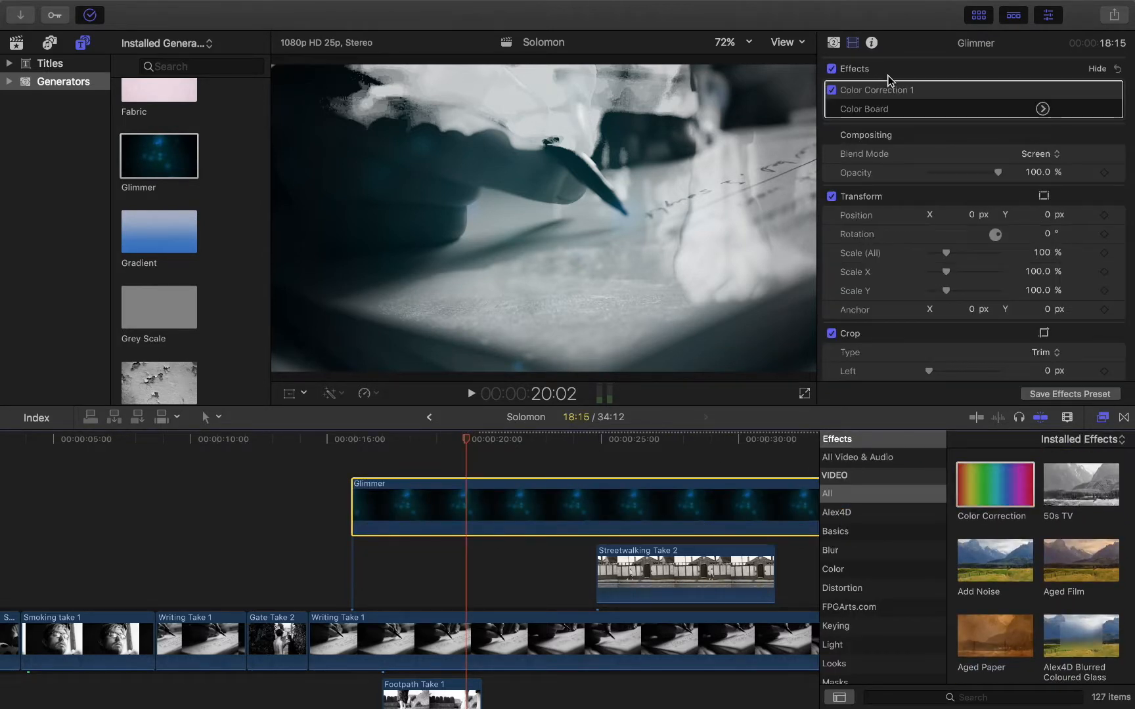
pyautogui.click(1042, 109)
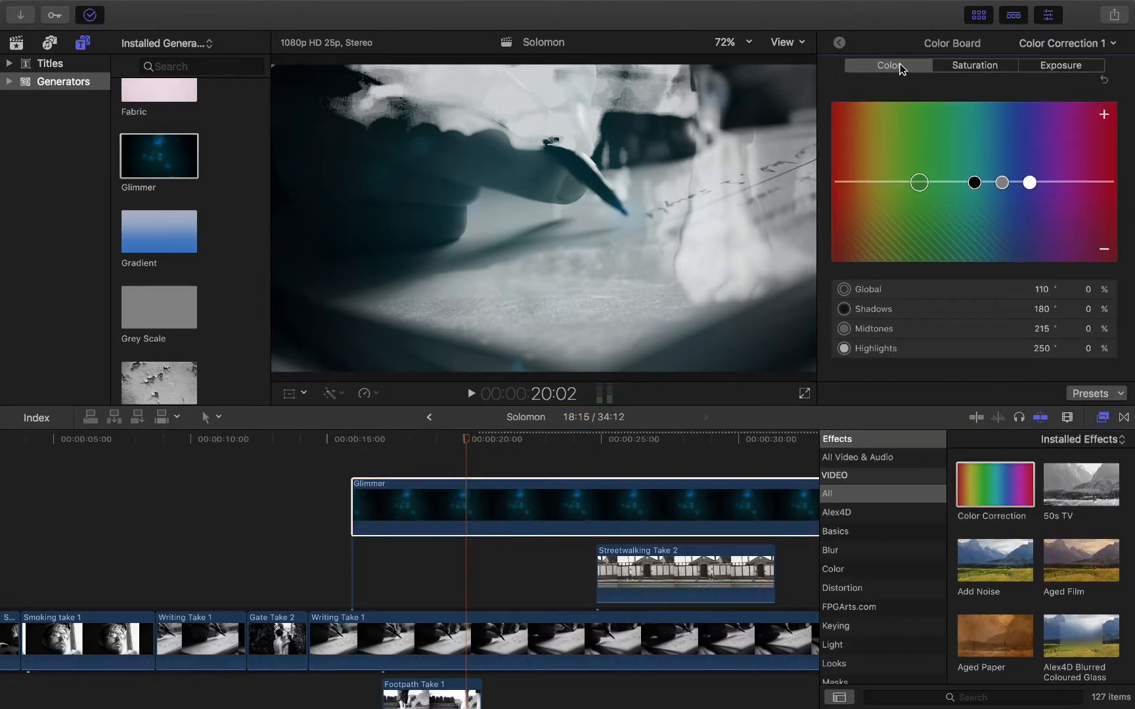
pyautogui.click(989, 70)
pyautogui.moveTo(843, 183); pyautogui.dragTo(845, 242)
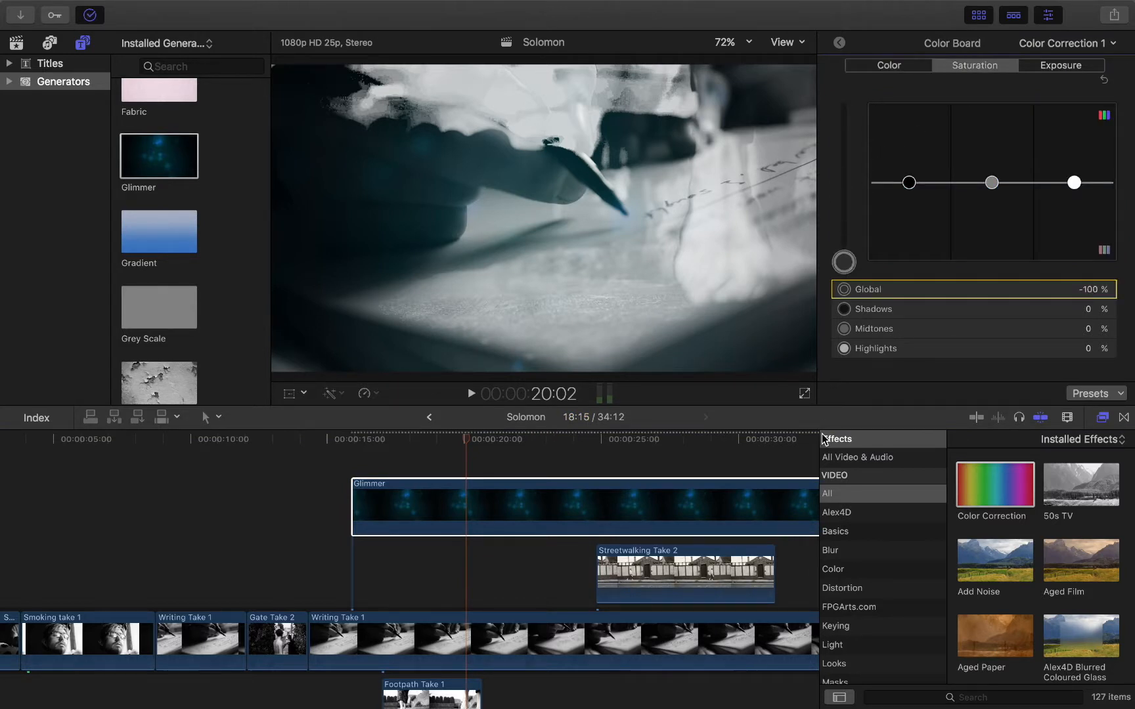
pyautogui.click(1103, 418)
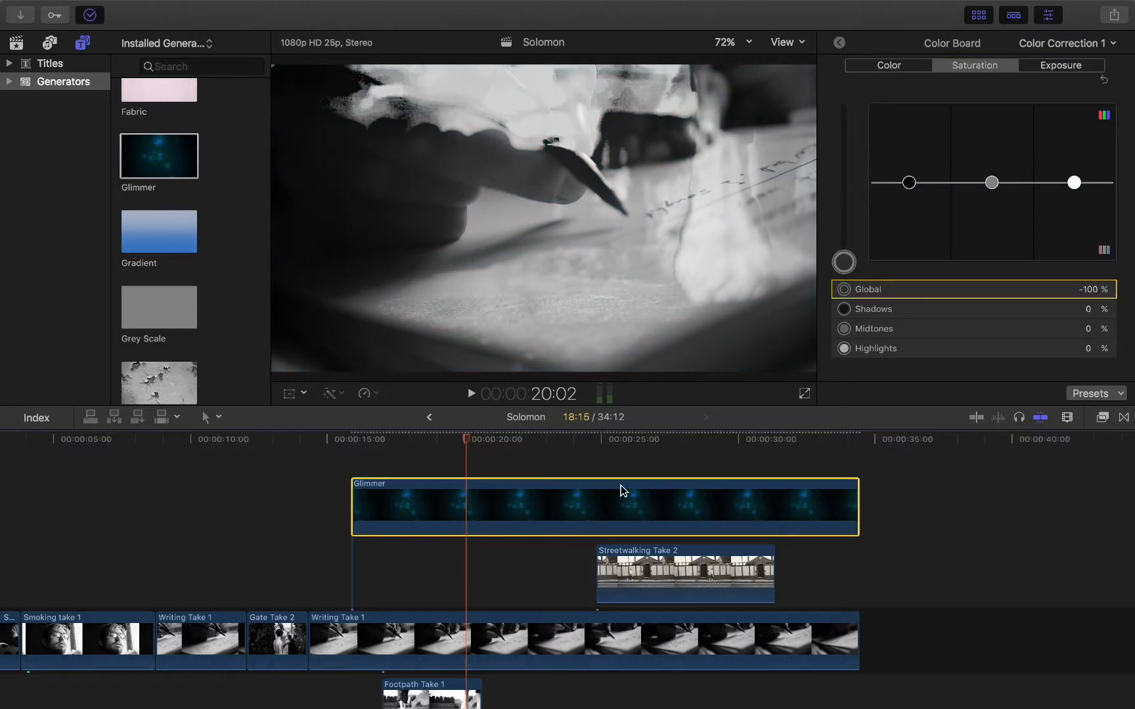
# Step: Play back the desaturated Glimmer overlay over Writing Take 1 and scrub to 22:02
pyautogui.click(333, 460)
pyautogui.press('space')
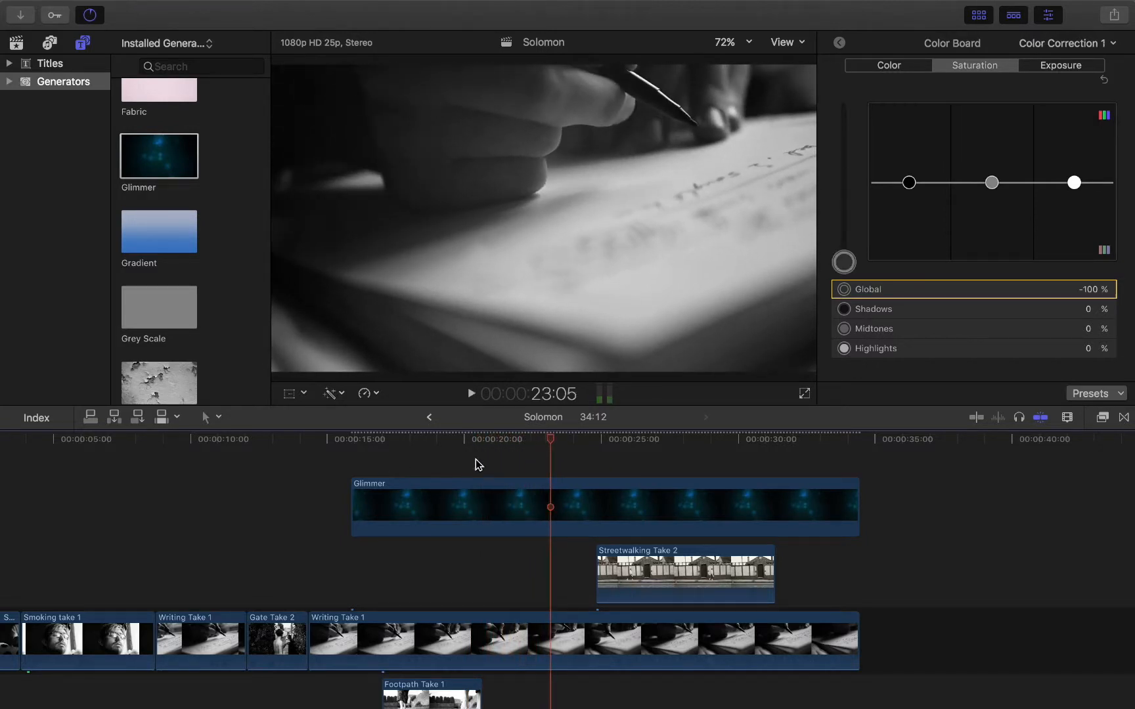
pyautogui.moveTo(610, 453); pyautogui.dragTo(610, 452)
pyautogui.moveTo(610, 438); pyautogui.dragTo(521, 448)
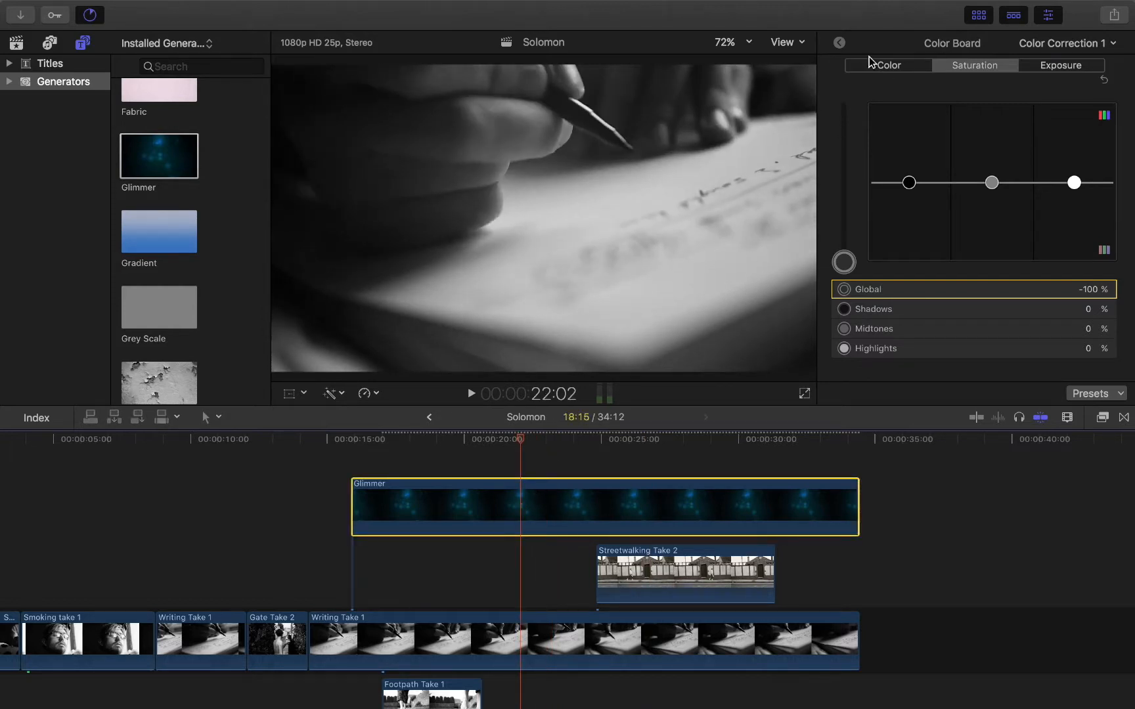
# Step: Try Color Dodge and Lighten as the Glimmer clip's blend mode and settle on Add
pyautogui.click(844, 44)
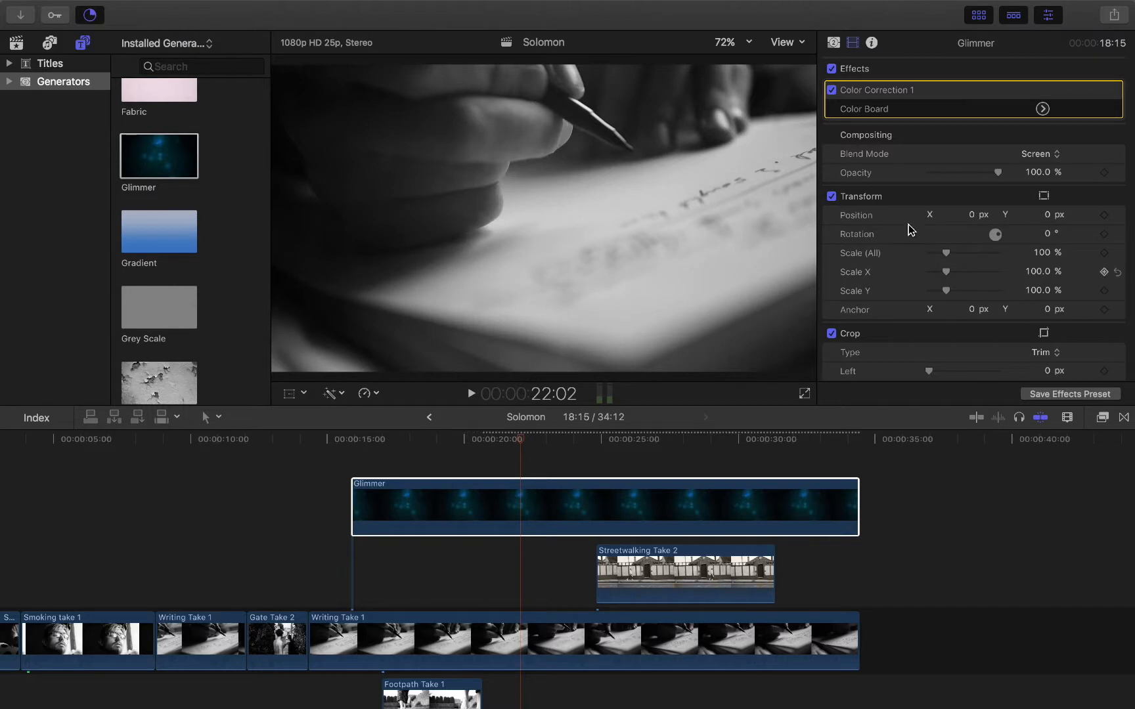
pyautogui.click(1040, 157)
pyautogui.click(1043, 169)
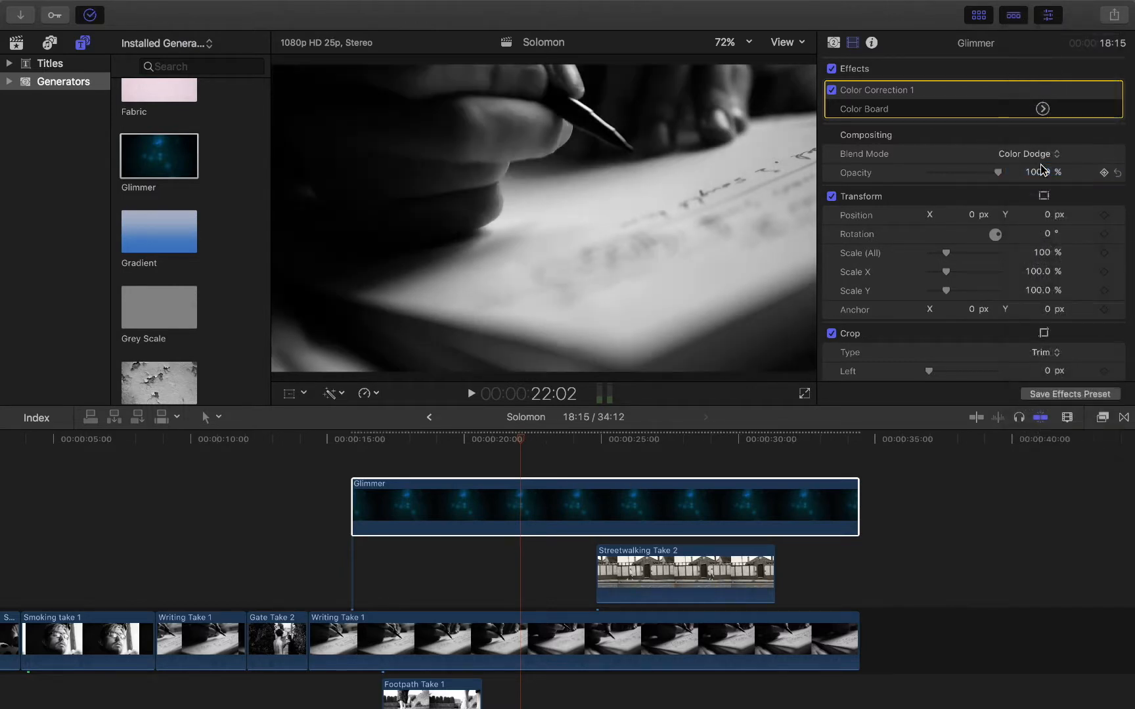
pyautogui.click(1043, 159)
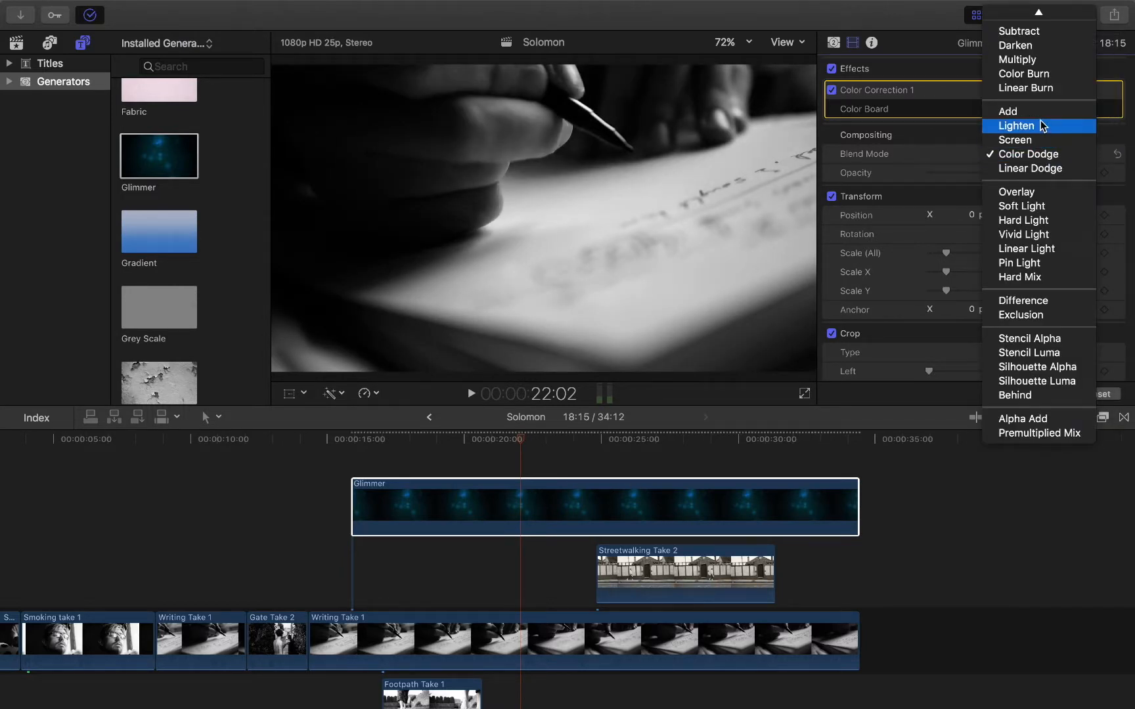
pyautogui.click(1043, 126)
pyautogui.click(1042, 158)
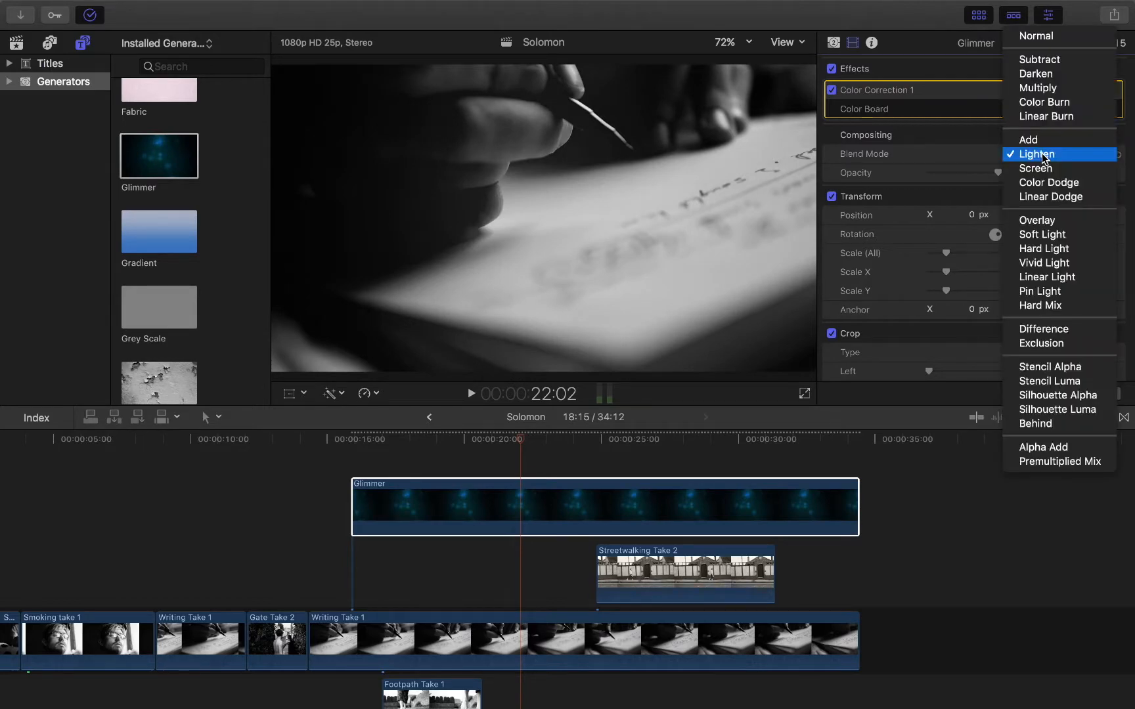
pyautogui.click(1042, 140)
# Step: Extend the start of Glimmer back to the start of the long Writing Take 1 clip and play back to 26:09
pyautogui.moveTo(530, 442); pyautogui.dragTo(404, 458)
pyautogui.moveTo(354, 500); pyautogui.dragTo(312, 499)
pyautogui.click(310, 442)
pyautogui.press('space')
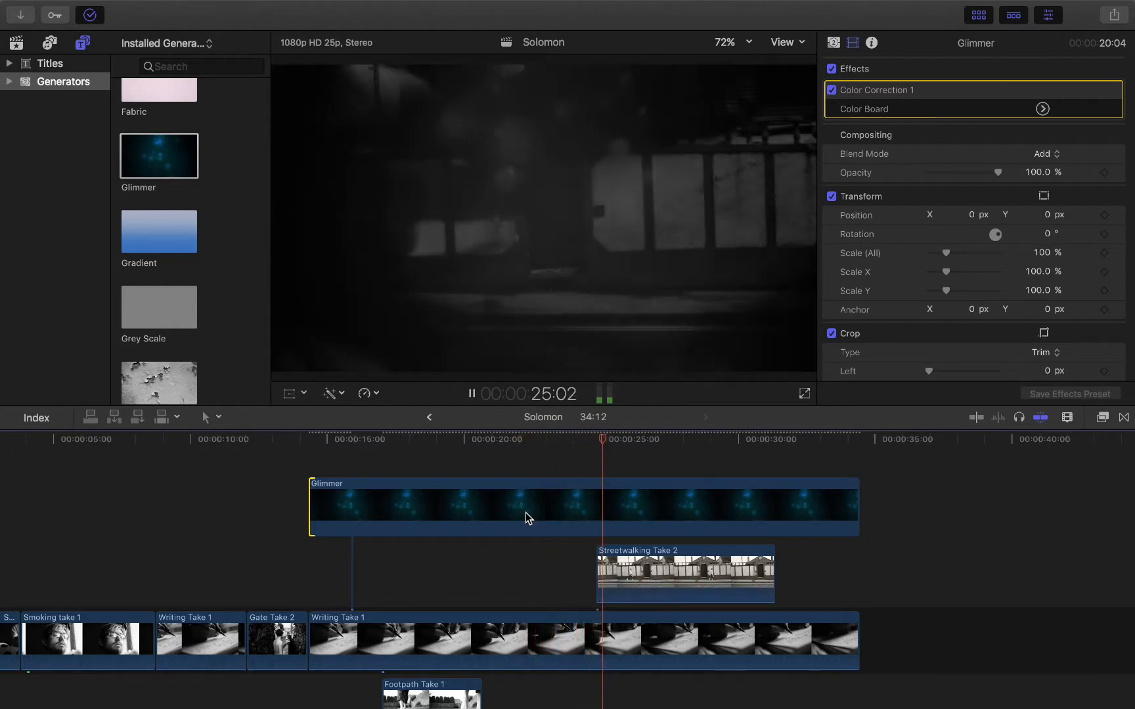
pyautogui.press('space')
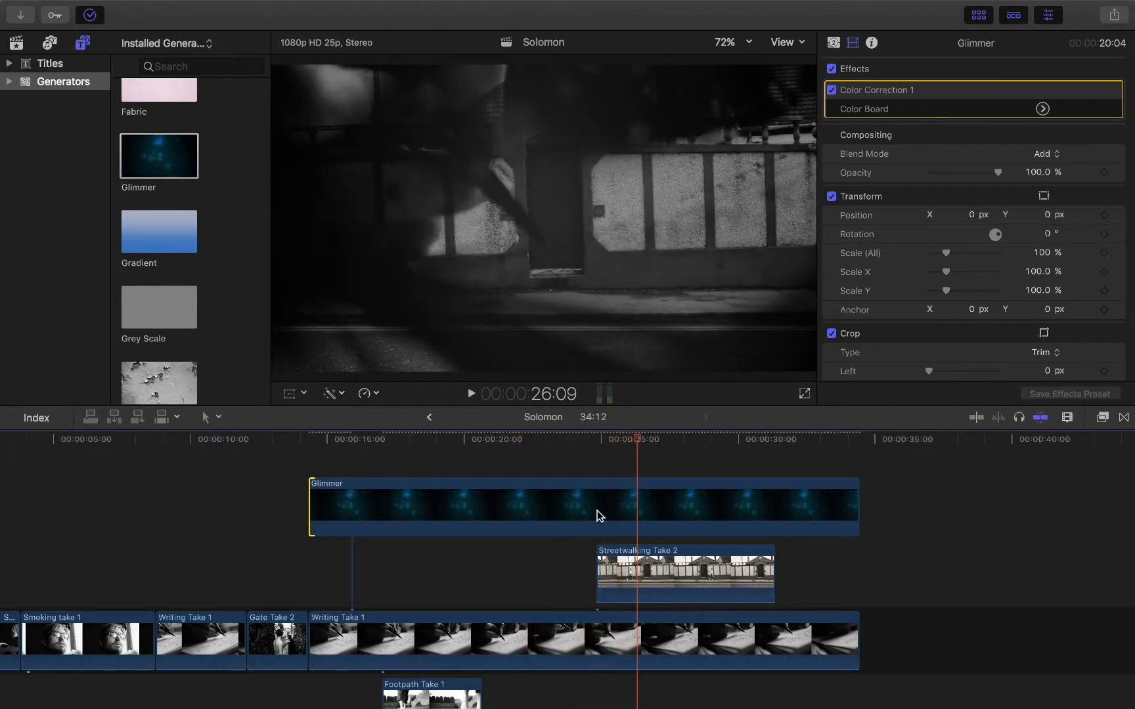
# Step: Delete the Glimmer clip and fit the whole project in the timeline with the playhead at 16:09
pyautogui.press('Delete')
pyautogui.hotkey('shift', 'z')
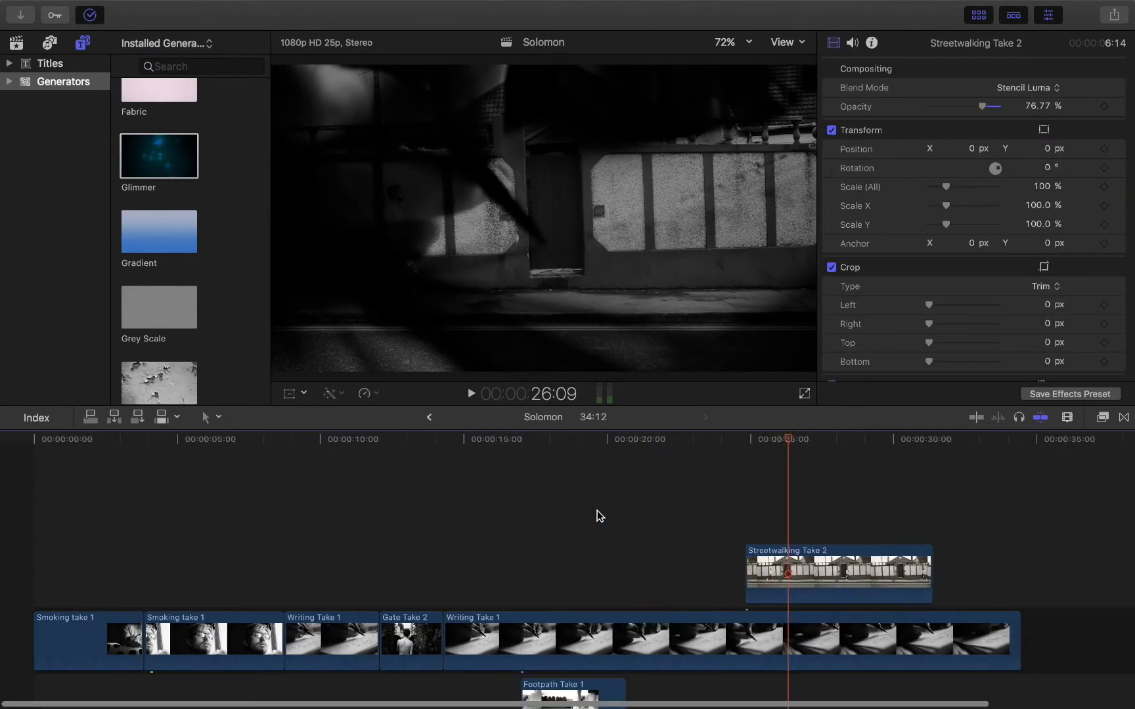
pyautogui.click(504, 502)
pyautogui.scroll(-4, 503, 503)
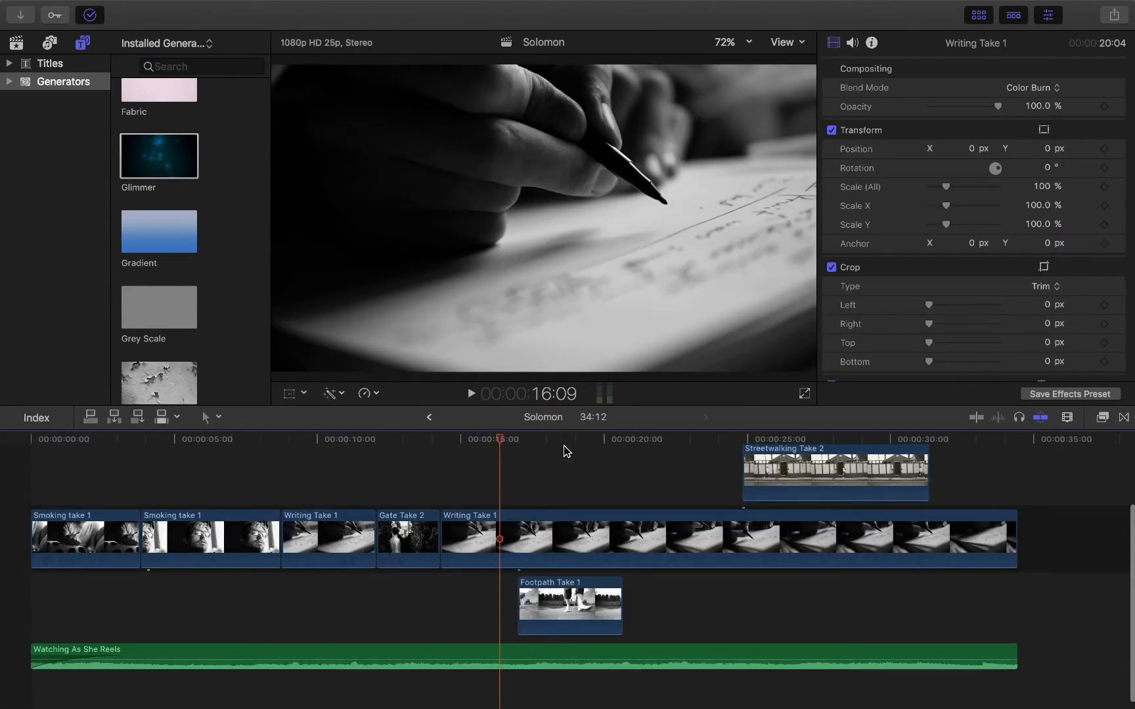
# Step: Scrub to the Footpath Take 1 overlap at 18:14 and switch to the desktop
pyautogui.moveTo(566, 450)
pyautogui.mouseDown()
pyautogui.moveTo(598, 446)
pyautogui.moveTo(480, 458)
pyautogui.moveTo(572, 451)
pyautogui.moveTo(551, 444)
pyautogui.moveTo(563, 449)
pyautogui.mouseUp()
pyautogui.scroll(3, 593, 497)
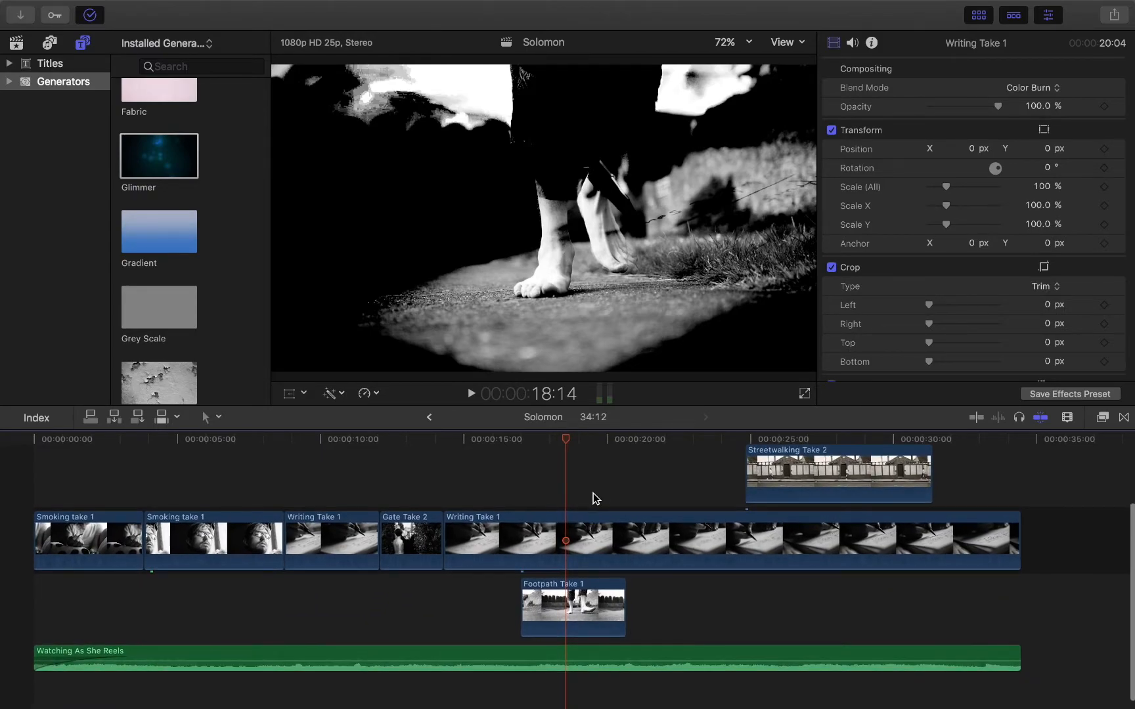
pyautogui.hotkey('ctrl', 'Left')
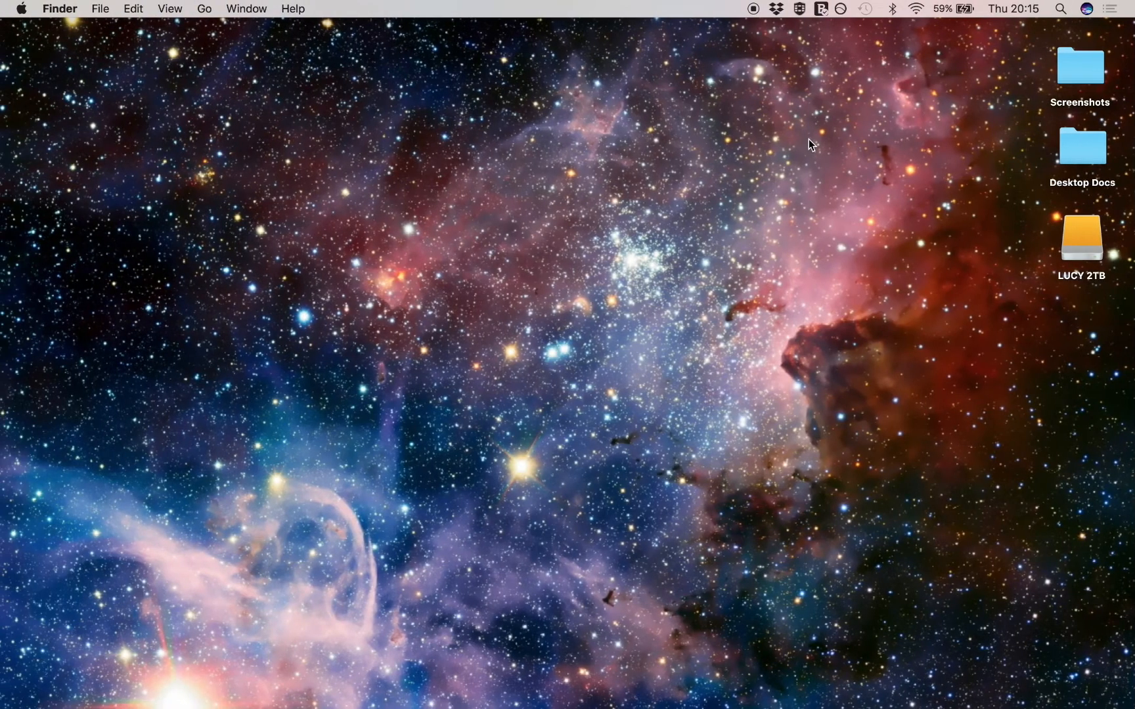